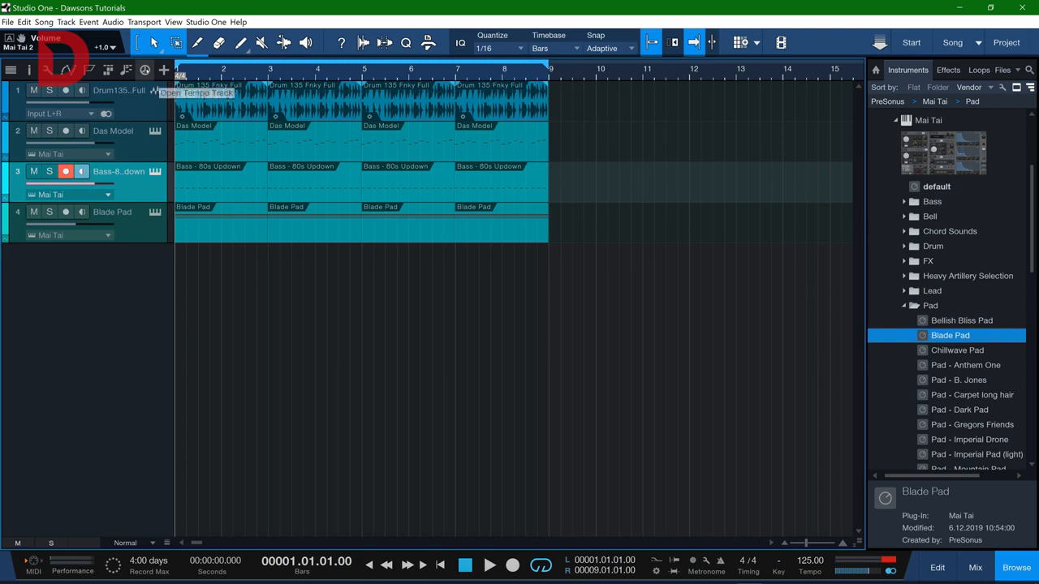
# Briefly show and hide the tempo, arranger and marker tracks, and open the chord track
pyautogui.click(145, 70)
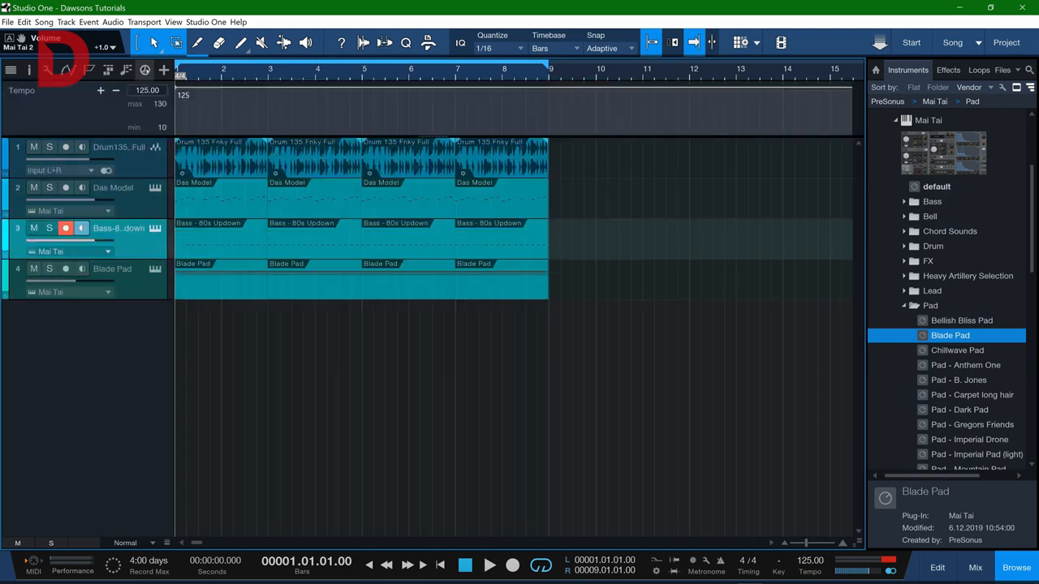
pyautogui.click(144, 70)
pyautogui.click(108, 70)
pyautogui.click(108, 69)
pyautogui.click(89, 70)
pyautogui.click(89, 70)
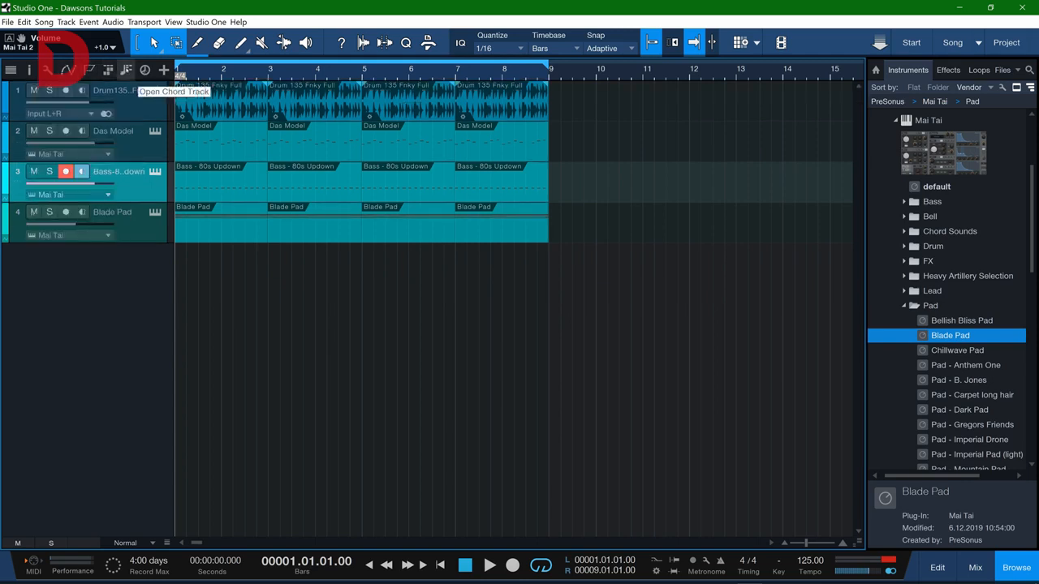
pyautogui.click(125, 70)
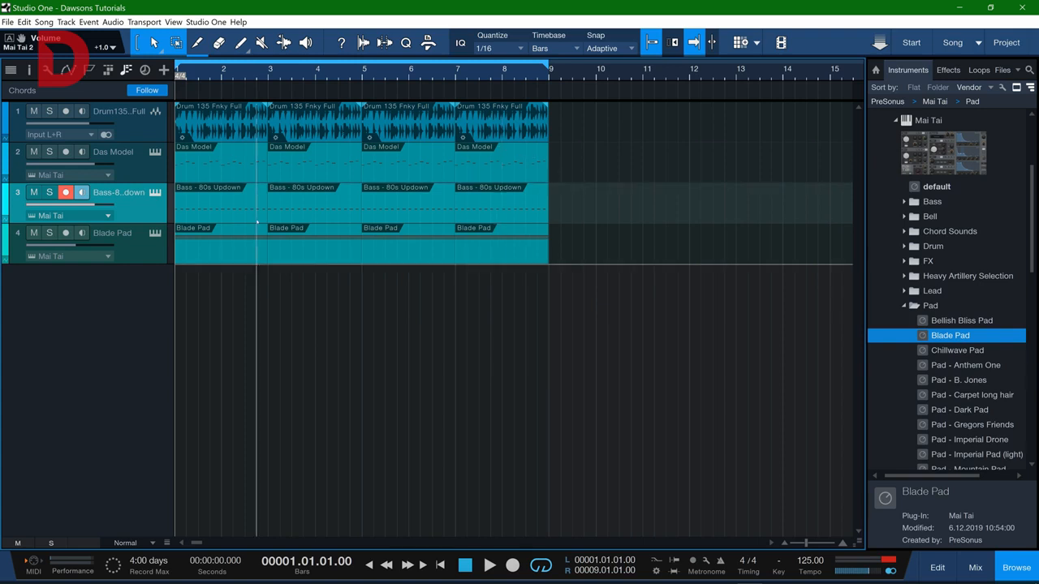
# Examine the notes of the first Das Model, Bass - 80s Updown and Blade Pad parts in the note editor
pyautogui.click(229, 176)
pyautogui.doubleClick(230, 177)
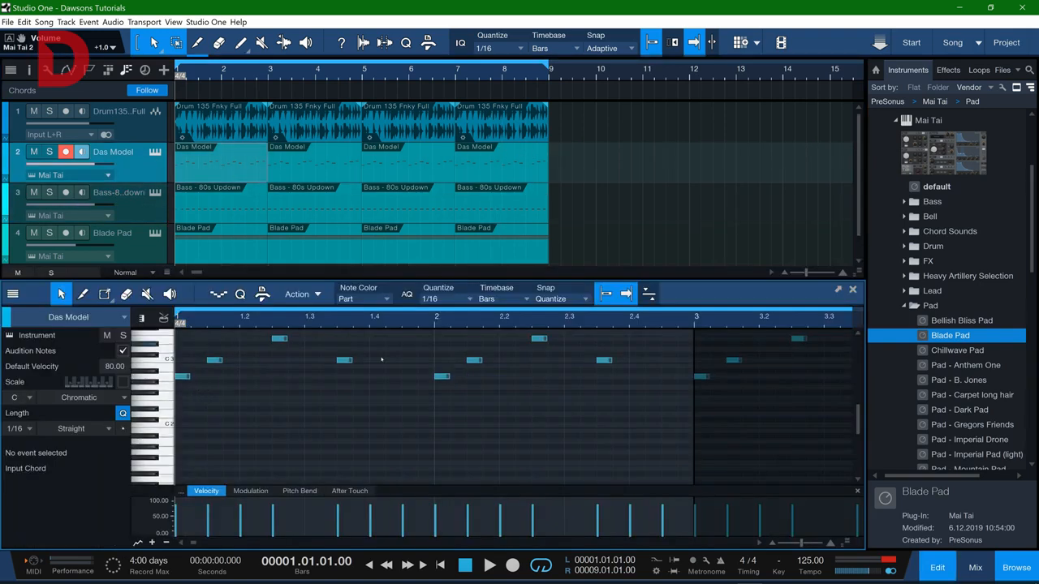
pyautogui.click(204, 209)
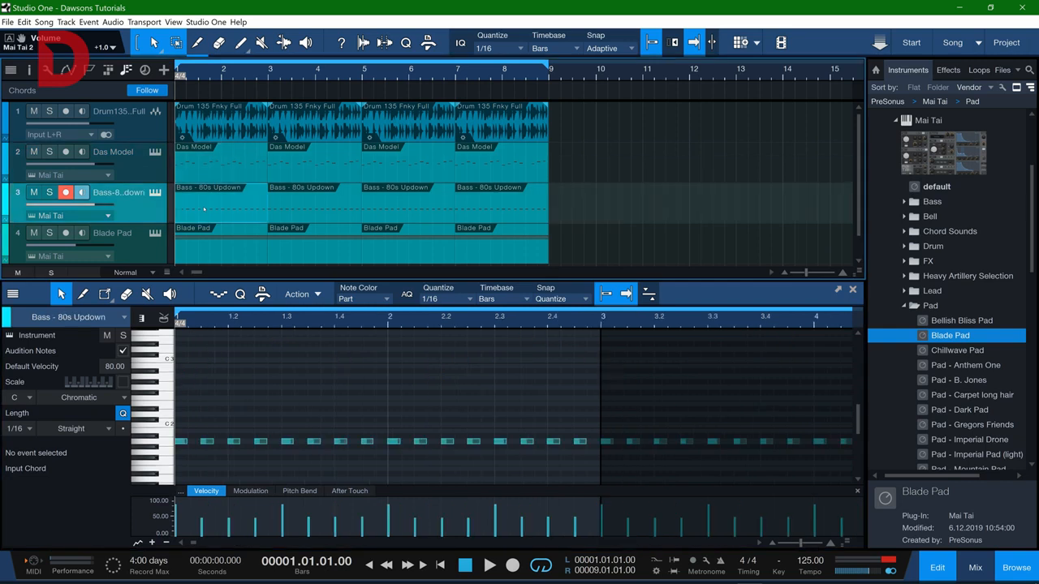
pyautogui.click(227, 243)
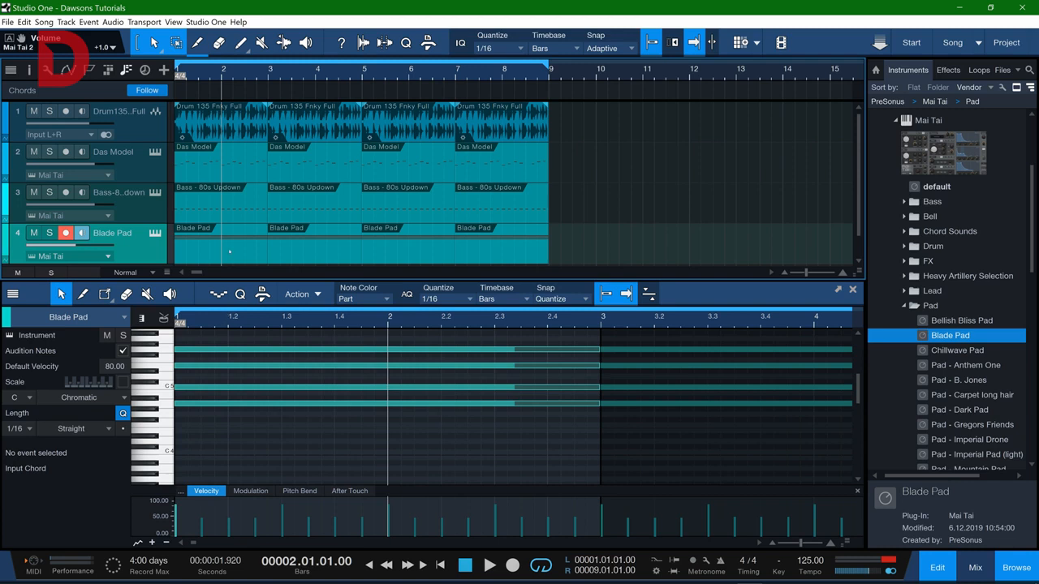
pyautogui.press('F2')
# Play the song from the beginning and stop it near the end of bar 4
pyautogui.press(',')
pyautogui.press('space')
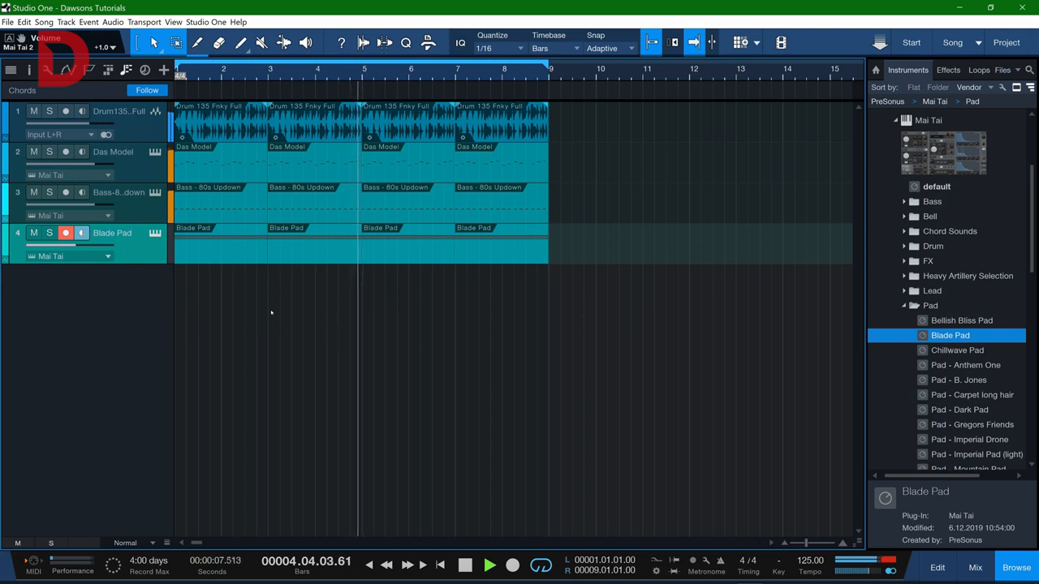
pyautogui.press('space')
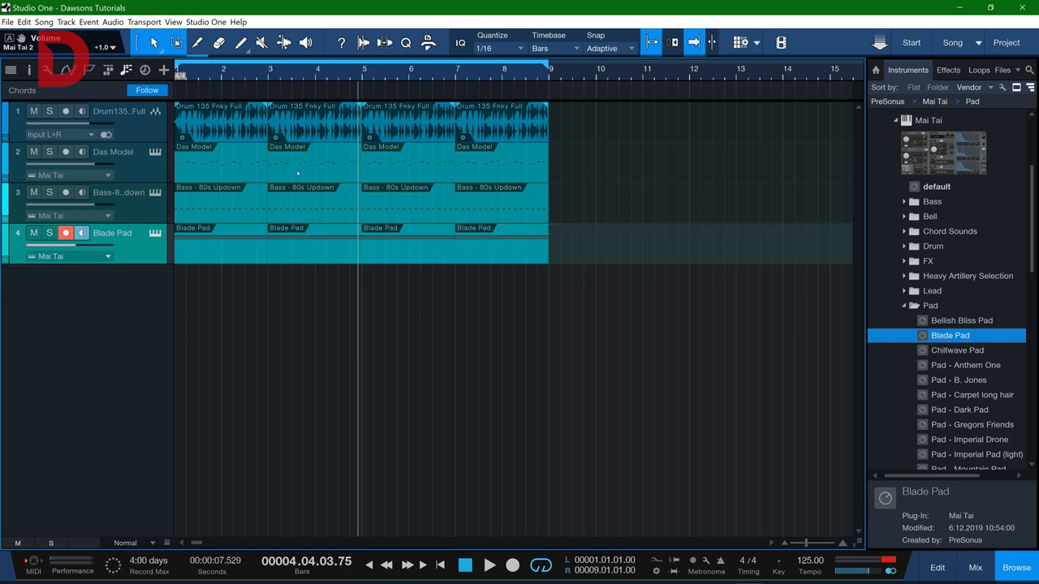
# Examine the notes of the second Das Model part and the first Blade Pad part, and close the note editor
pyautogui.doubleClick(345, 181)
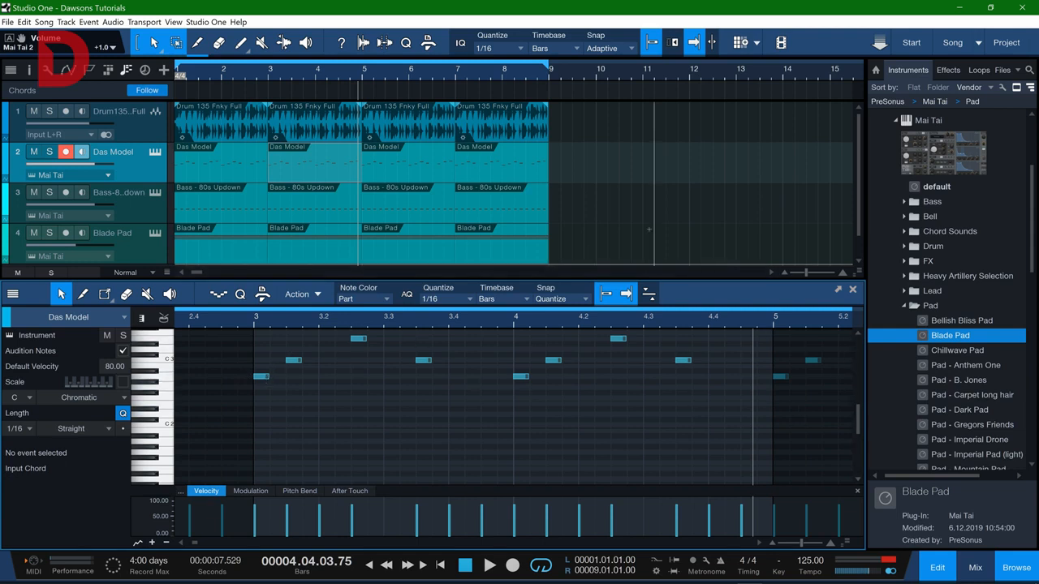
pyautogui.press('Home')
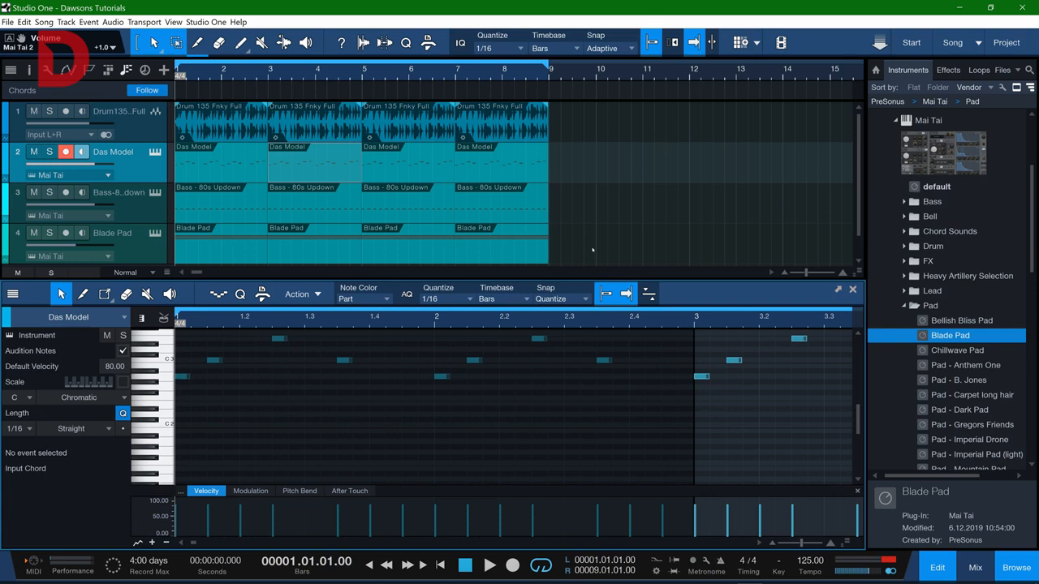
pyautogui.press('F2')
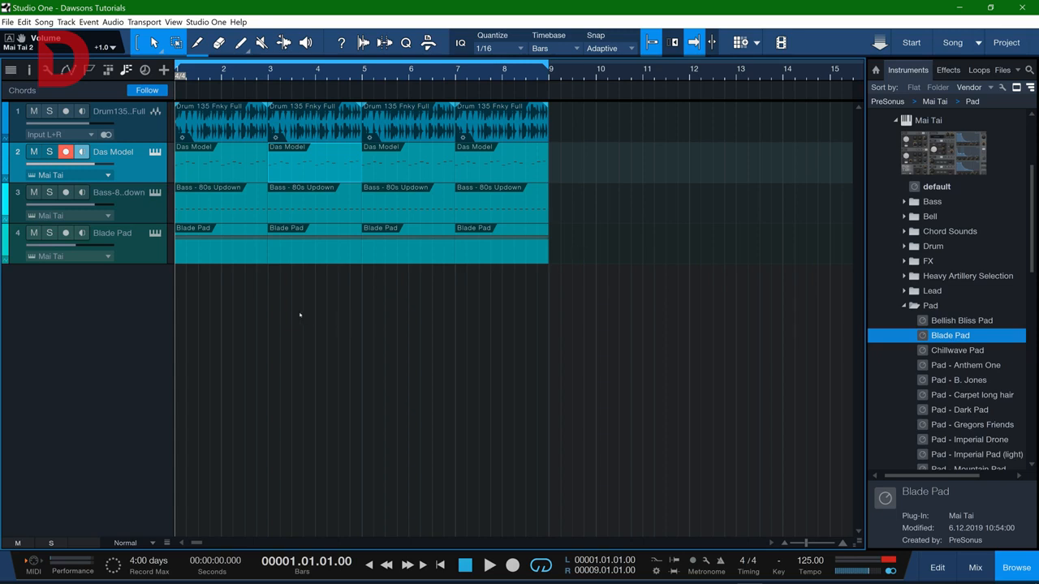
pyautogui.click(216, 250)
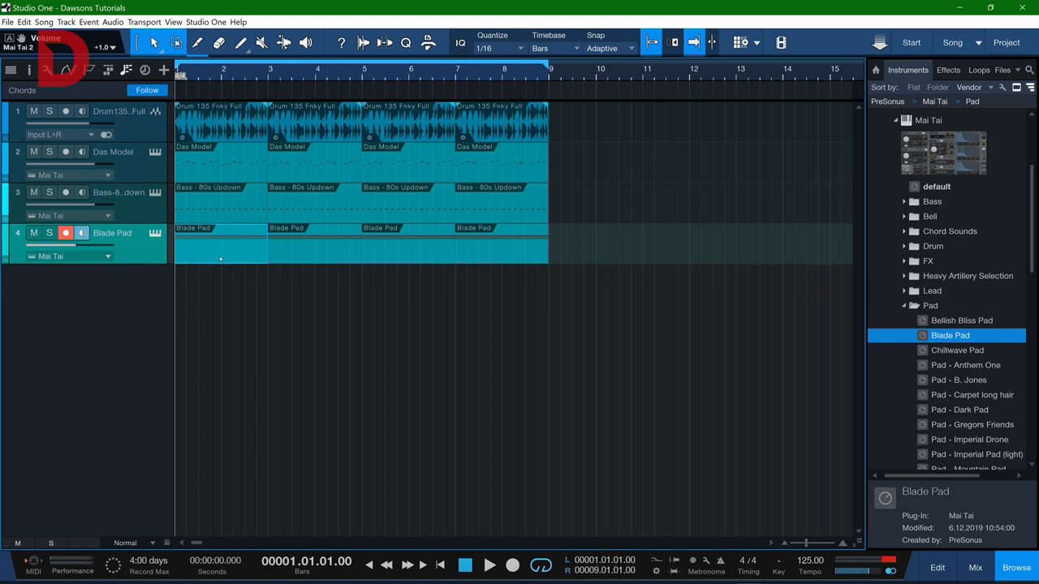
pyautogui.doubleClick(219, 258)
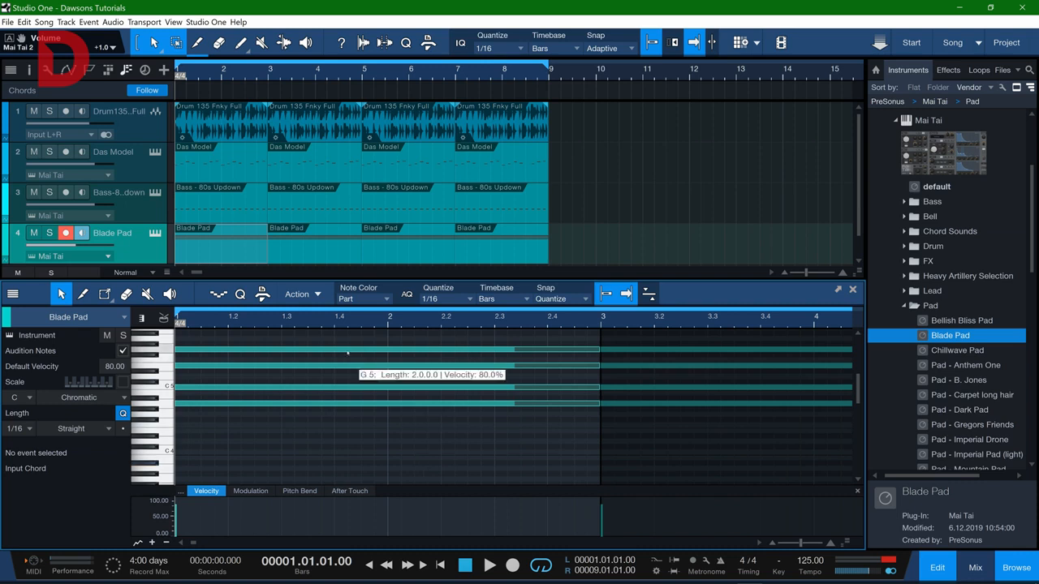
pyautogui.press('F2')
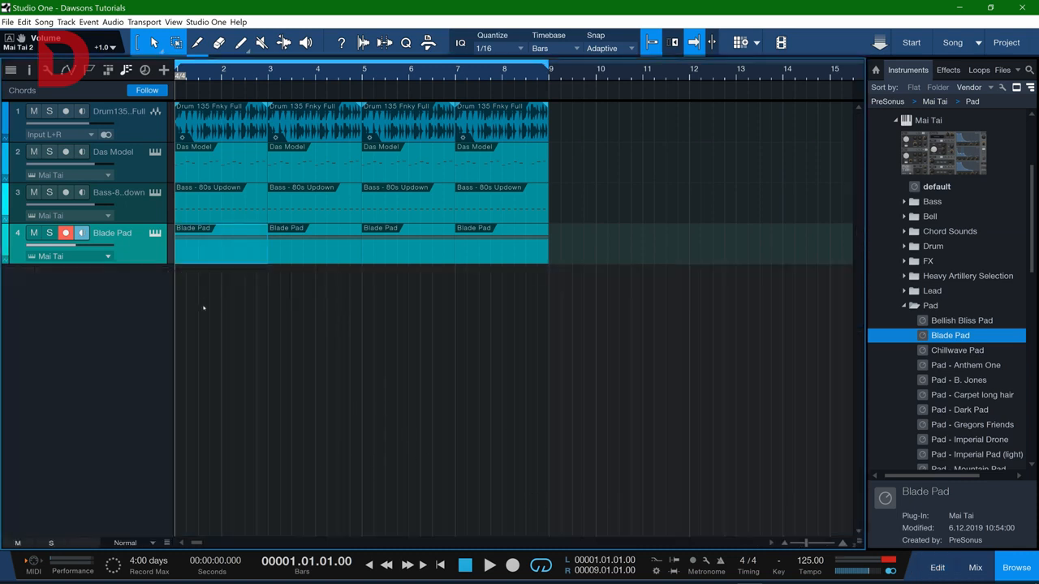
pyautogui.rightClick(206, 251)
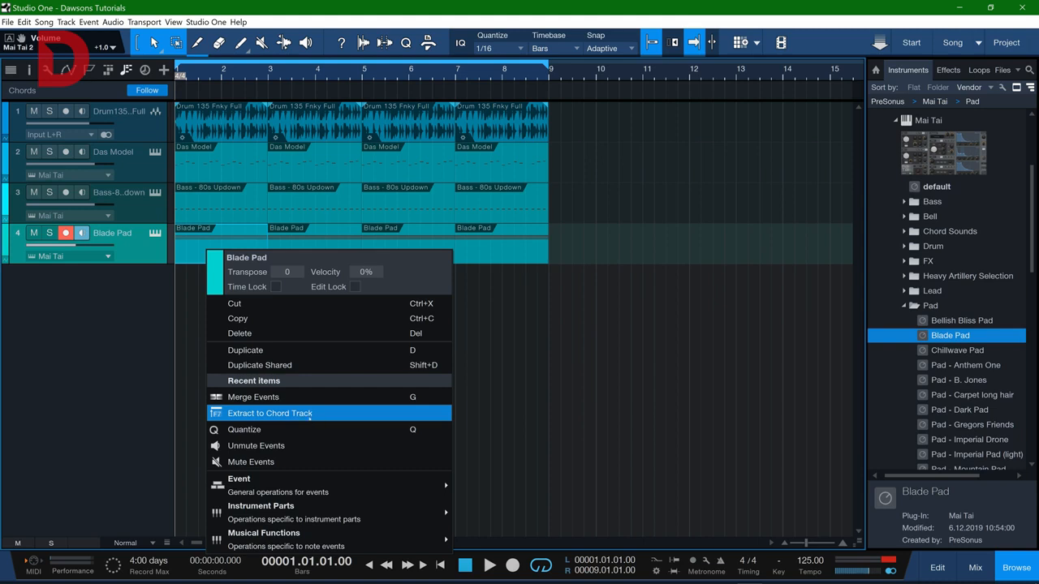
pyautogui.moveTo(298, 484)
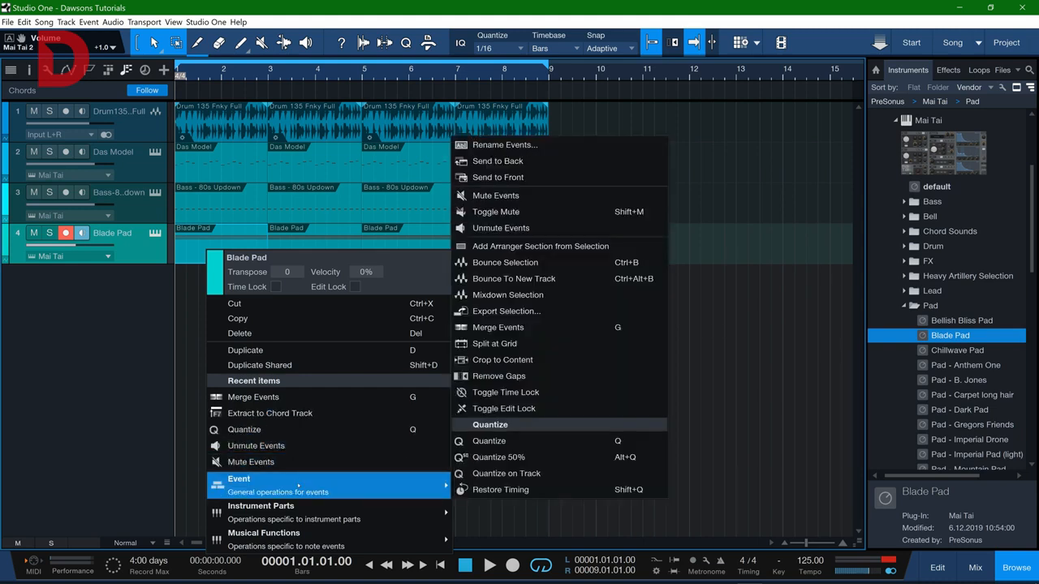
pyautogui.moveTo(298, 519)
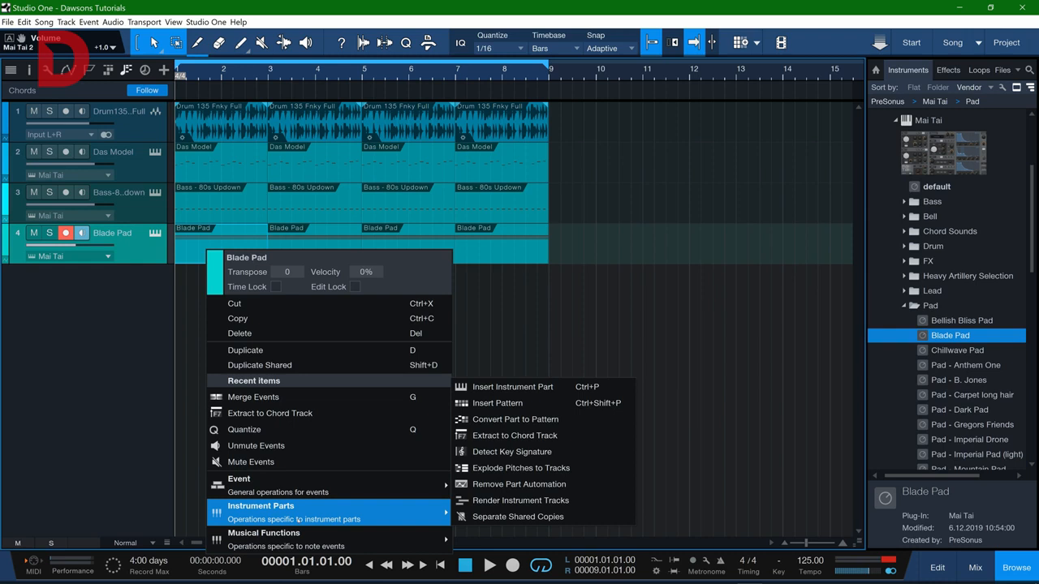
pyautogui.click(150, 317)
# Extract the first Blade Pad part's chord to the chord track
pyautogui.rightClick(203, 249)
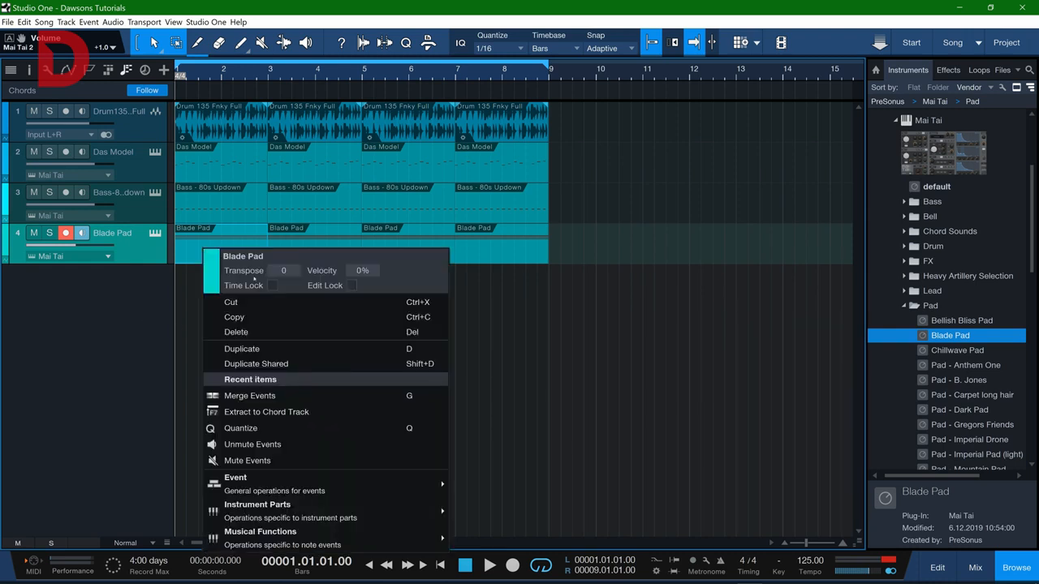
pyautogui.moveTo(285, 517)
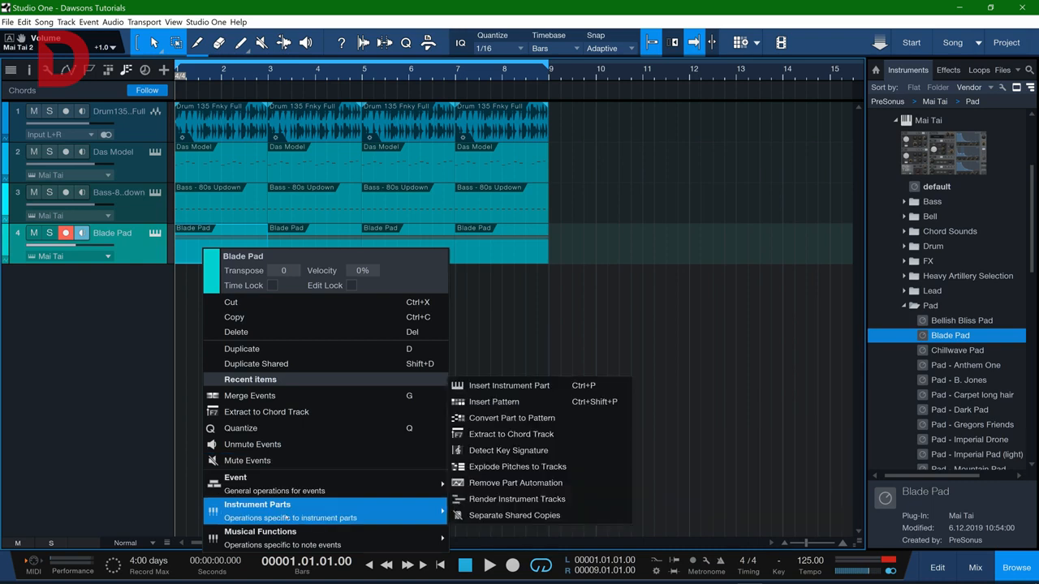
pyautogui.click(542, 435)
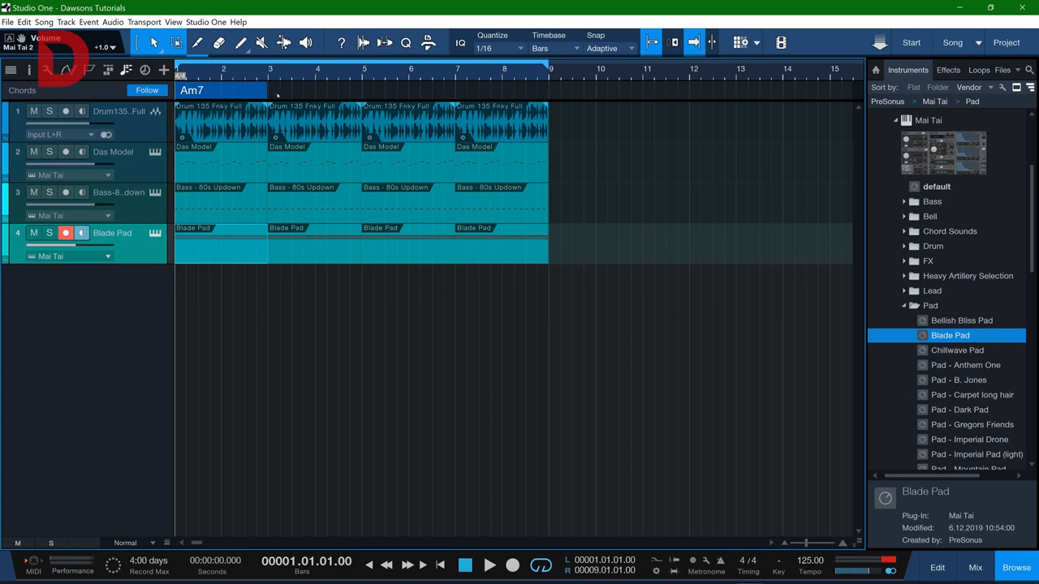
# Add a second chord at bar 3 of the chord track and shorten it to end at bar 5
pyautogui.doubleClick(276, 95)
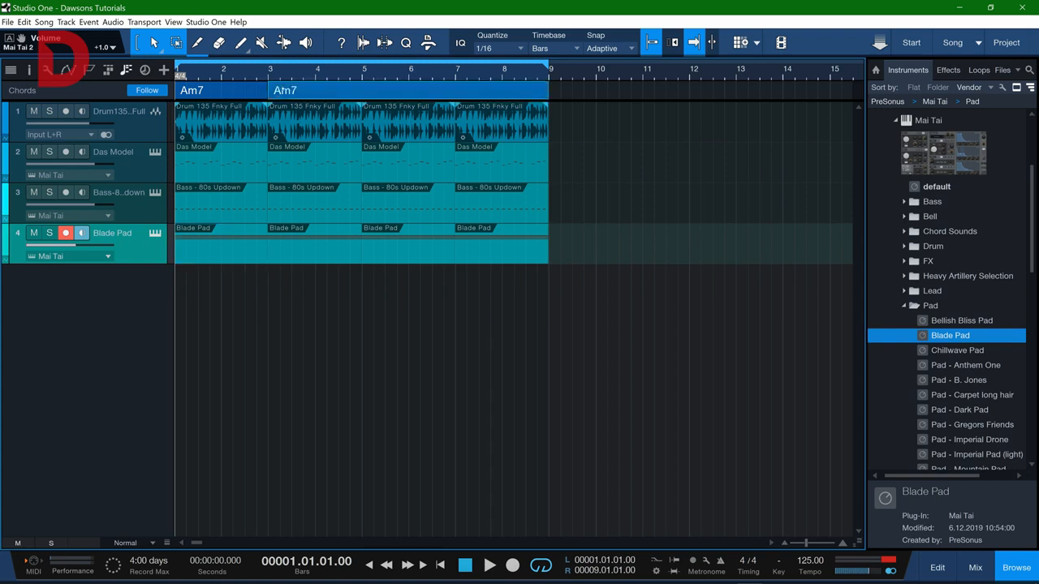
pyautogui.moveTo(548, 91); pyautogui.dragTo(359, 95)
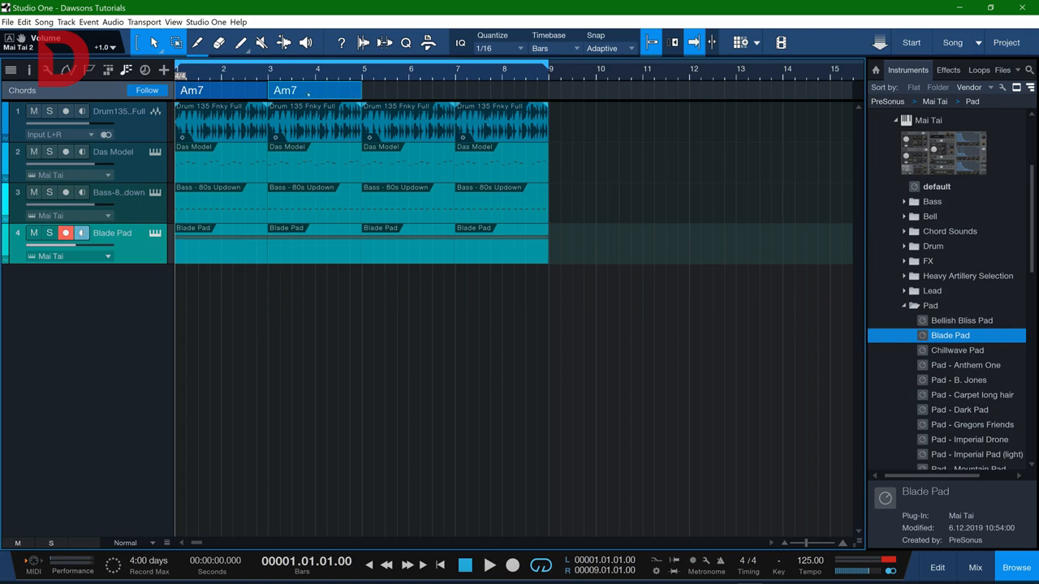
# Change the second chord to a plain C major in the Chord Selector, without the 7 interval
pyautogui.doubleClick(307, 94)
pyautogui.moveTo(470, 167); pyautogui.dragTo(393, 161)
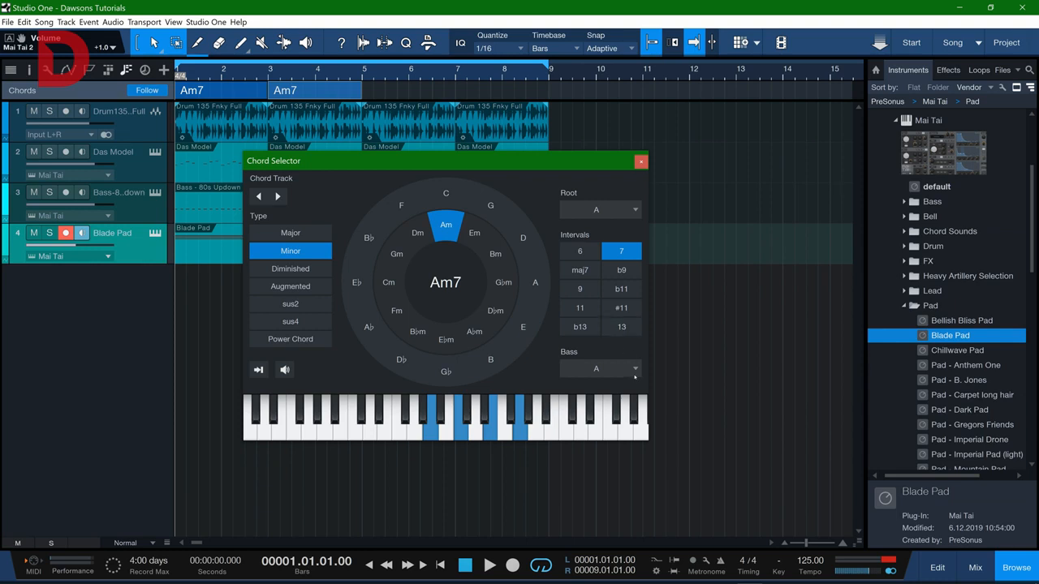
pyautogui.click(635, 369)
pyautogui.click(635, 369)
pyautogui.click(446, 194)
pyautogui.click(622, 251)
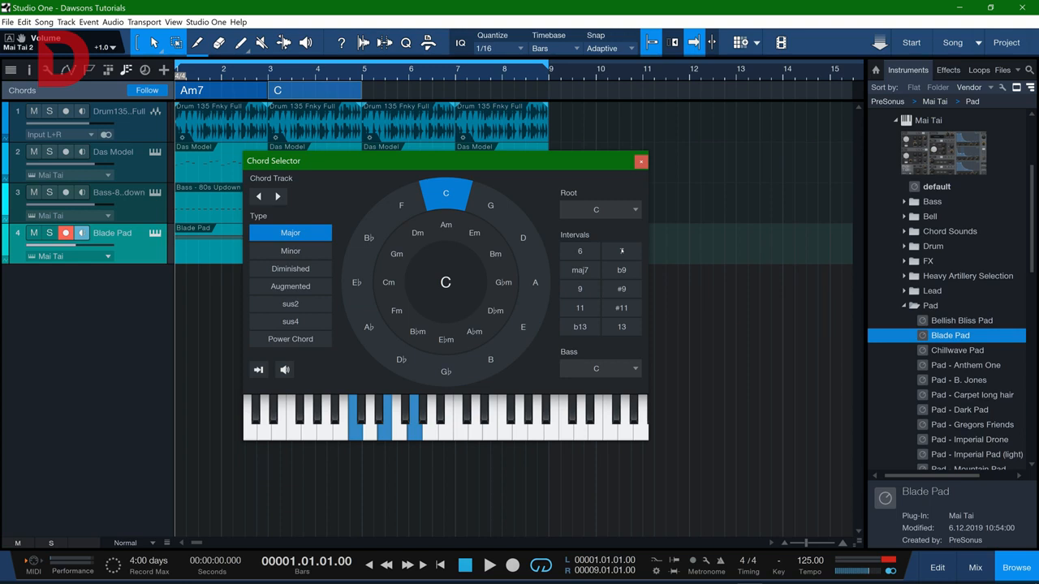
# Try E as the second chord's bass note, restore C and look over the root note options
pyautogui.click(635, 369)
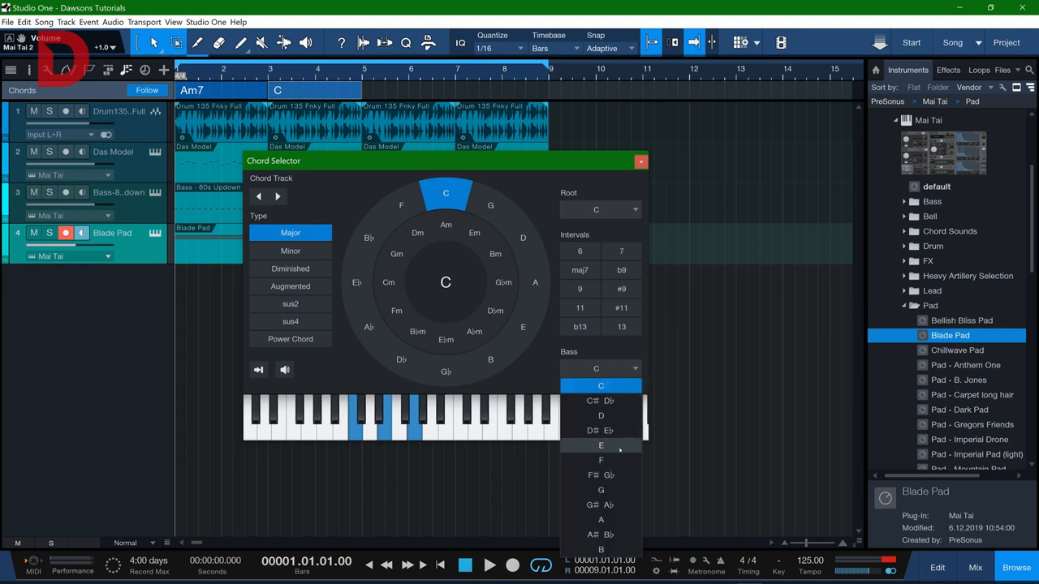
pyautogui.click(600, 446)
pyautogui.click(597, 370)
pyautogui.click(593, 386)
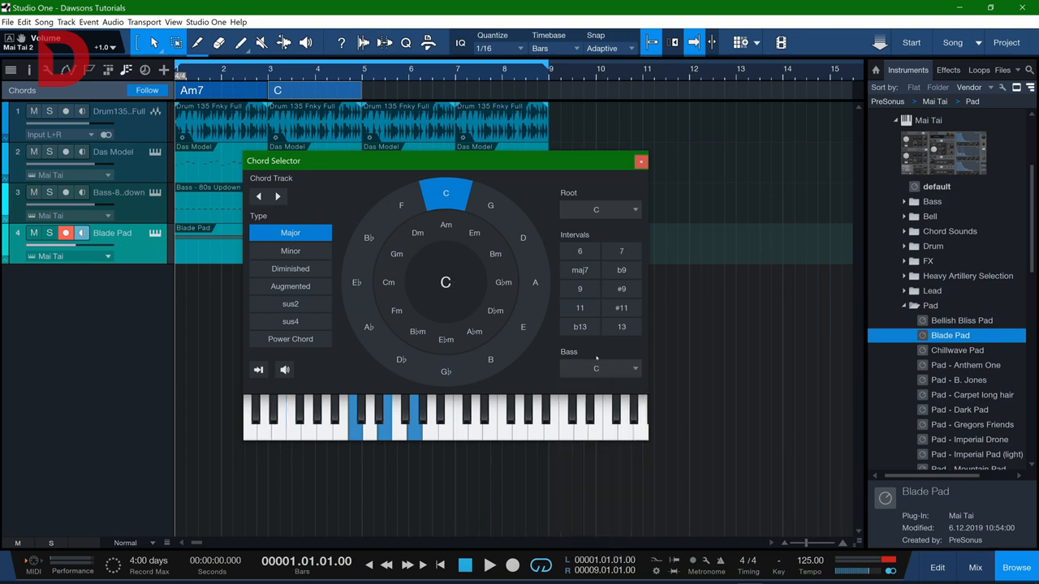
pyautogui.click(623, 213)
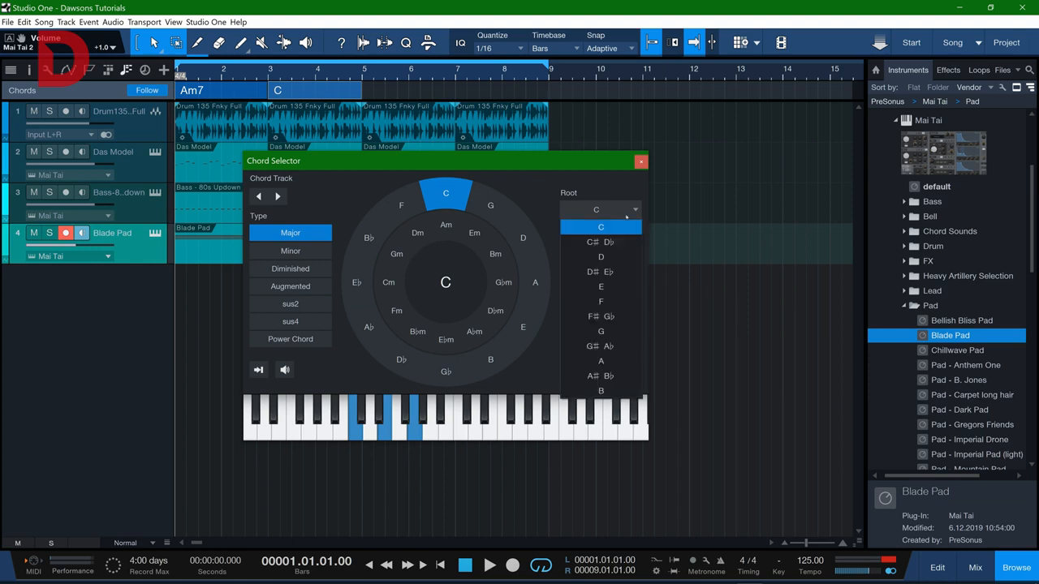
pyautogui.click(631, 215)
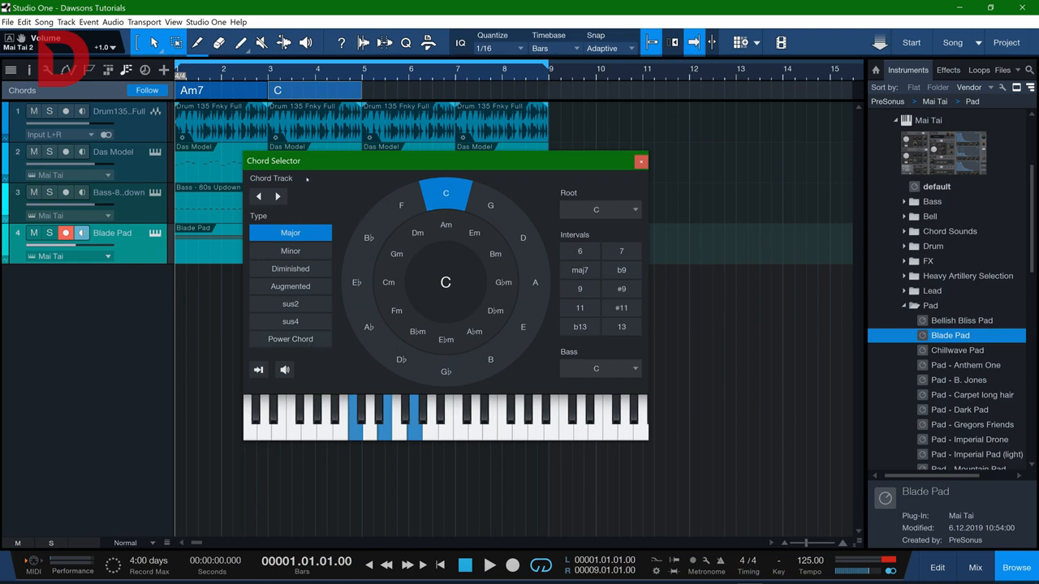
# Switch back and forth between the Am7 and C chords to compare them in the Chord Selector
pyautogui.click(259, 196)
pyautogui.click(277, 196)
pyautogui.click(259, 196)
pyautogui.click(277, 196)
pyautogui.click(259, 197)
pyautogui.click(276, 196)
pyautogui.click(226, 94)
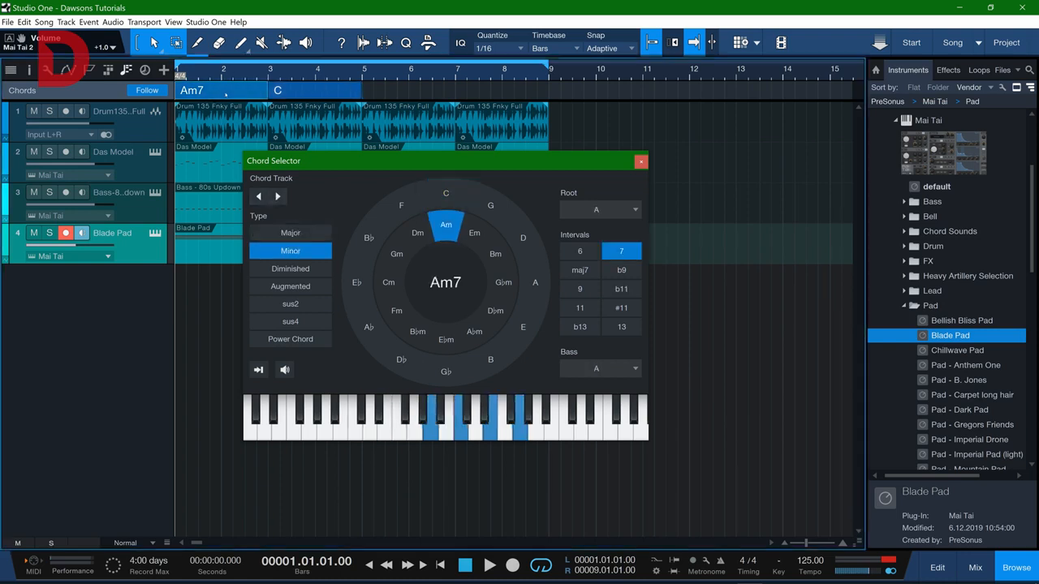
pyautogui.click(284, 94)
pyautogui.click(234, 94)
pyautogui.click(278, 197)
pyautogui.click(259, 196)
pyautogui.click(278, 195)
pyautogui.click(259, 195)
pyautogui.click(278, 196)
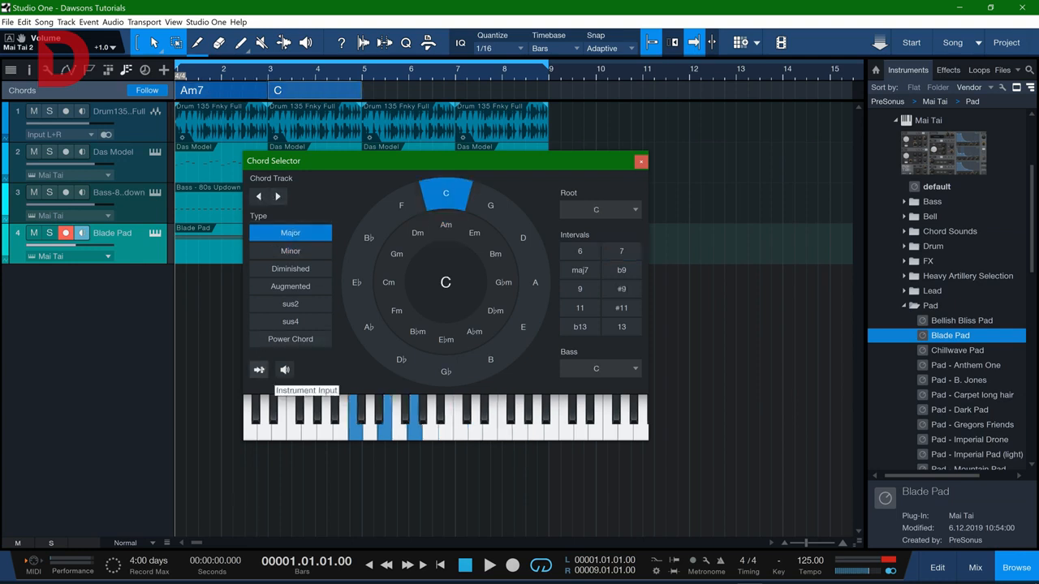
# Turn on instrument input and chord audition in the Chord Selector
pyautogui.click(259, 370)
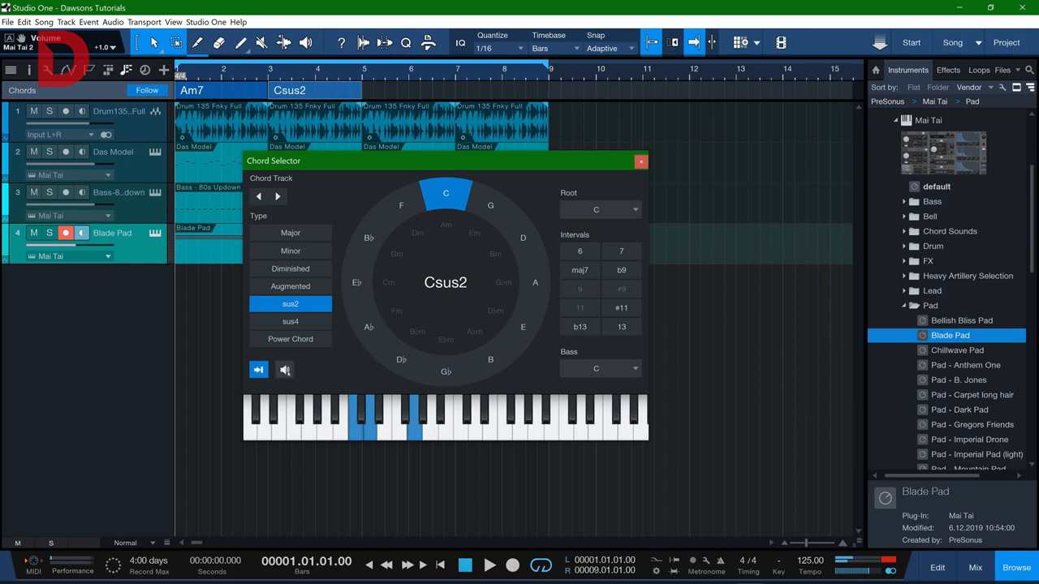
pyautogui.click(285, 370)
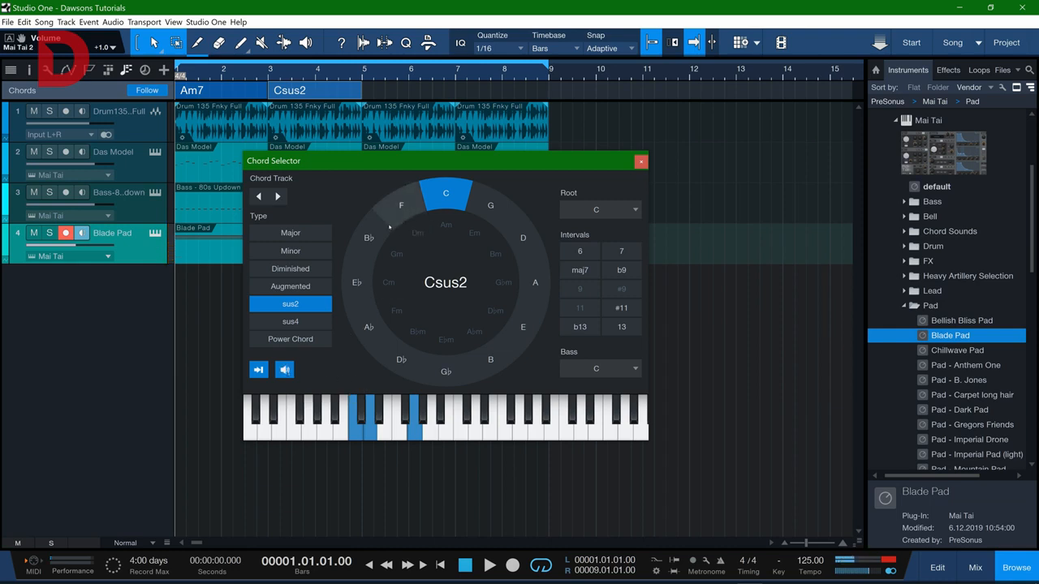
# Audition B♭, F, C, Dm and Gm roots for the second chord, settle on B♭ major and turn audition off
pyautogui.click(370, 240)
pyautogui.click(400, 208)
pyautogui.click(446, 195)
pyautogui.click(374, 255)
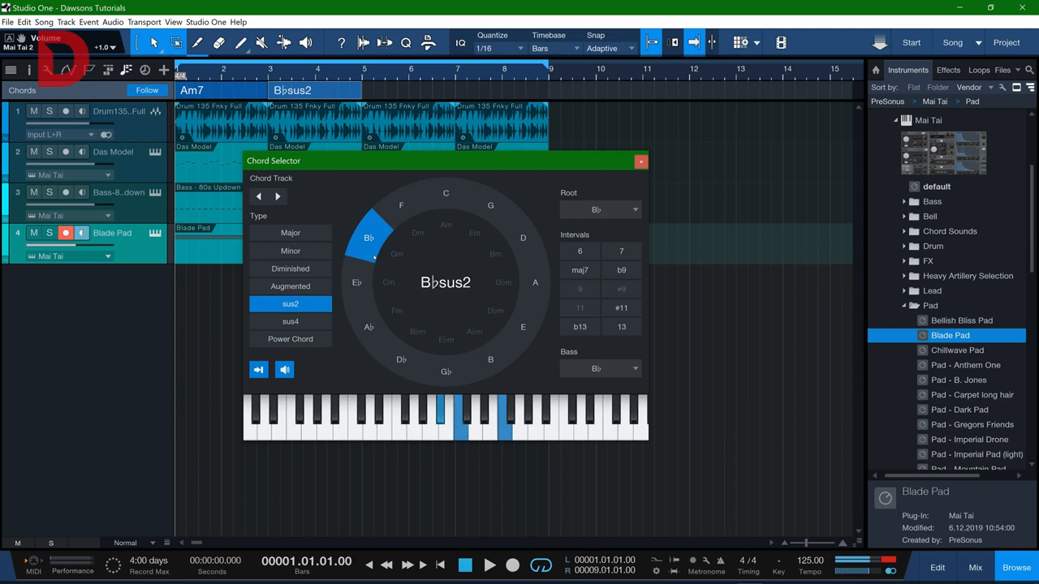
pyautogui.click(417, 233)
pyautogui.click(396, 253)
pyautogui.click(370, 237)
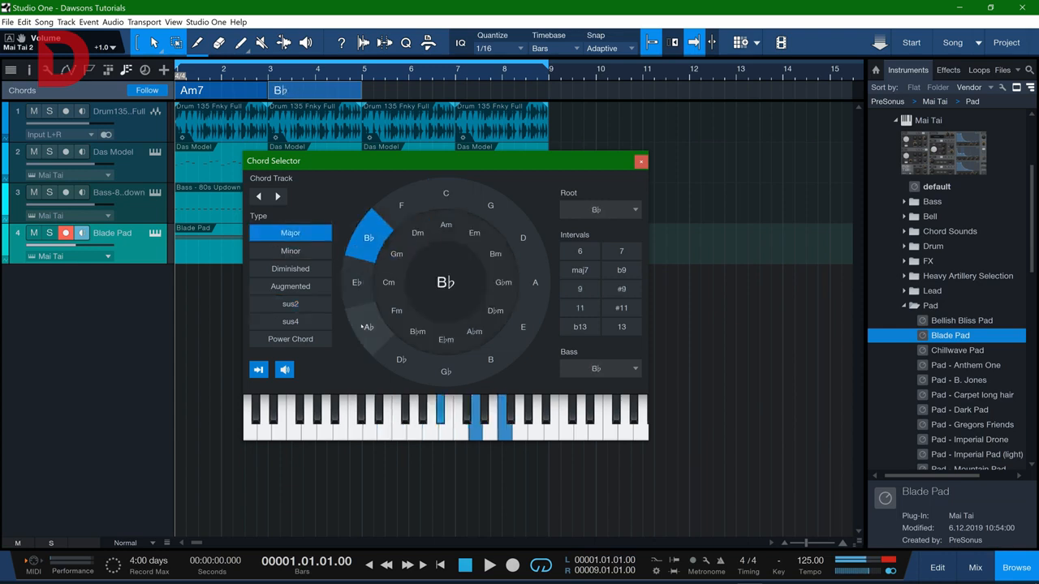
pyautogui.click(285, 370)
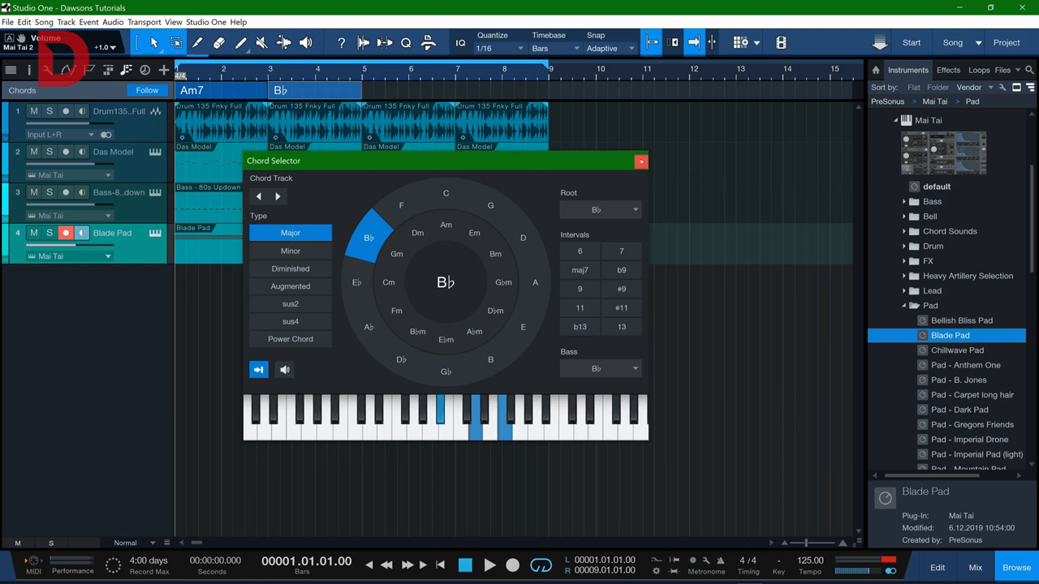
# Close the Chord Selector and cut the B♭ chord from the chord track
pyautogui.click(642, 162)
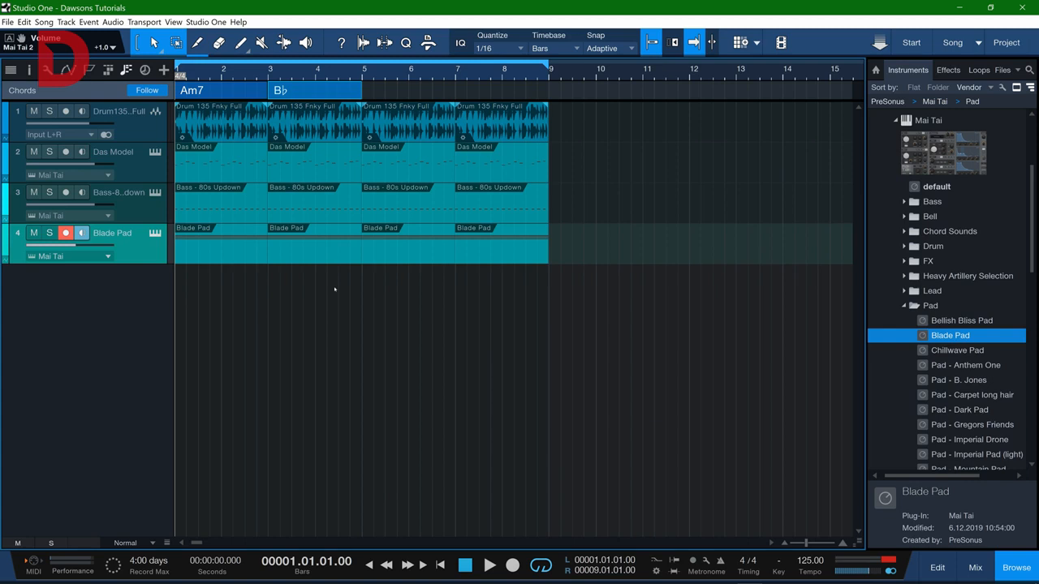
pyautogui.rightClick(314, 93)
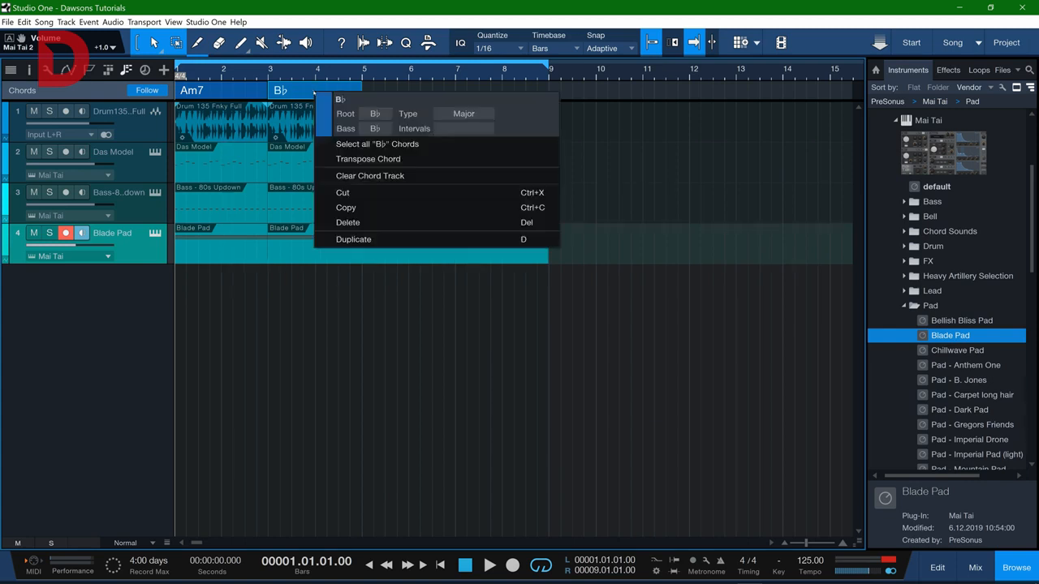
pyautogui.click(360, 192)
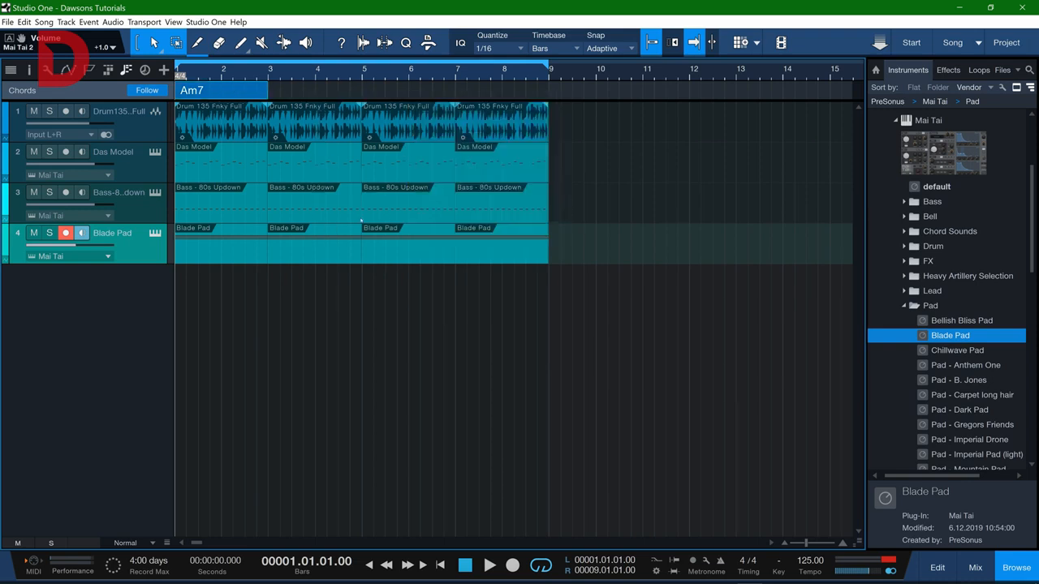
# Select all four Blade Pad events and extract their chords to the chord track
pyautogui.moveTo(604, 299); pyautogui.dragTo(185, 224)
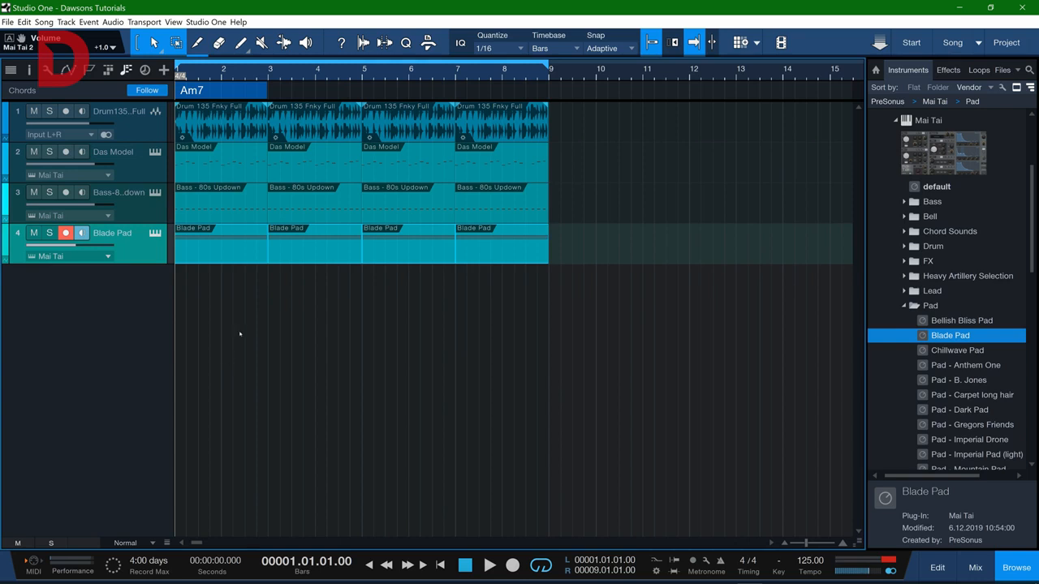
pyautogui.rightClick(326, 256)
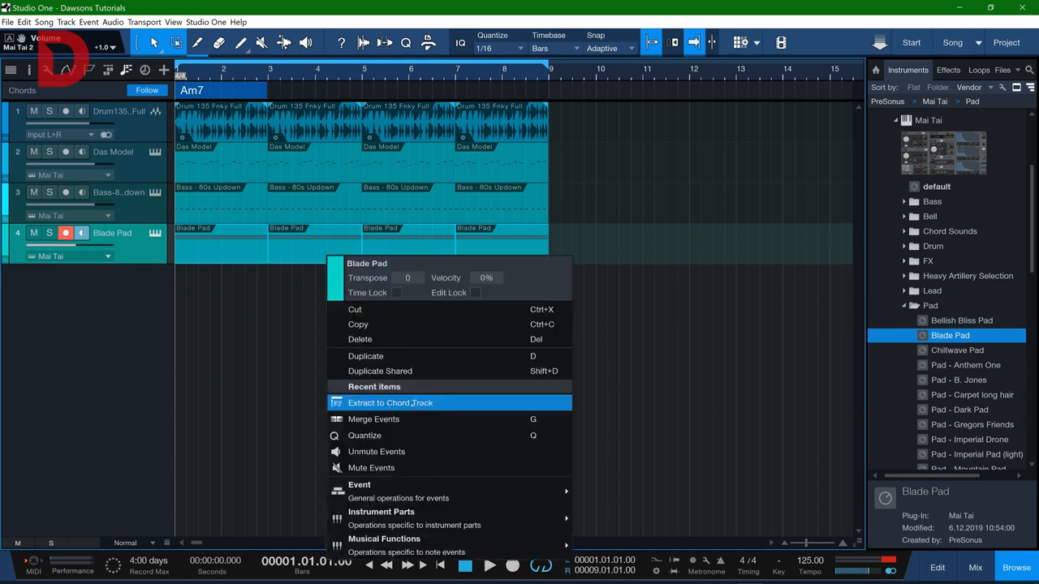
pyautogui.moveTo(390, 526)
pyautogui.click(641, 442)
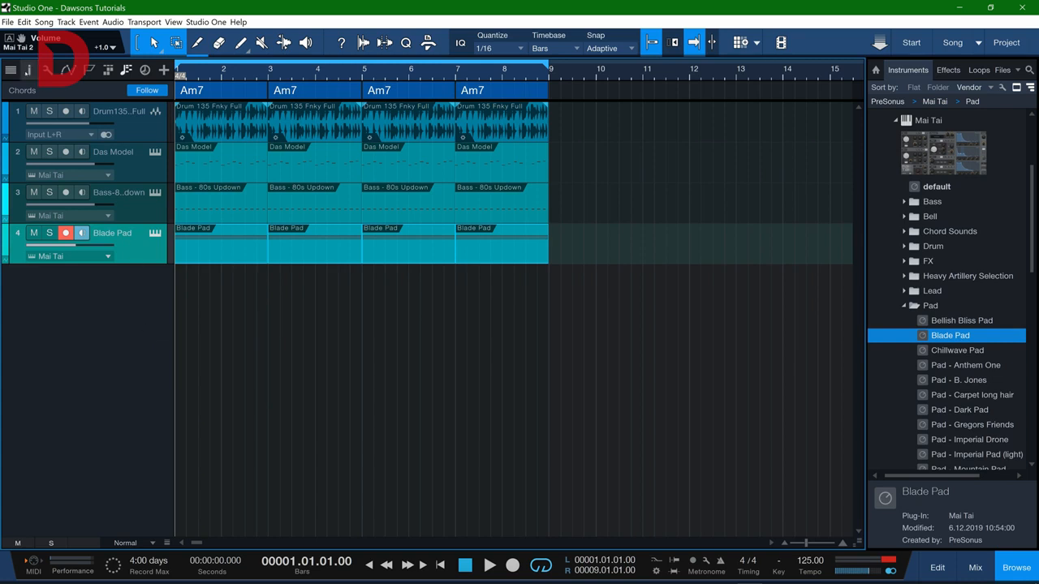
# Show the track inspector and look over the Follow chords modes for the Blade Pad track, leaving the mode Off
pyautogui.click(29, 70)
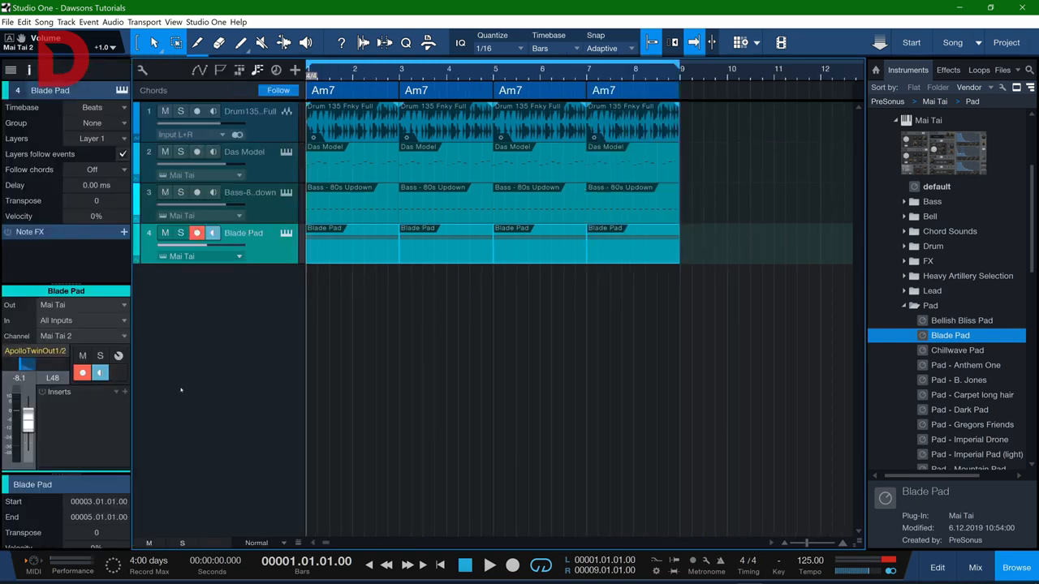
pyautogui.click(270, 215)
pyautogui.click(269, 172)
pyautogui.click(267, 131)
pyautogui.click(262, 247)
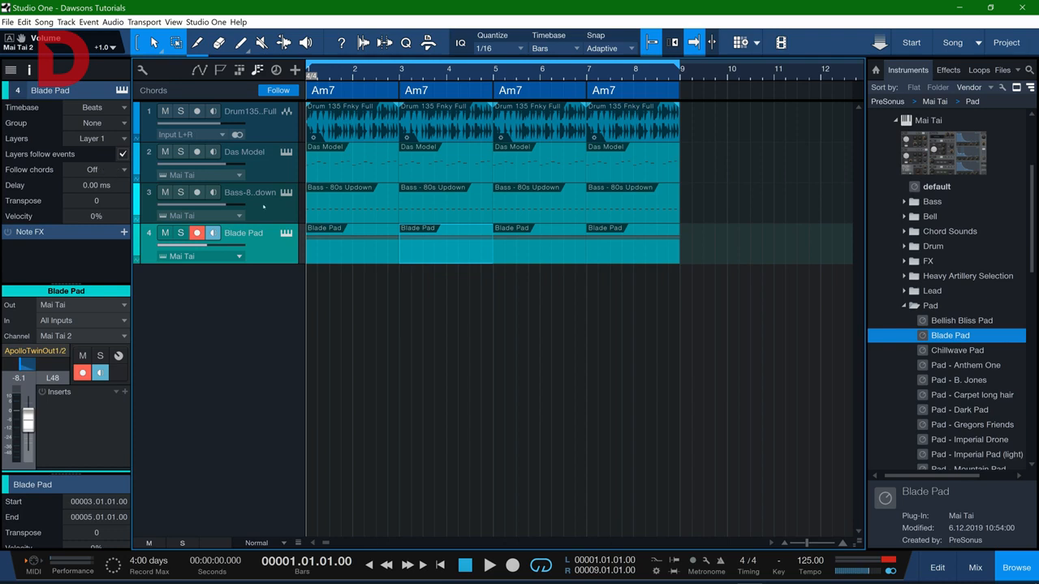
pyautogui.click(124, 171)
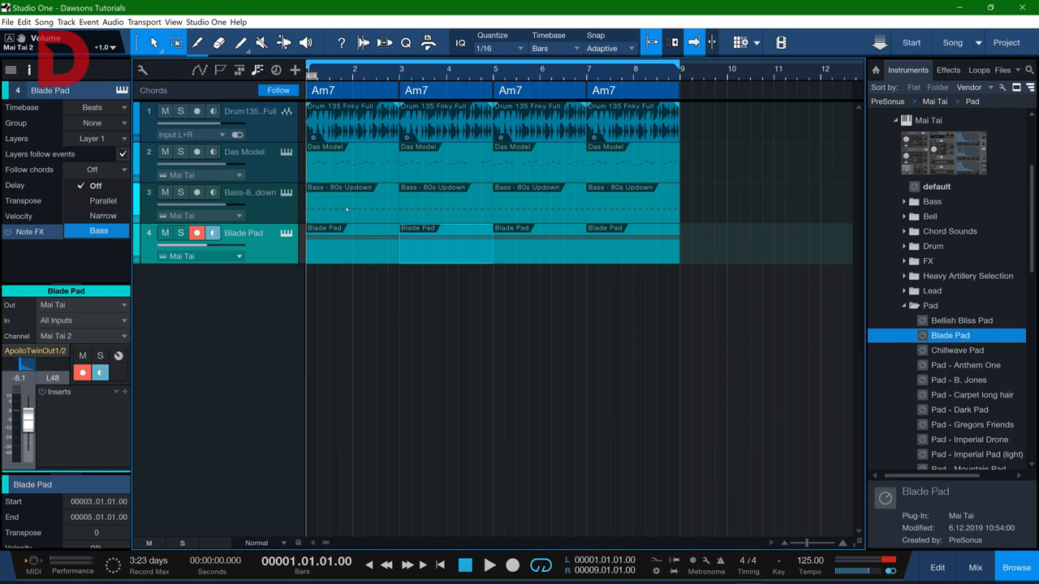
pyautogui.click(250, 320)
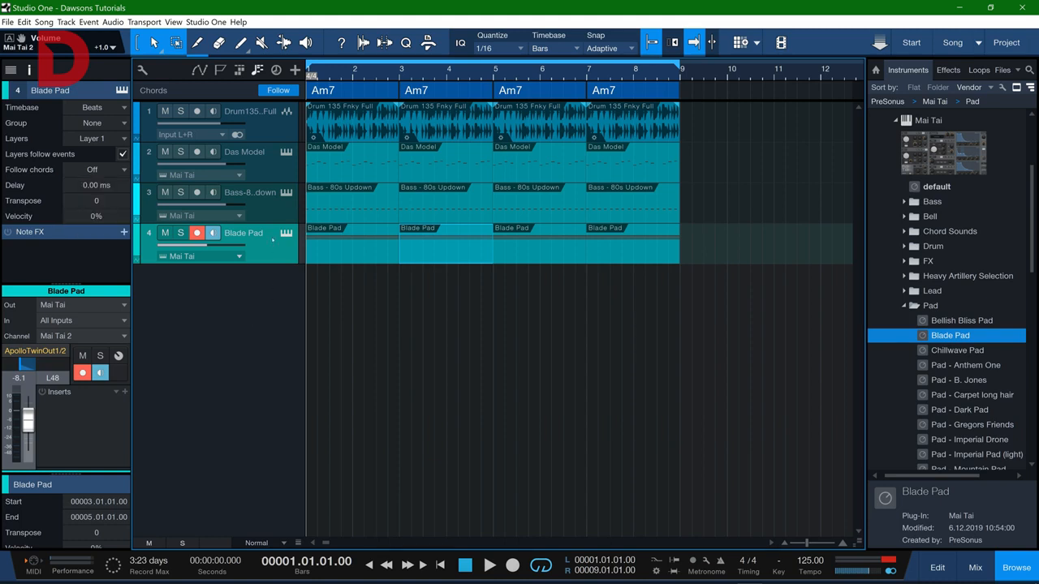
# Solo the Blade Pad track and play back its part briefly
pyautogui.click(165, 233)
pyautogui.click(181, 233)
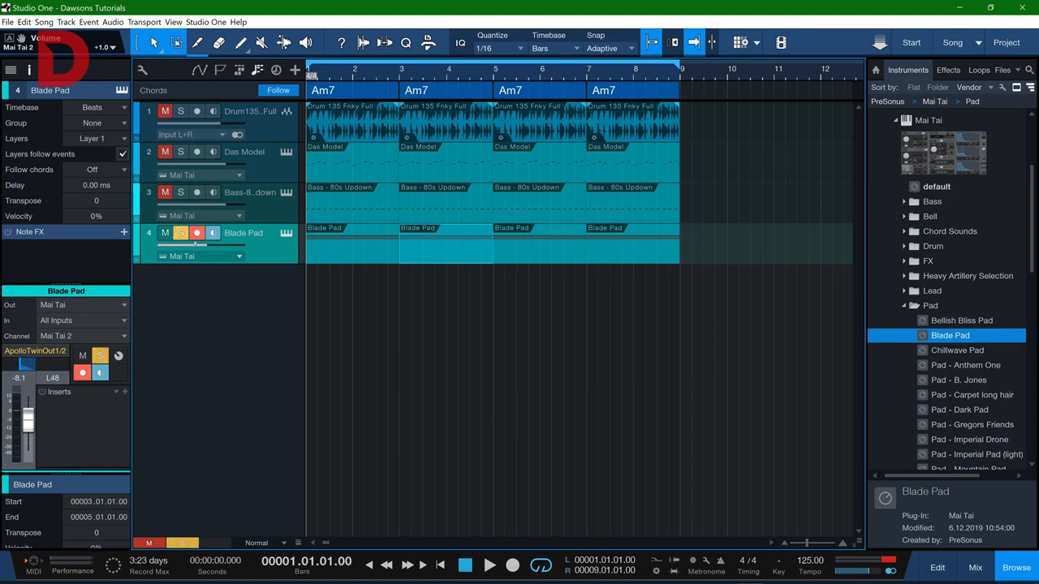
pyautogui.press('space')
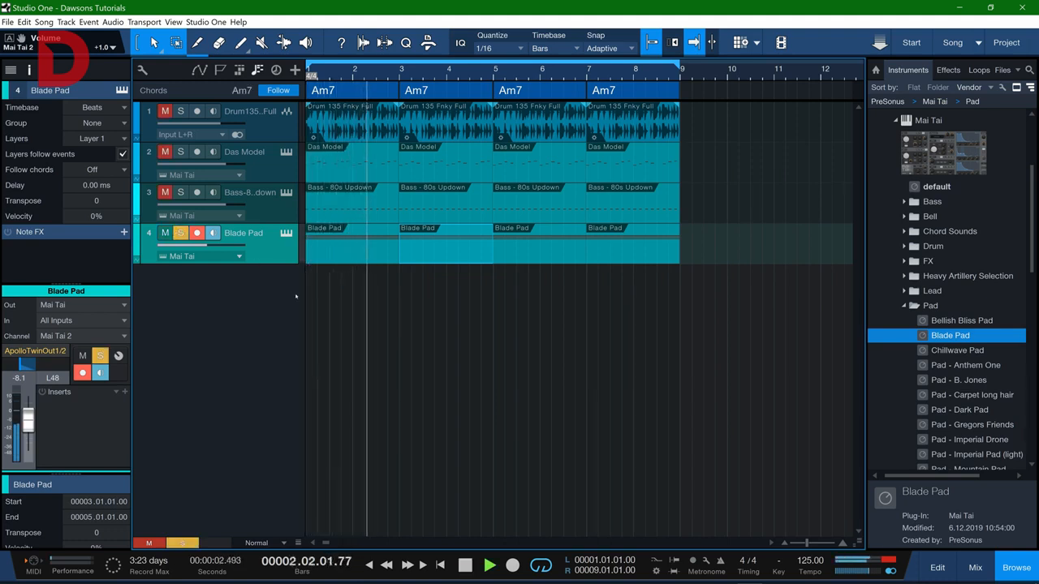
pyautogui.press('space')
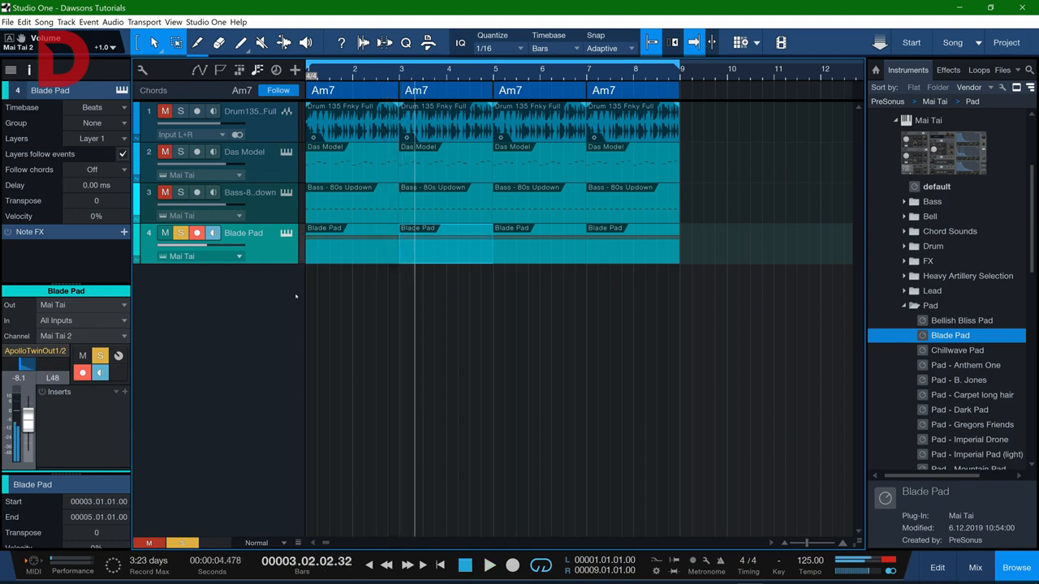
# Return the playhead to the song start and set the Blade Pad track's Follow chords mode to Parallel
pyautogui.press('Home')
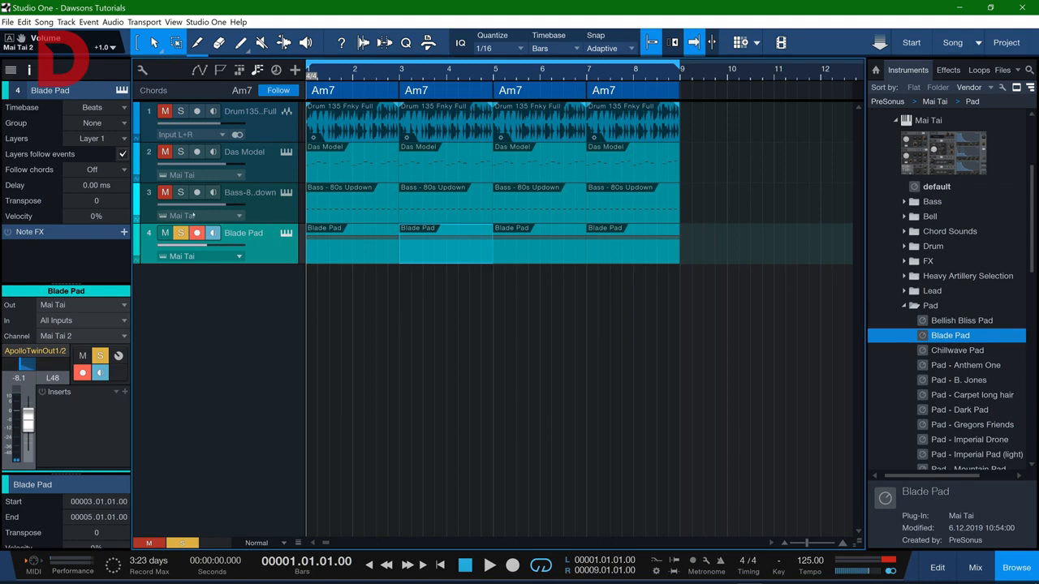
pyautogui.click(101, 170)
pyautogui.click(97, 201)
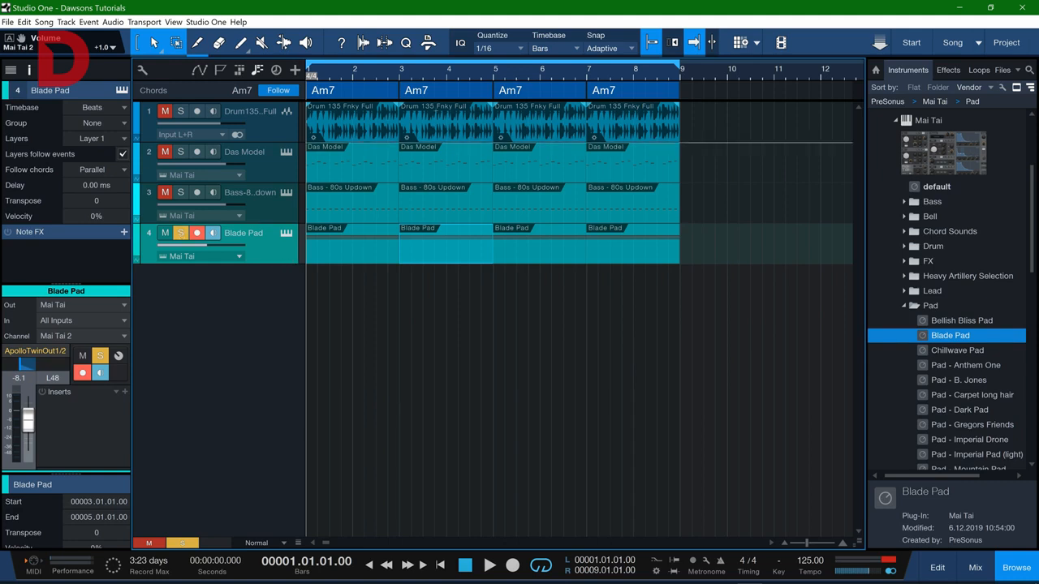
# Open the first Am7 chord in the Chord Selector and move the window clear of the first bars
pyautogui.click(360, 94)
pyautogui.doubleClick(362, 94)
pyautogui.moveTo(436, 173); pyautogui.dragTo(644, 187)
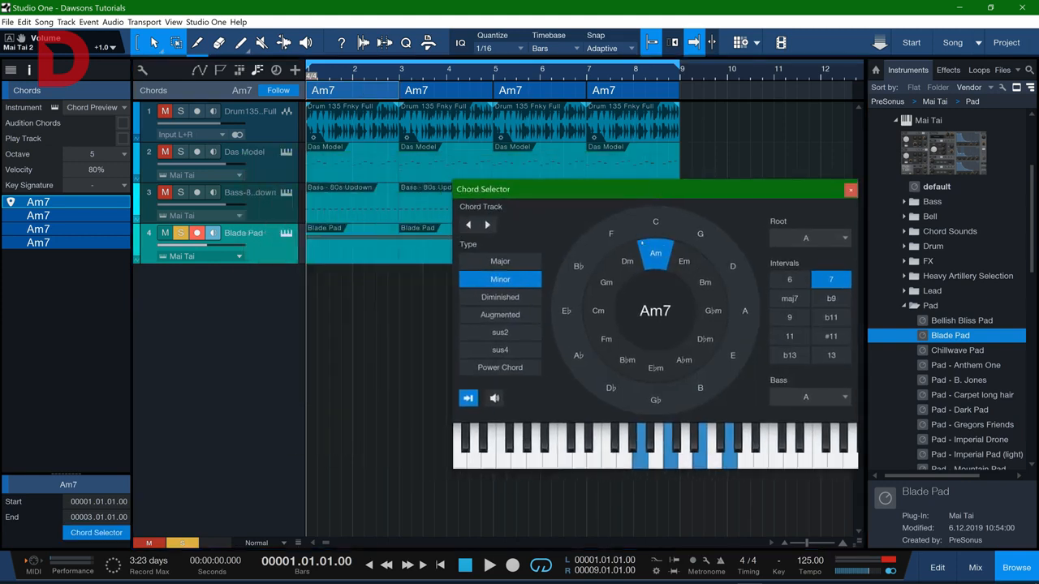
# Change the first chord to Fmaj7, play it back and return to the song start
pyautogui.click(618, 234)
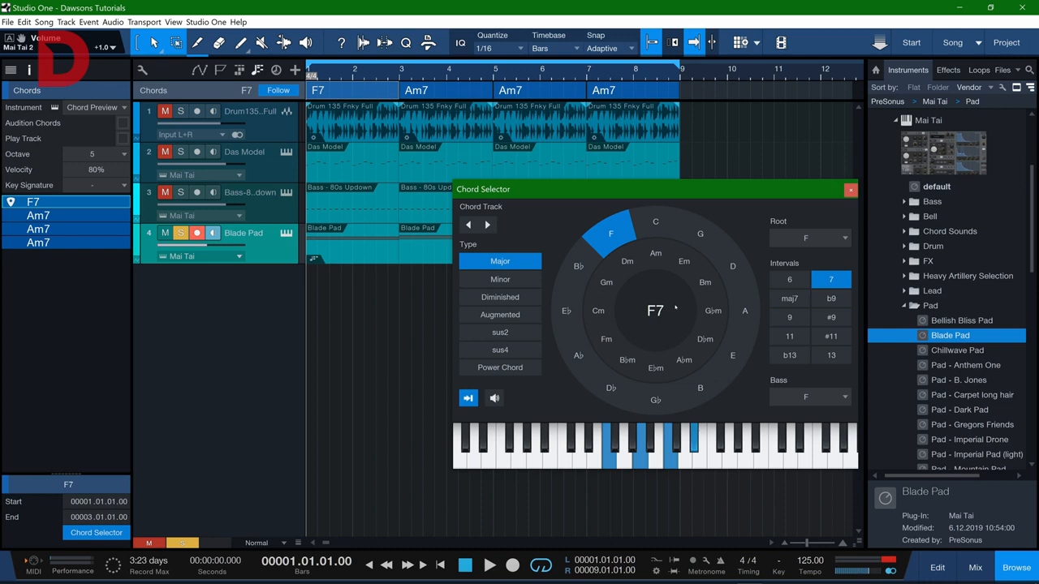
pyautogui.click(792, 298)
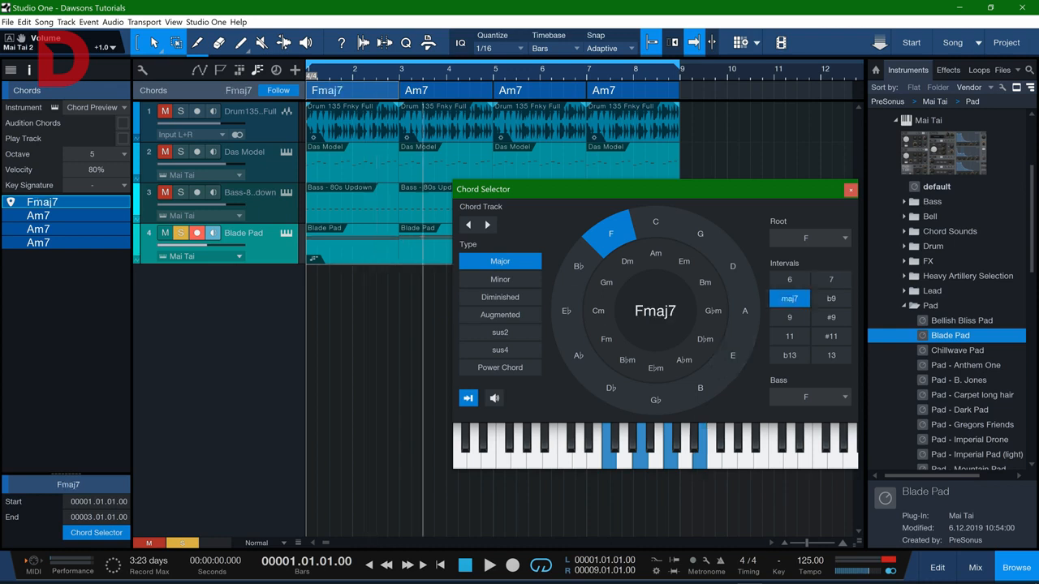
pyautogui.press('space')
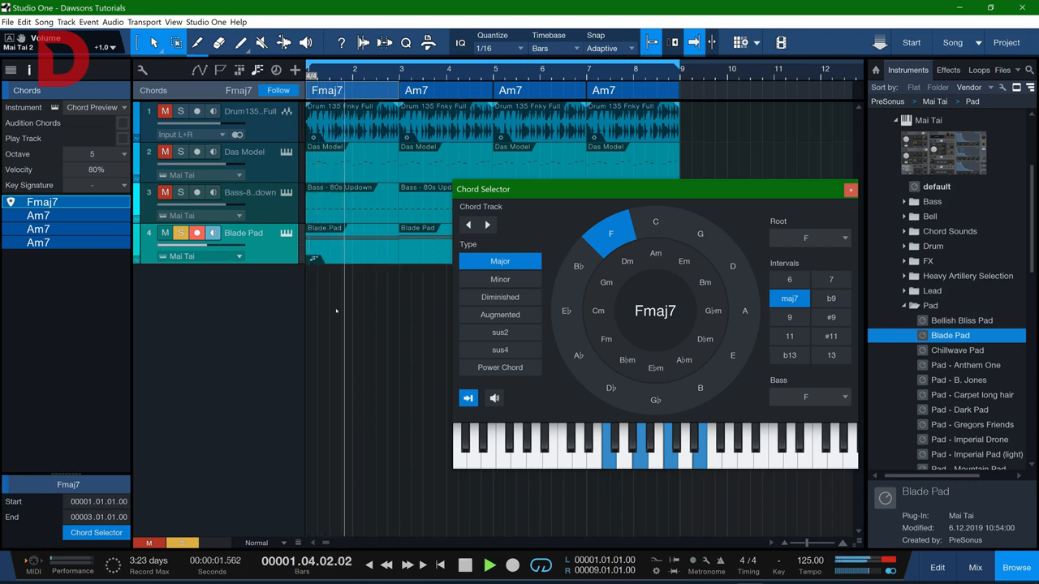
pyautogui.press('space')
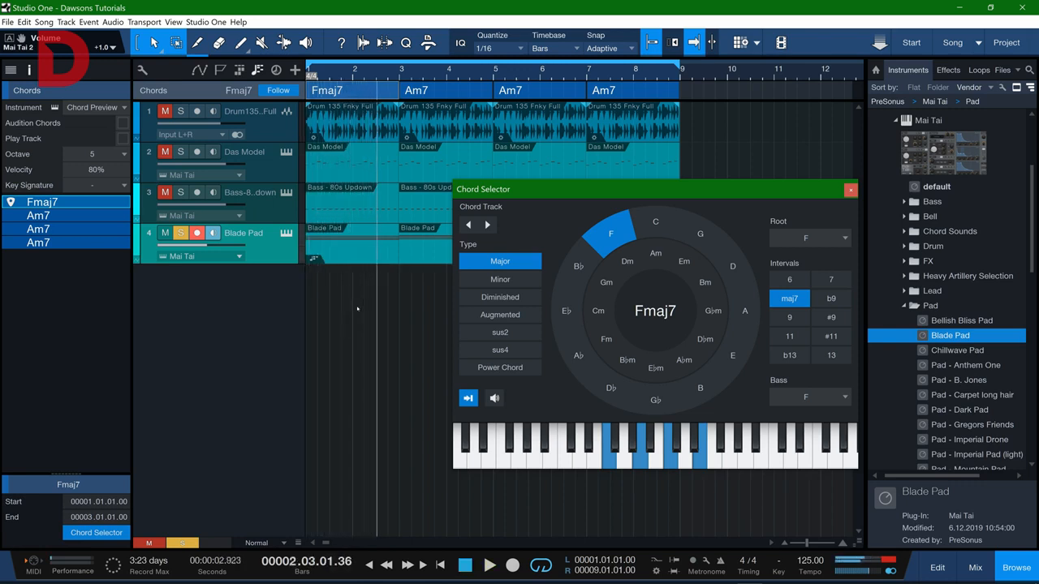
pyautogui.press('Home')
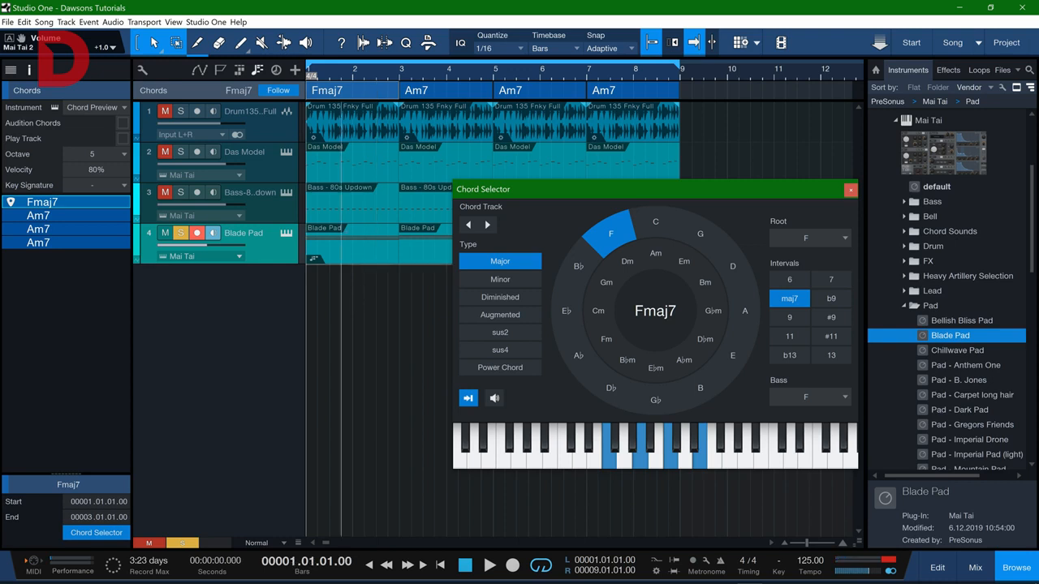
# Change the first chord to Cm7 and play it back
pyautogui.click(598, 311)
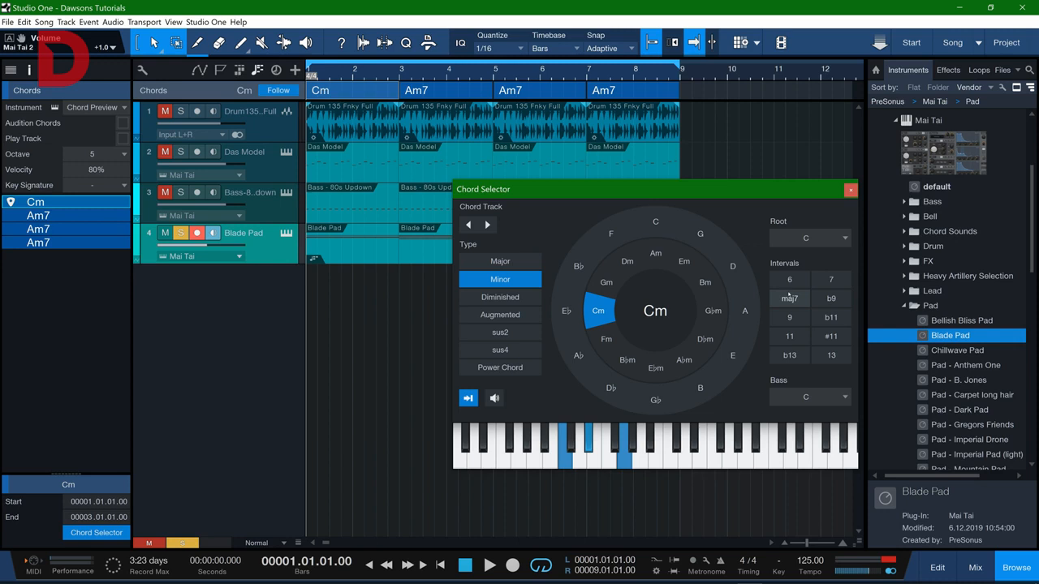
pyautogui.click(831, 279)
pyautogui.press('space')
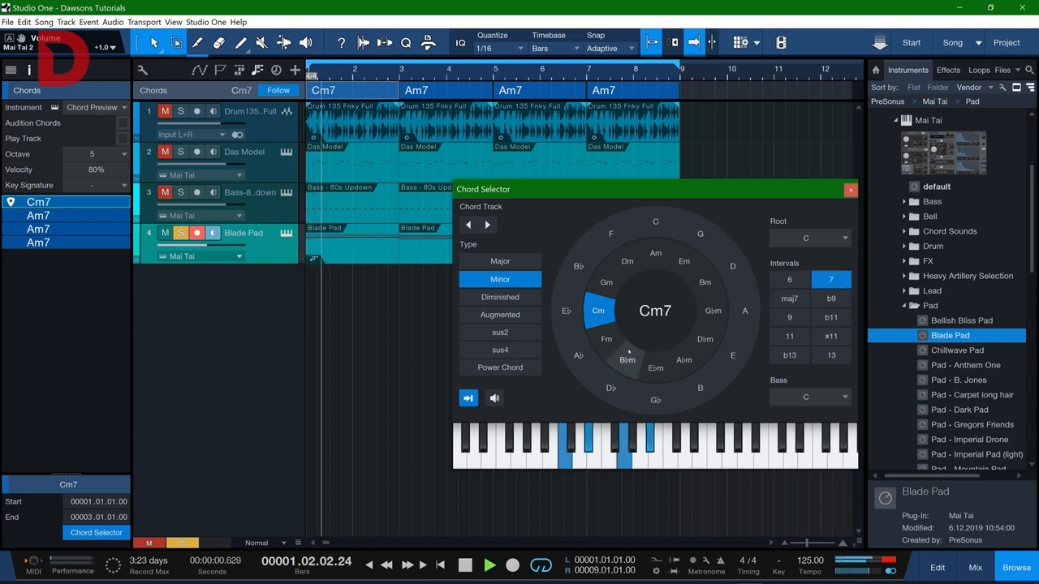
pyautogui.press('space')
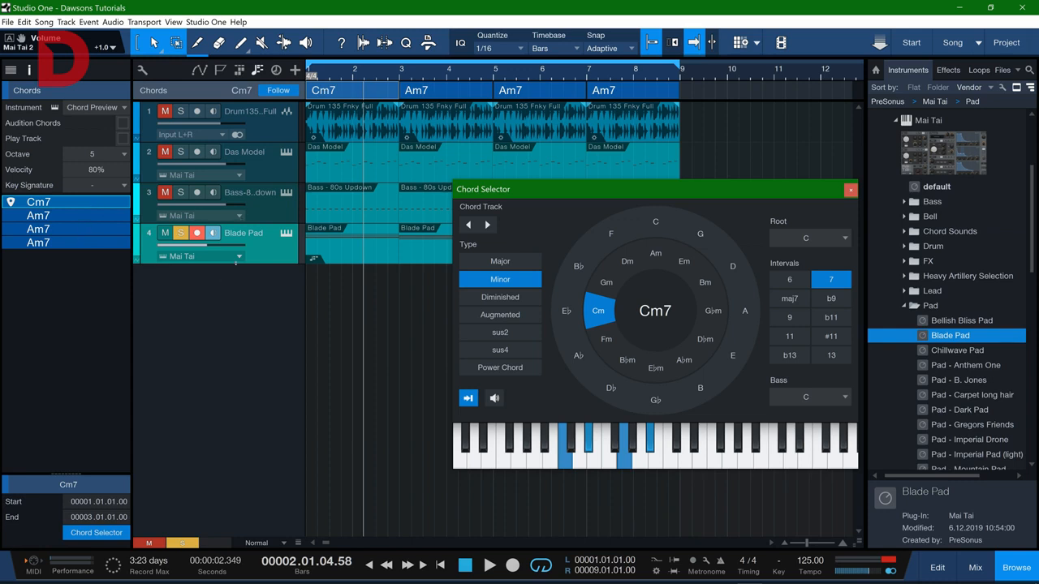
# With the Blade Pad track selected, try F7 and B♭7 as the first chord, then restore Am7
pyautogui.click(265, 241)
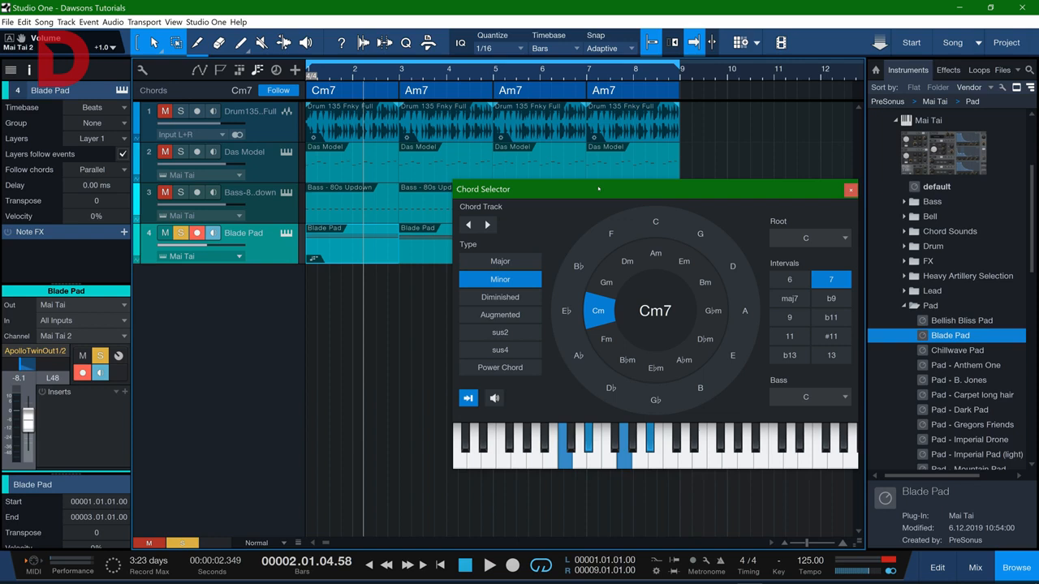
pyautogui.click(578, 265)
pyautogui.click(611, 233)
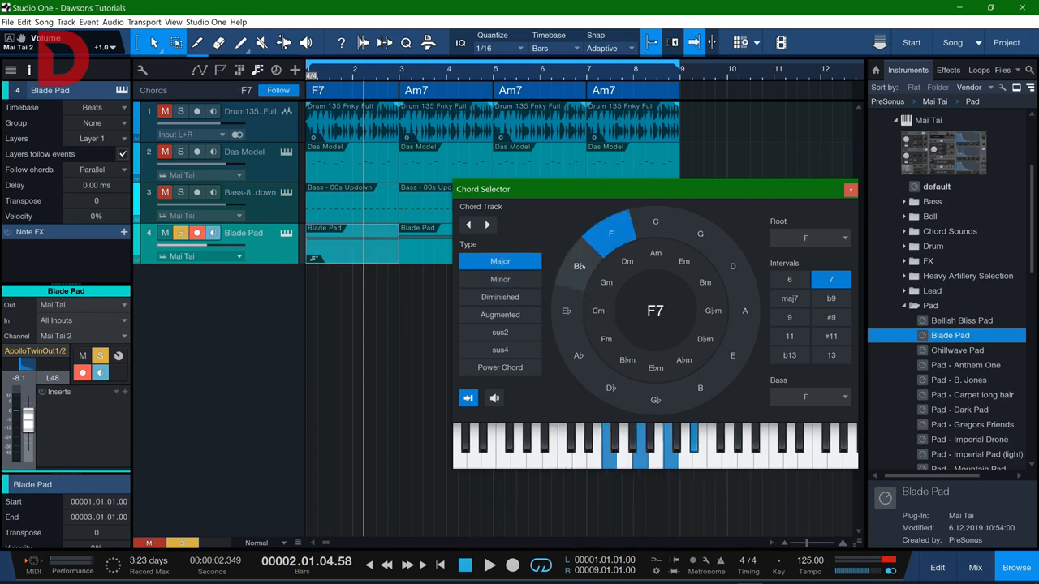
pyautogui.click(578, 265)
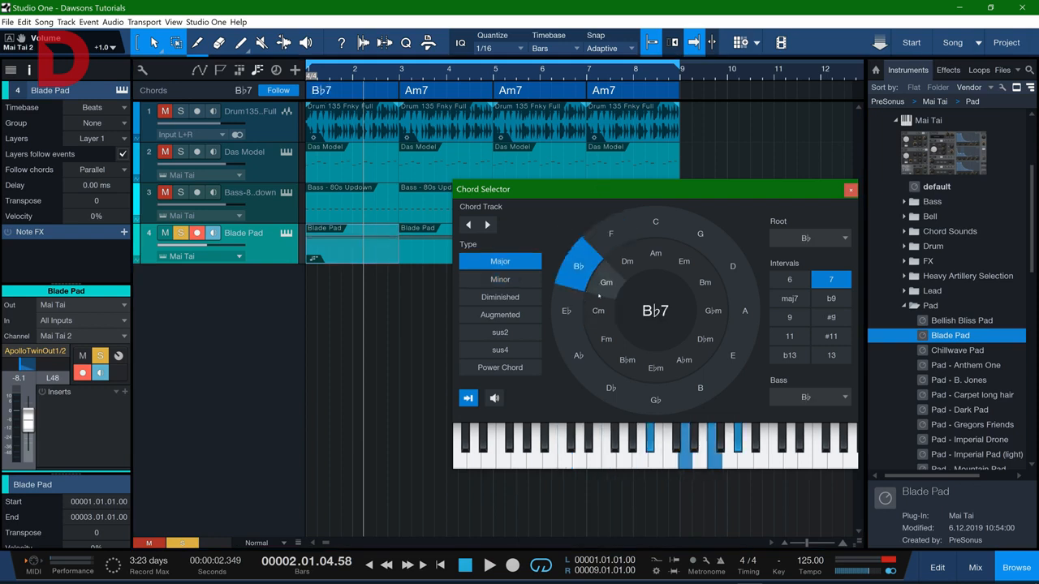
pyautogui.click(656, 254)
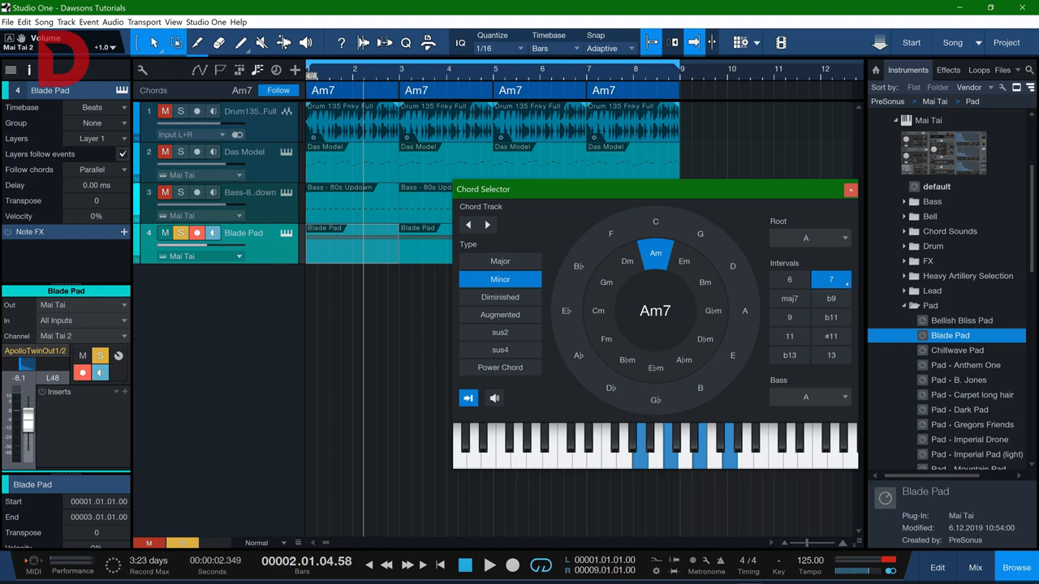
pyautogui.click(830, 280)
pyautogui.click(831, 279)
# Unsolo the Blade Pad track and set the Bass - 80s Updown track's Follow chords mode to Bass
pyautogui.click(181, 234)
pyautogui.click(269, 211)
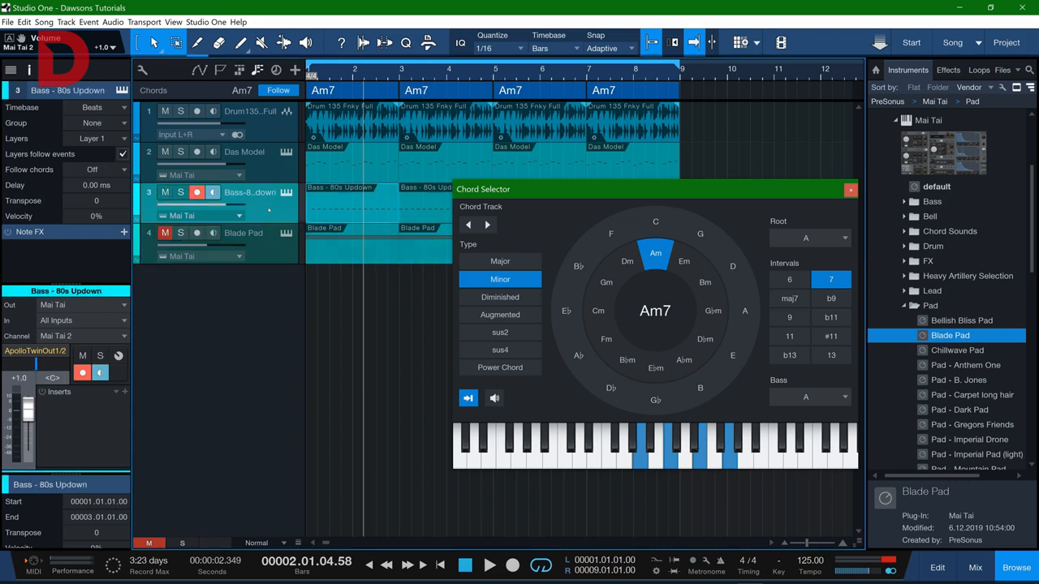
pyautogui.click(114, 169)
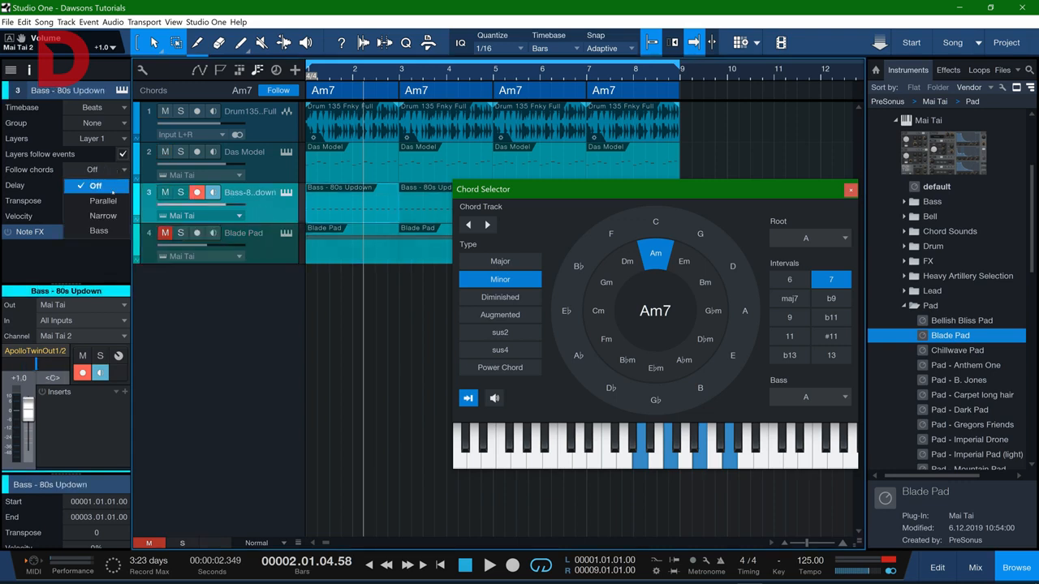
pyautogui.click(99, 231)
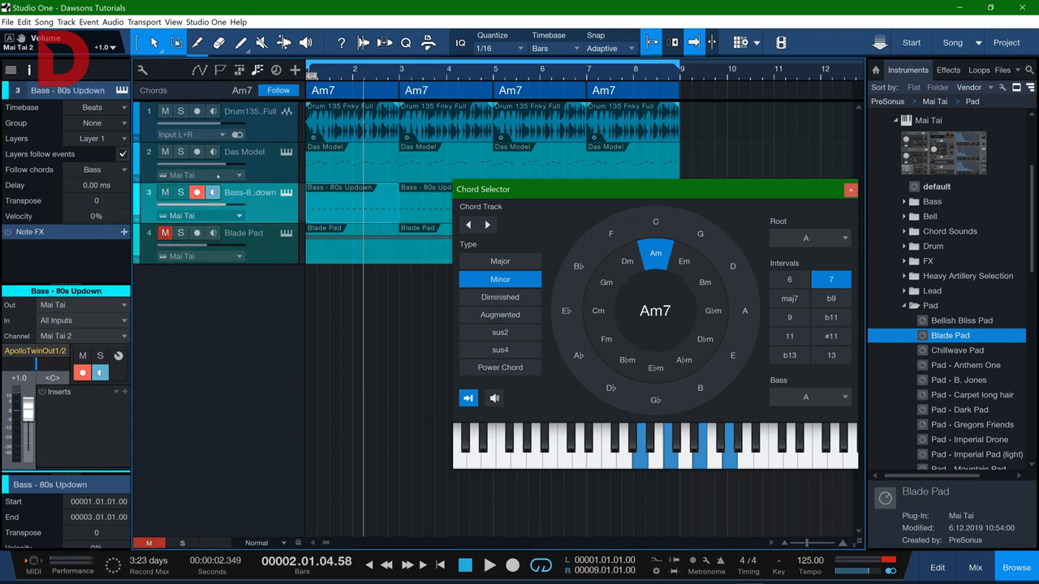
# Set the Das Model track's Follow chords mode to Narrow and play the song from the start
pyautogui.click(270, 168)
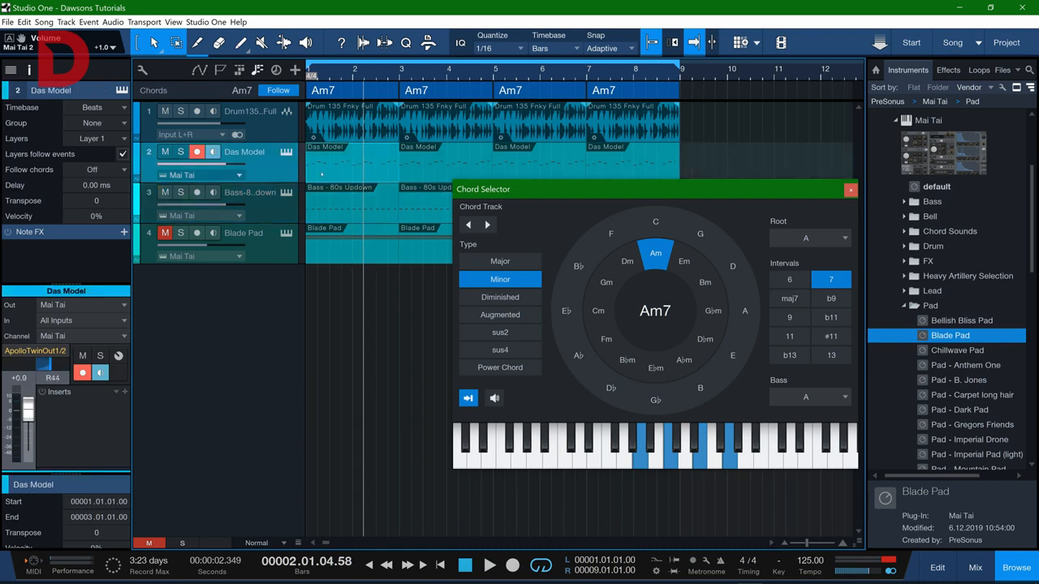
pyautogui.click(113, 170)
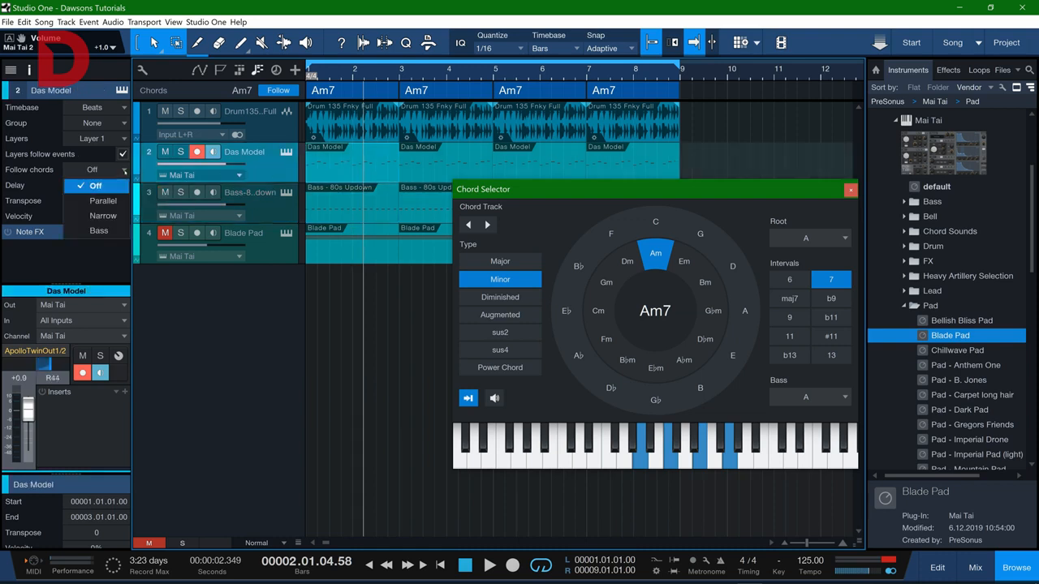
pyautogui.click(100, 216)
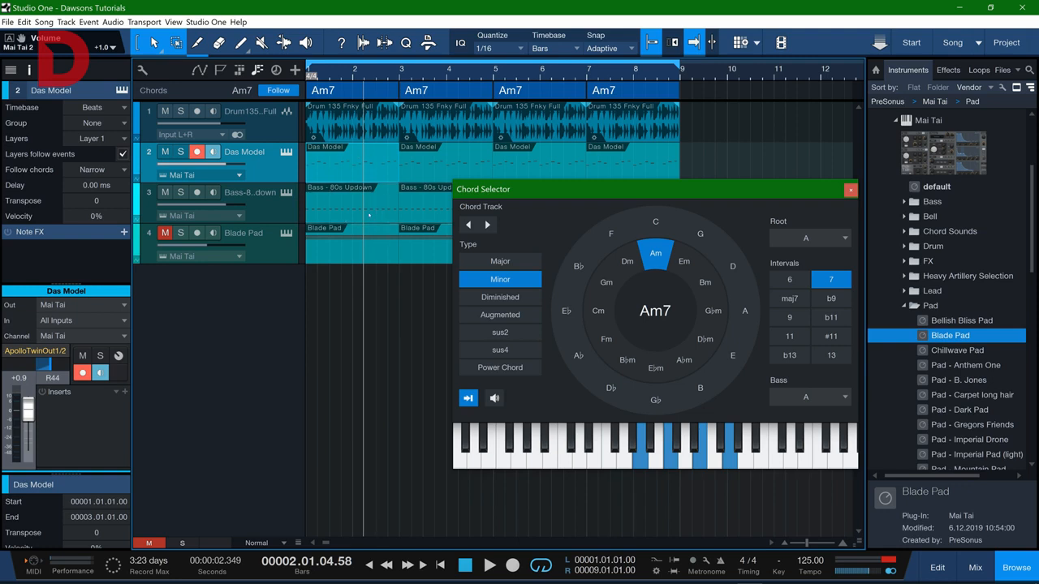
pyautogui.press(',')
pyautogui.press('space')
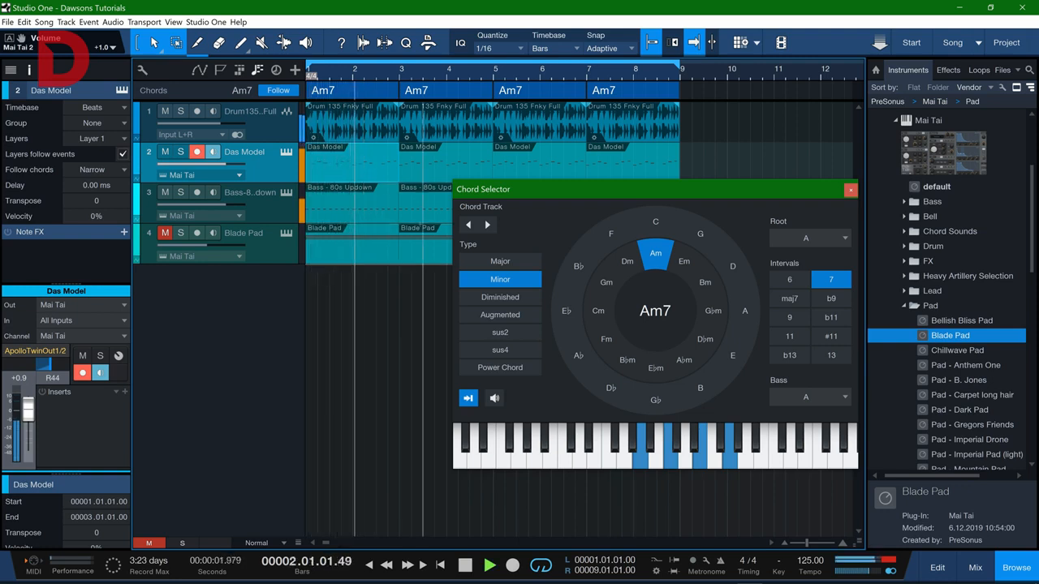
# Stop playback and change the second chord on the chord track to Dm7
pyautogui.press('space')
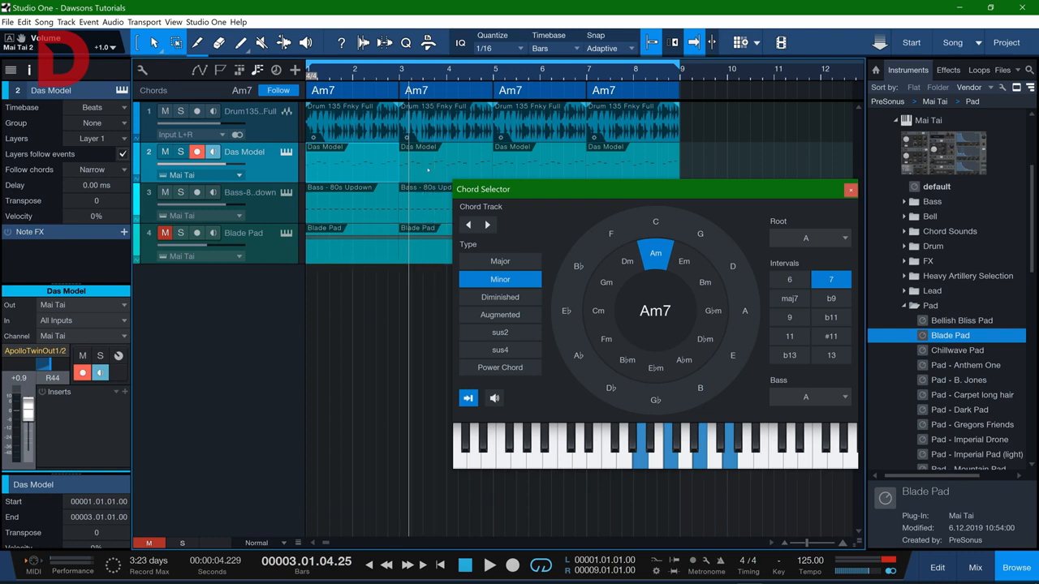
pyautogui.moveTo(549, 188); pyautogui.dragTo(505, 215)
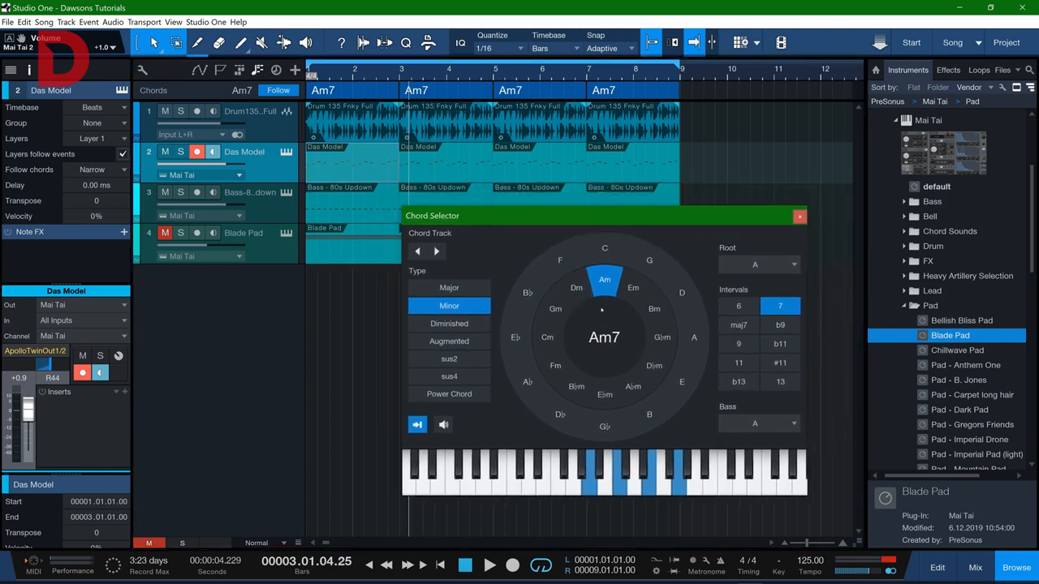
pyautogui.click(438, 95)
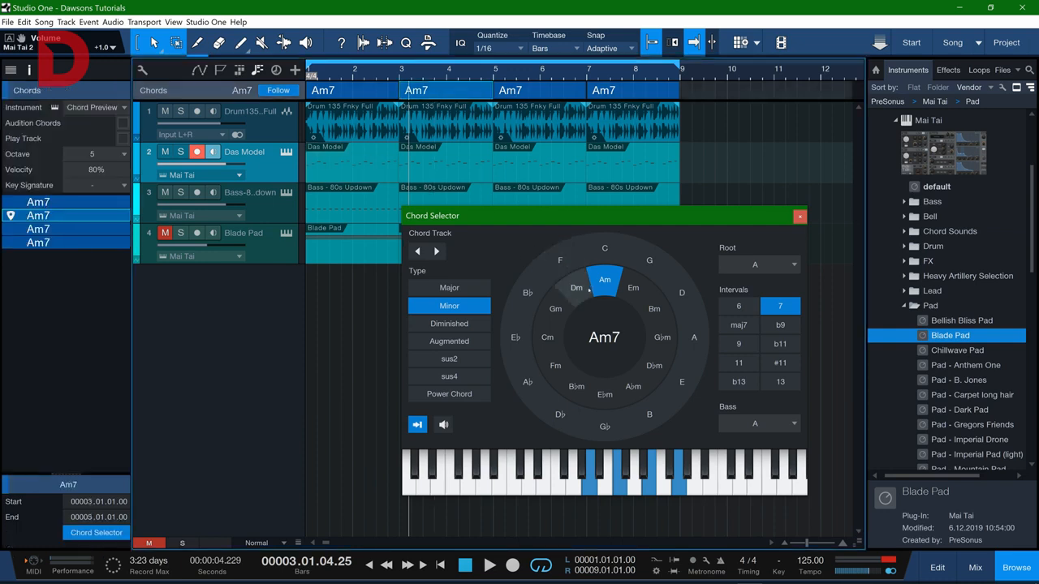
pyautogui.click(590, 289)
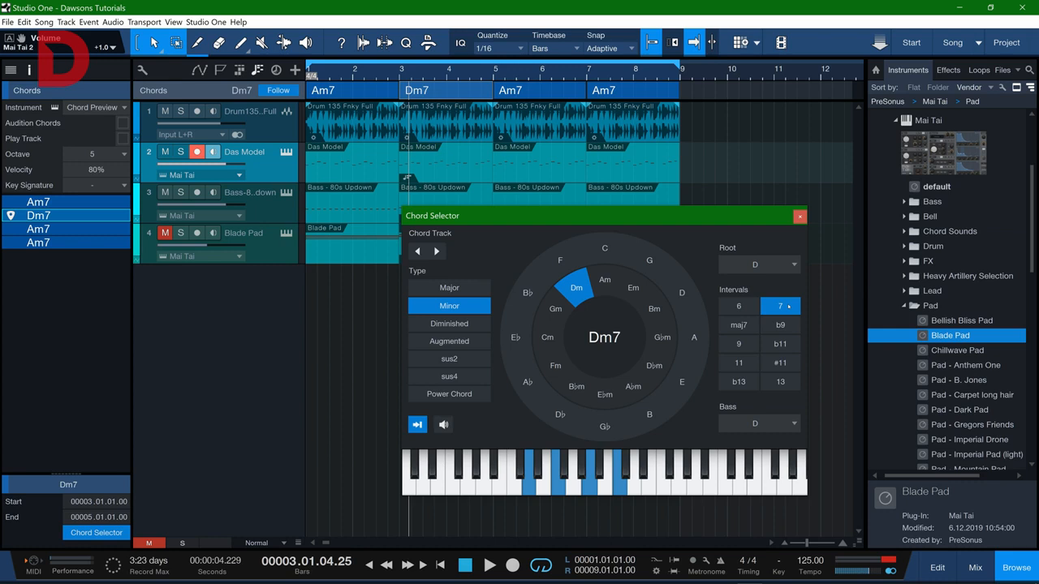
pyautogui.moveTo(514, 220); pyautogui.dragTo(515, 302)
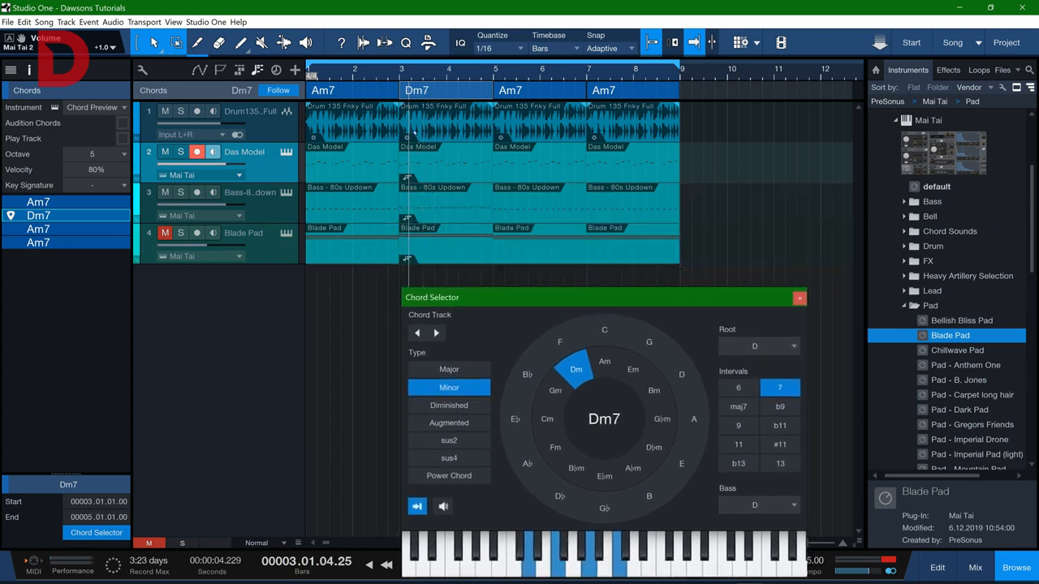
# Open the second Bass - 80s Updown part in the note editor, audition its note, and close the Chord Selector
pyautogui.doubleClick(476, 212)
pyautogui.moveTo(494, 300); pyautogui.dragTo(603, 228)
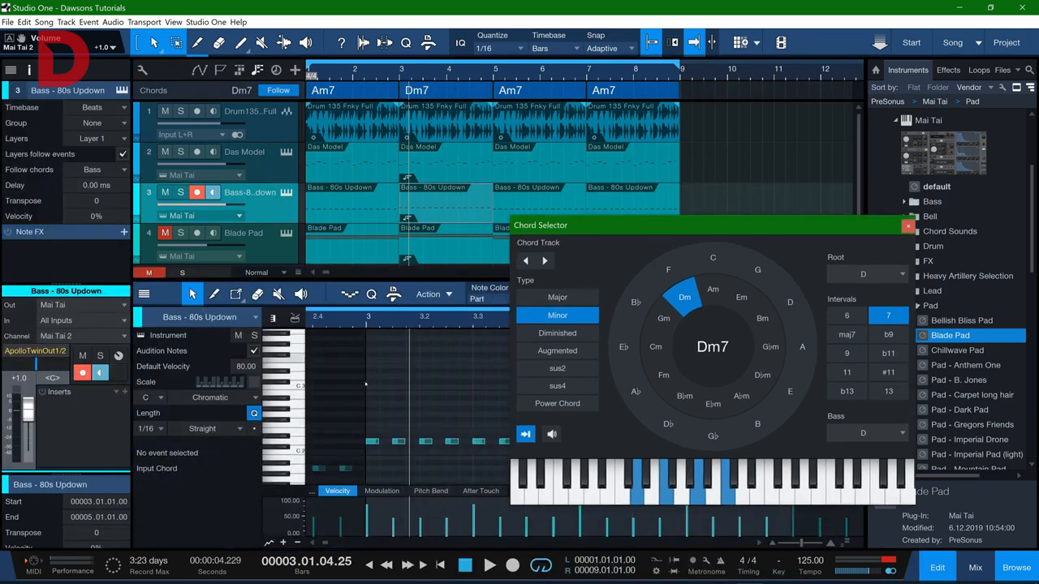
pyautogui.click(299, 442)
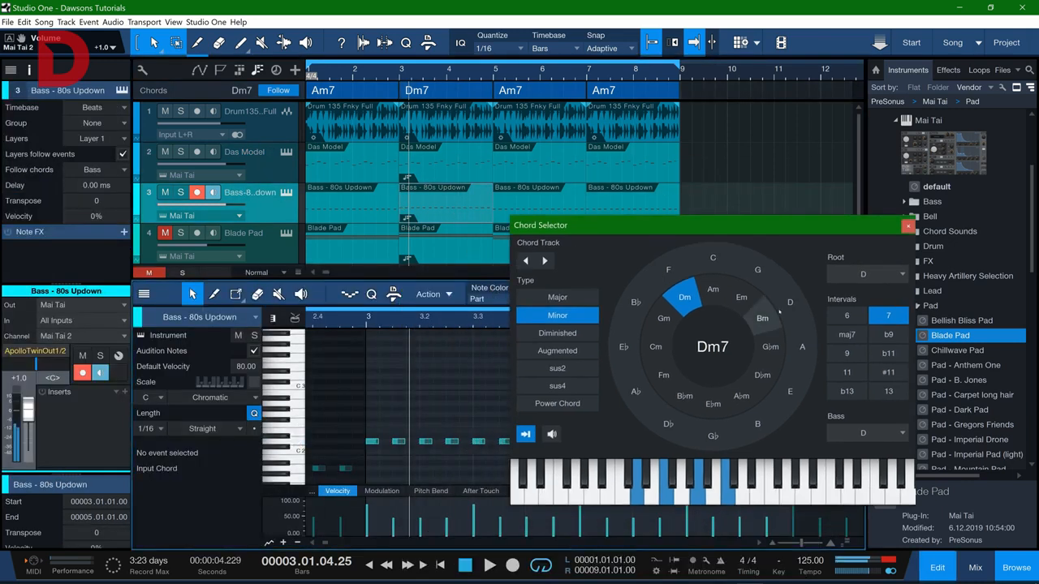
pyautogui.click(907, 227)
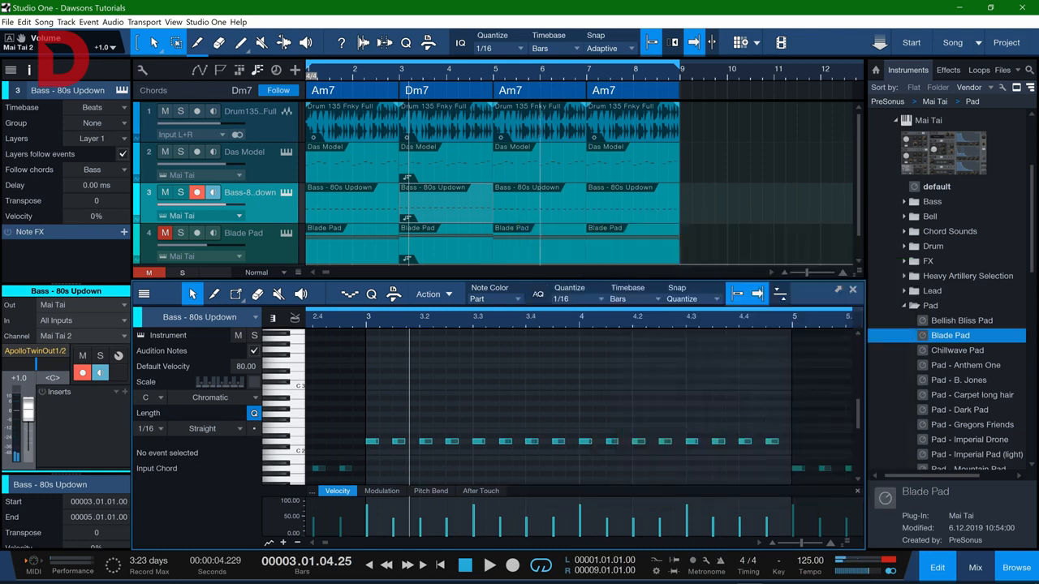
# Play the song from the start through the second chord, then stop and close the note editor
pyautogui.press(',')
pyautogui.press('space')
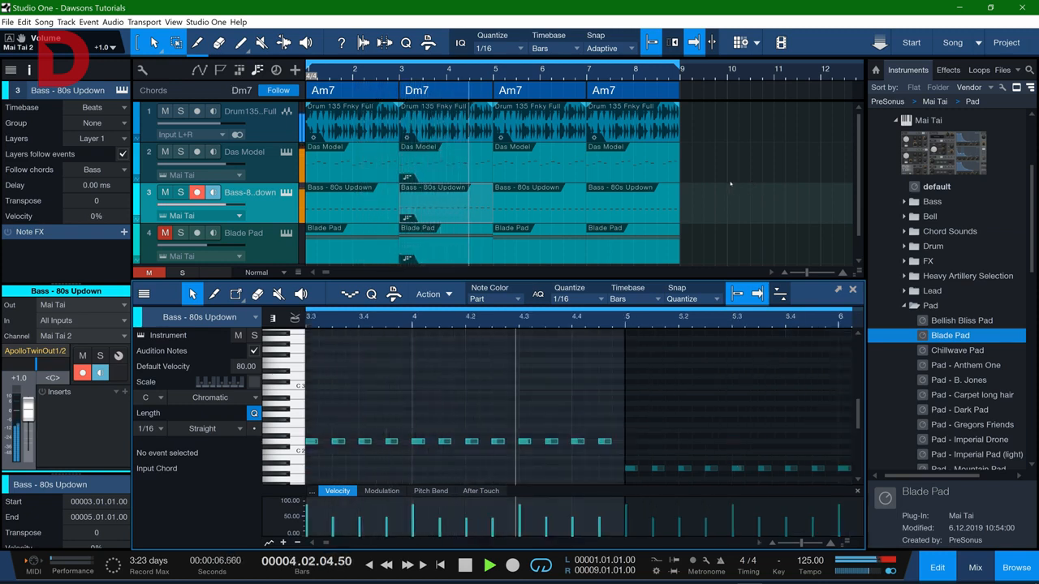
pyautogui.press('space')
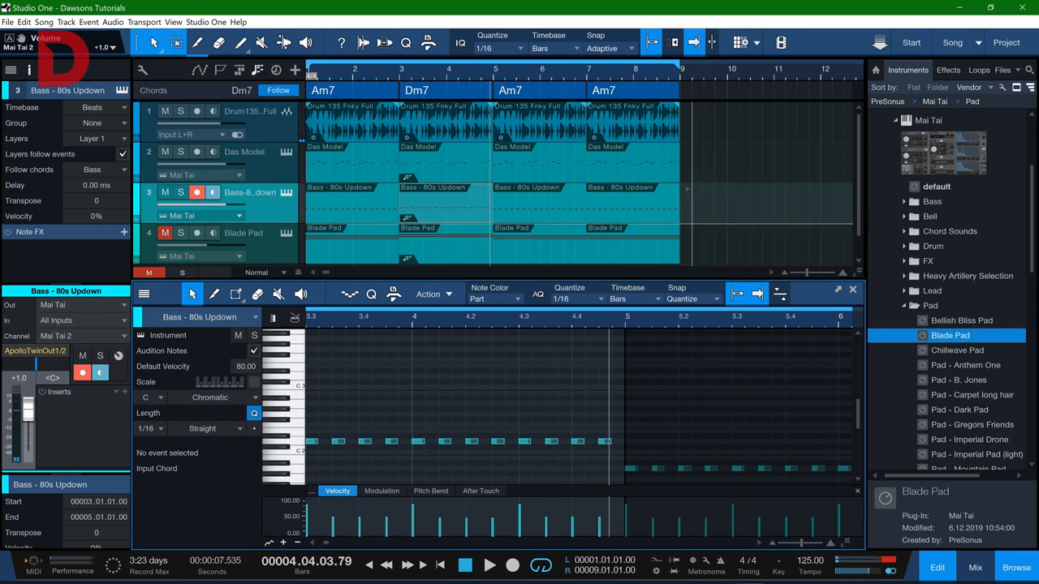
pyautogui.press('F2')
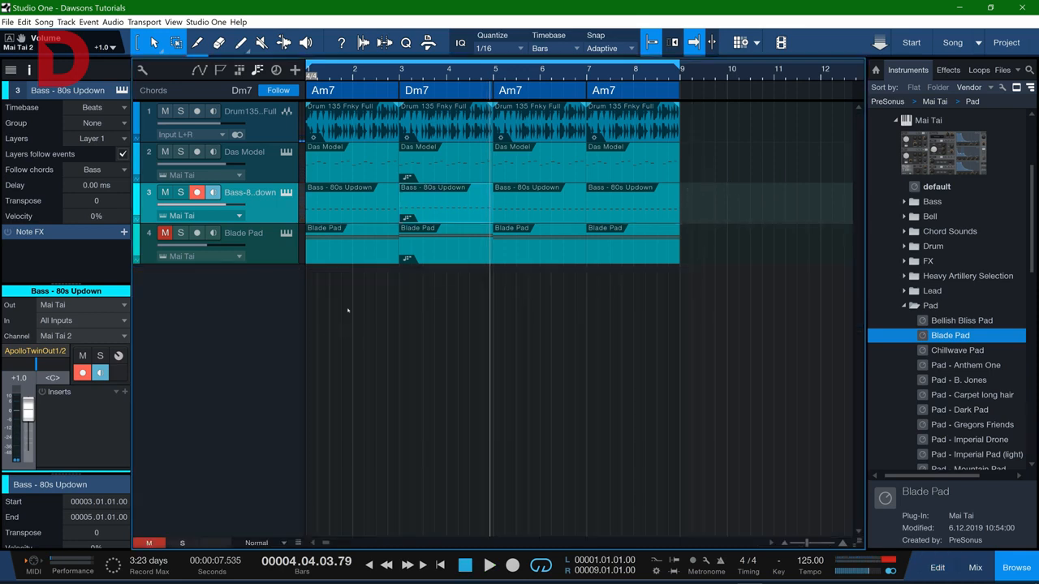
# Set the Das Model track's Follow chords mode to Parallel
pyautogui.click(267, 179)
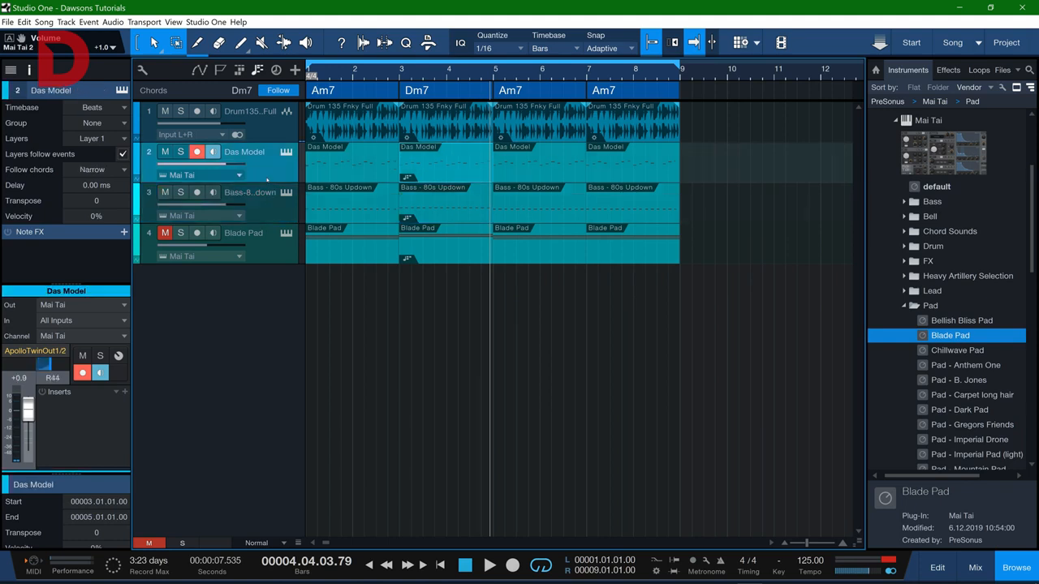
pyautogui.click(112, 172)
pyautogui.click(110, 199)
# Set the Blade Pad track's Follow chords mode to Narrow and play the first two chords from the start
pyautogui.click(272, 258)
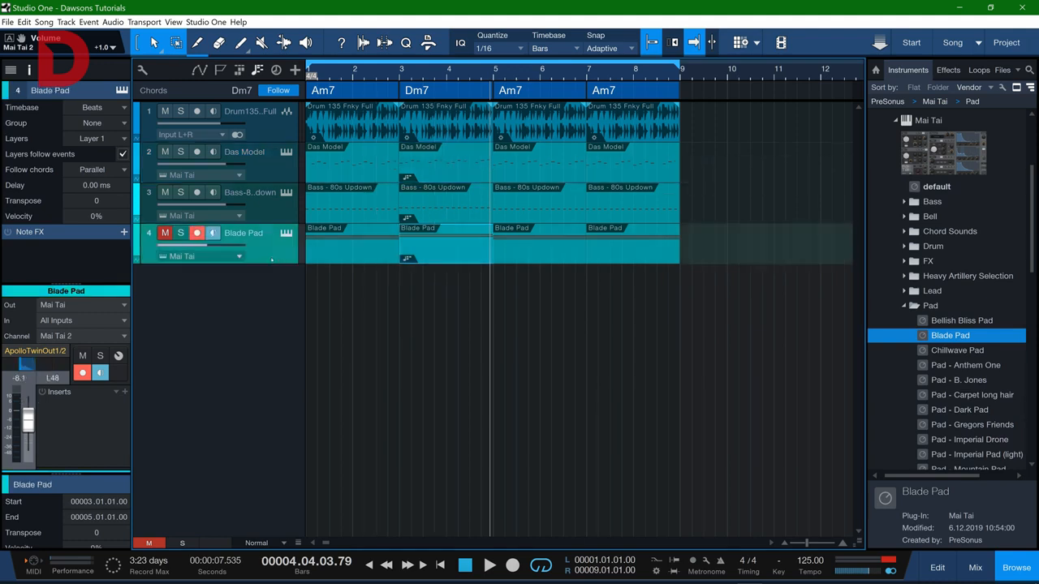
pyautogui.click(119, 172)
pyautogui.click(91, 214)
pyautogui.press('Home')
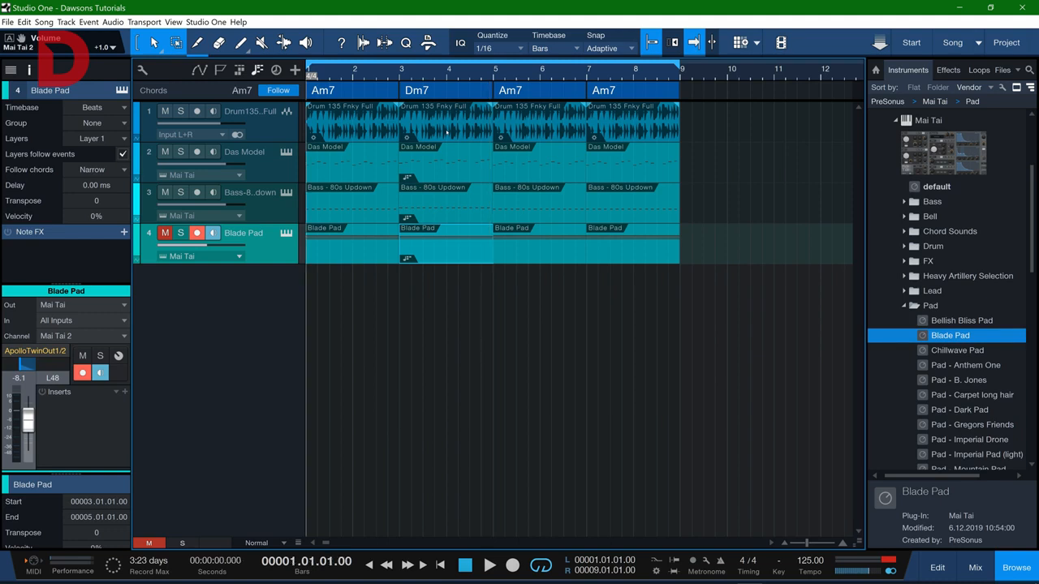
pyautogui.press('space')
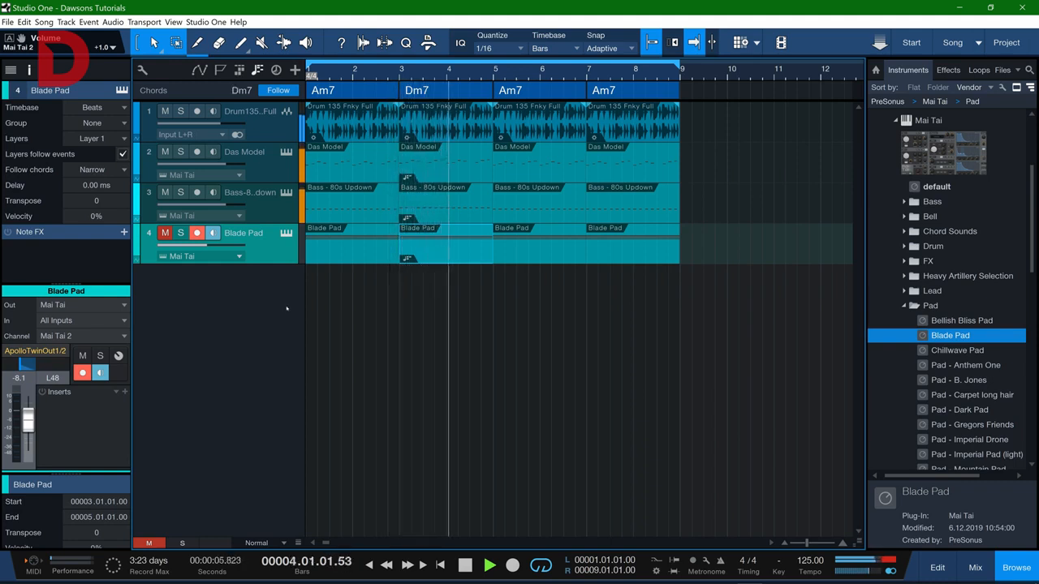
pyautogui.press('space')
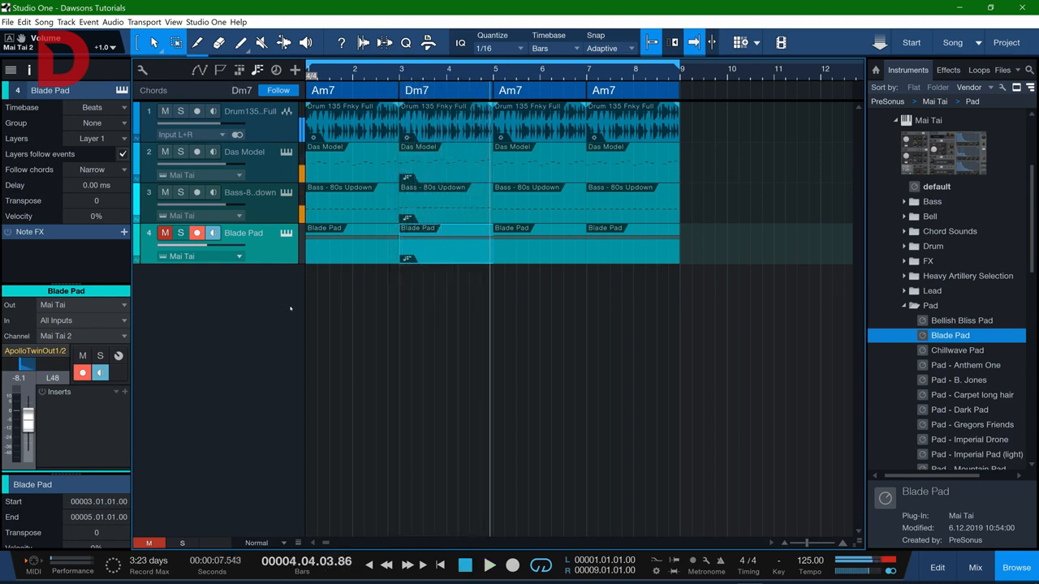
# Set the Das Model track's Follow chords mode to Narrow and listen to the first two chords from the start
pyautogui.click(219, 162)
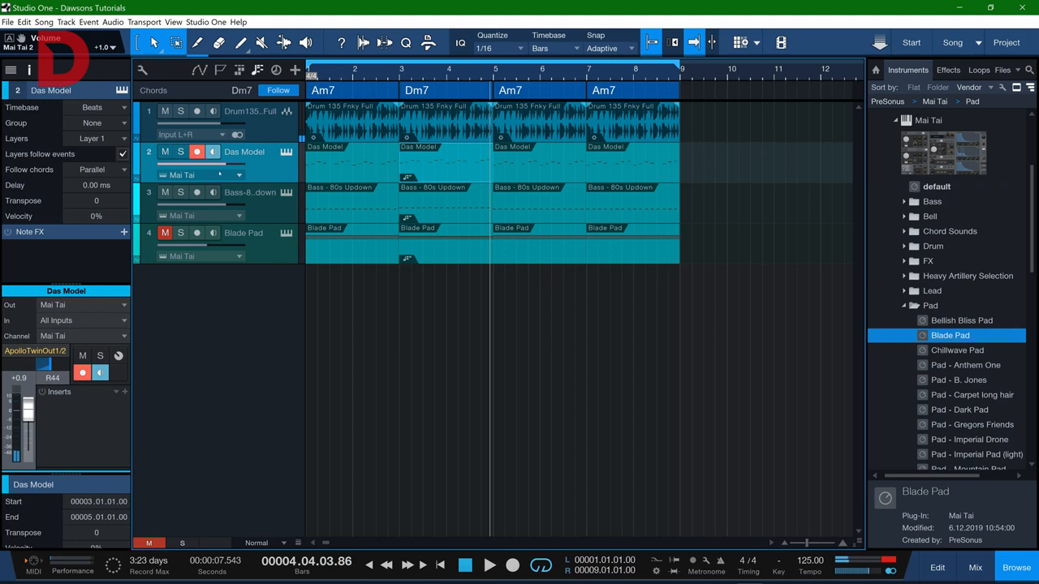
pyautogui.click(105, 167)
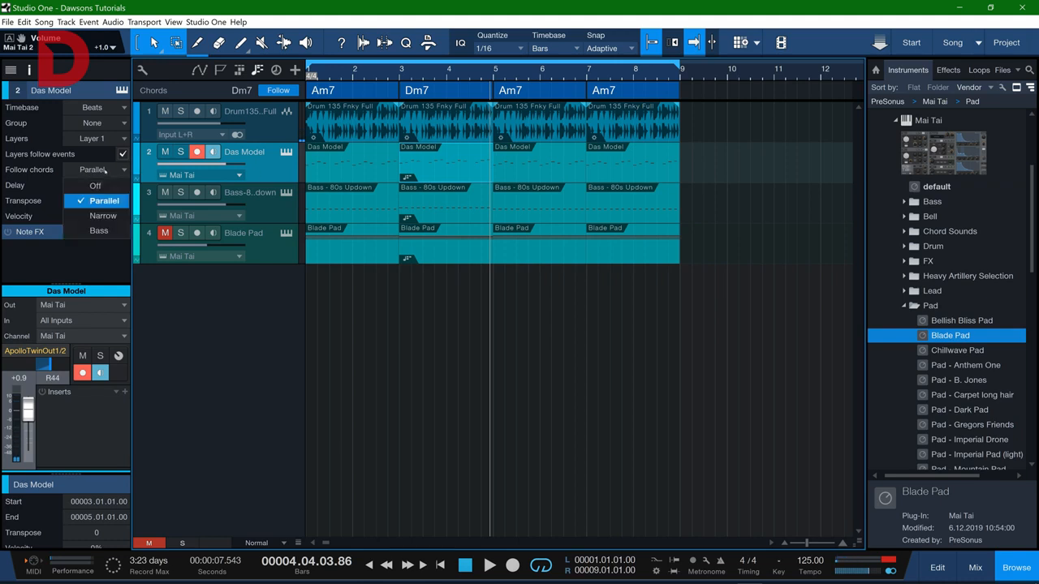
pyautogui.click(119, 216)
pyautogui.press('Home')
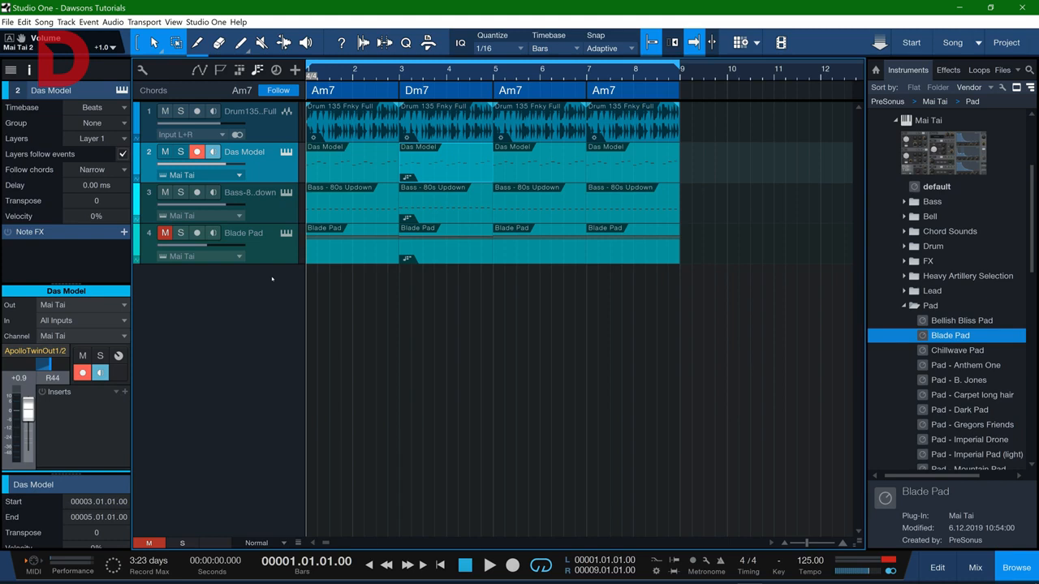
pyautogui.press('space')
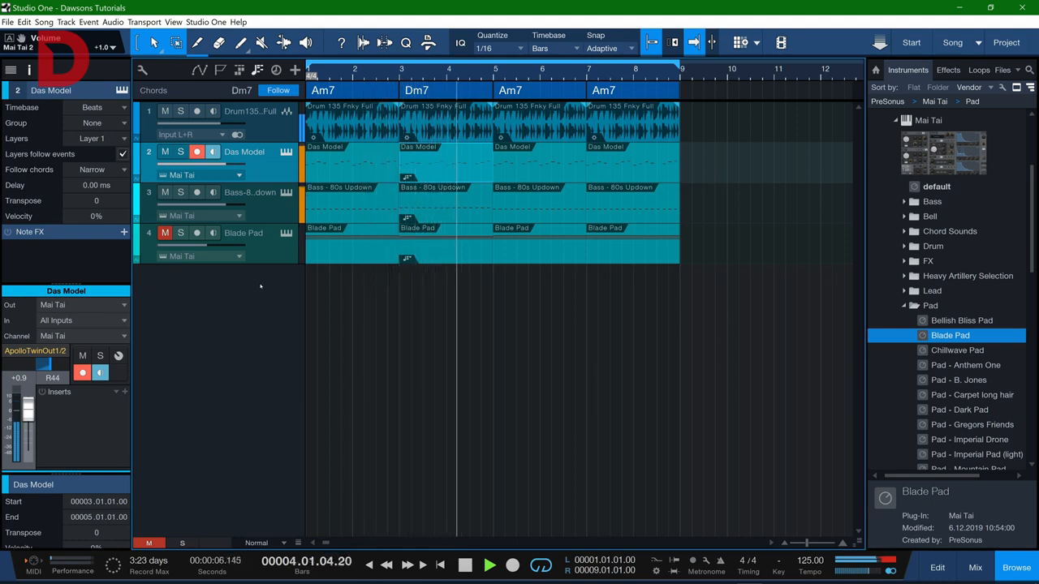
pyautogui.press('space')
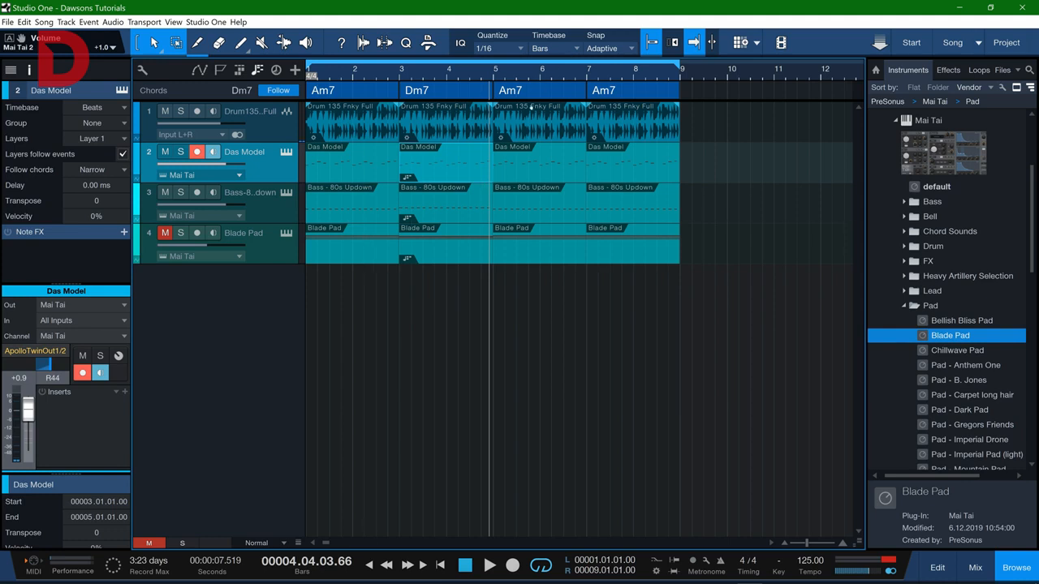
# Change the third chord on the chord track to Fmaj7
pyautogui.click(538, 91)
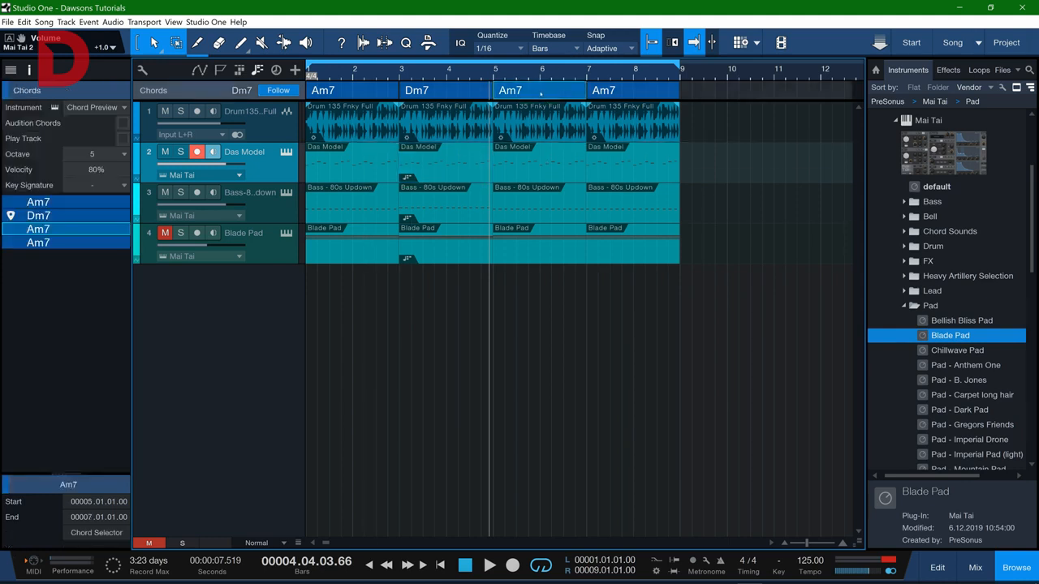
pyautogui.doubleClick(540, 94)
pyautogui.click(668, 269)
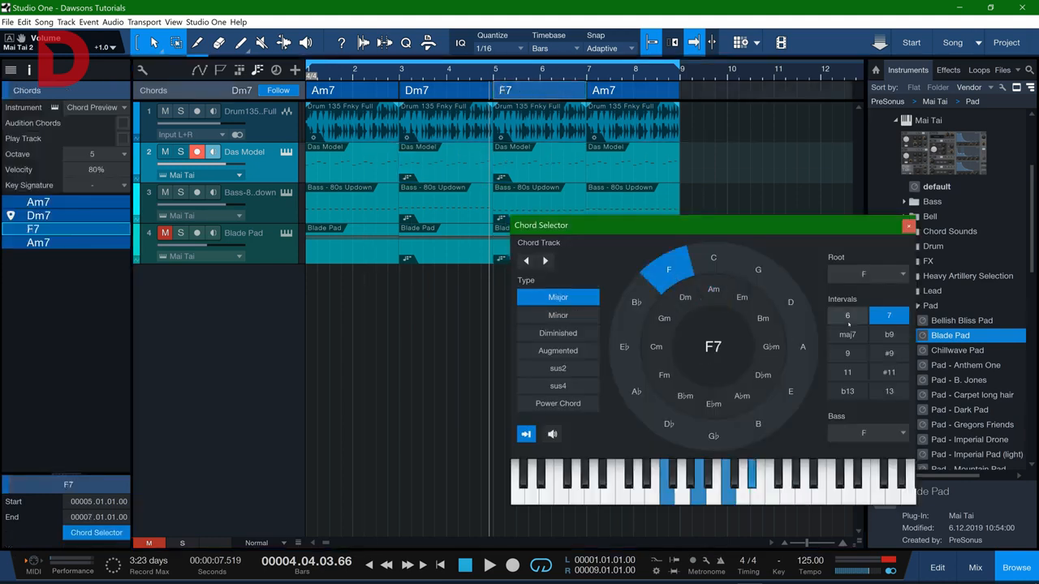
pyautogui.click(850, 334)
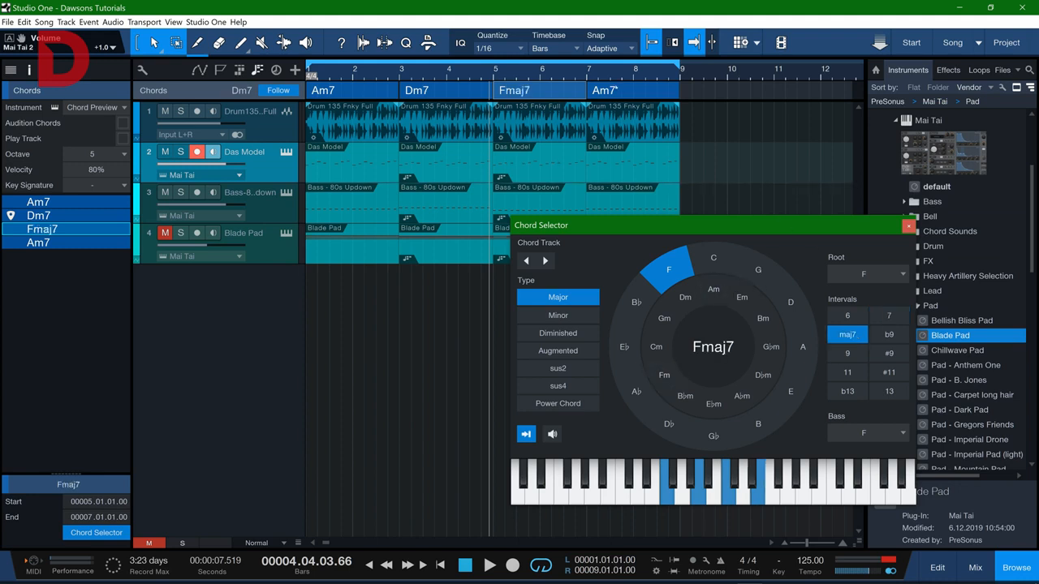
# Change the fourth chord on the chord track to G7sus4
pyautogui.click(618, 91)
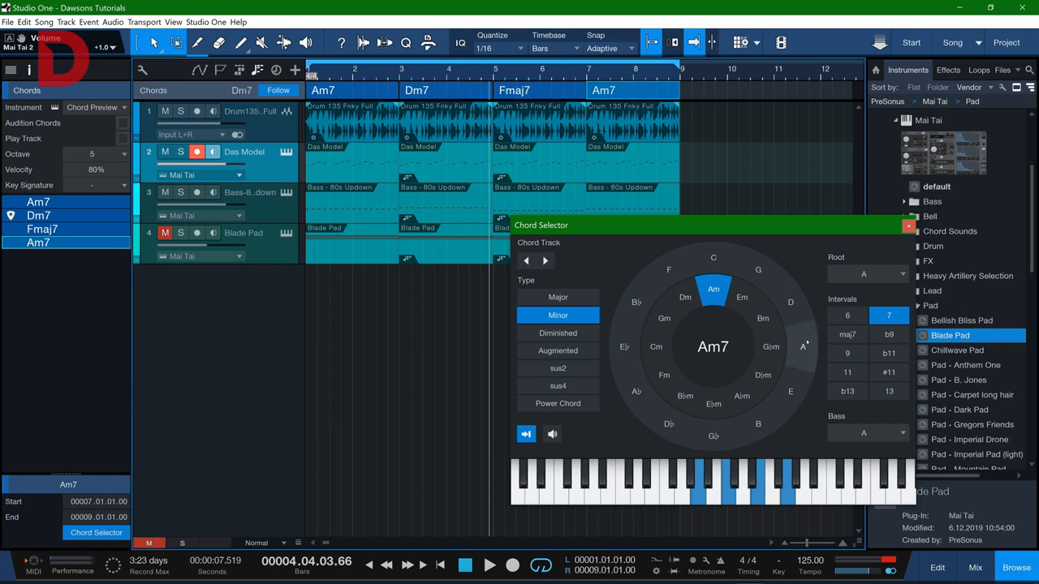
pyautogui.click(760, 261)
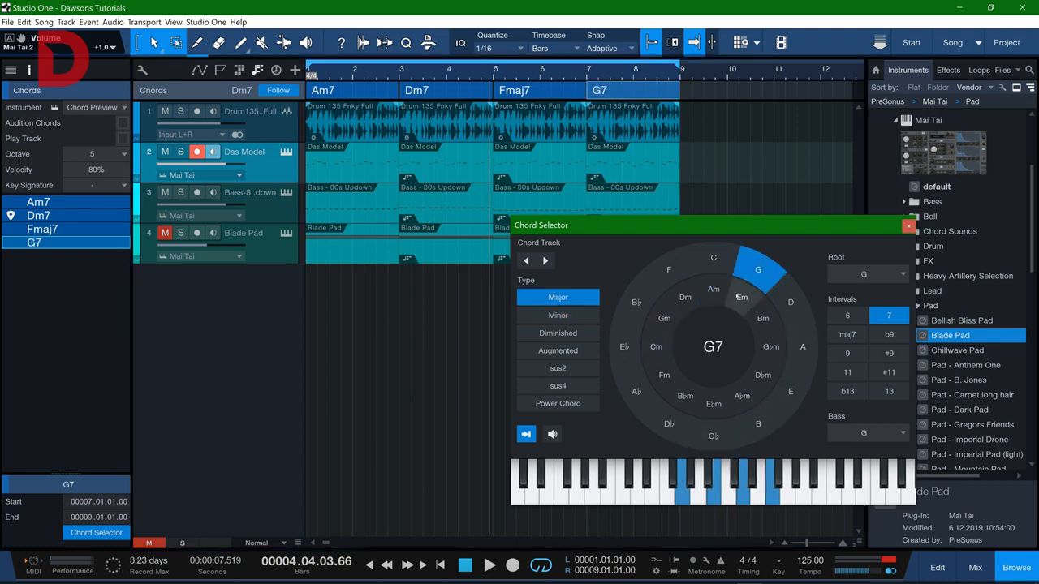
pyautogui.click(558, 386)
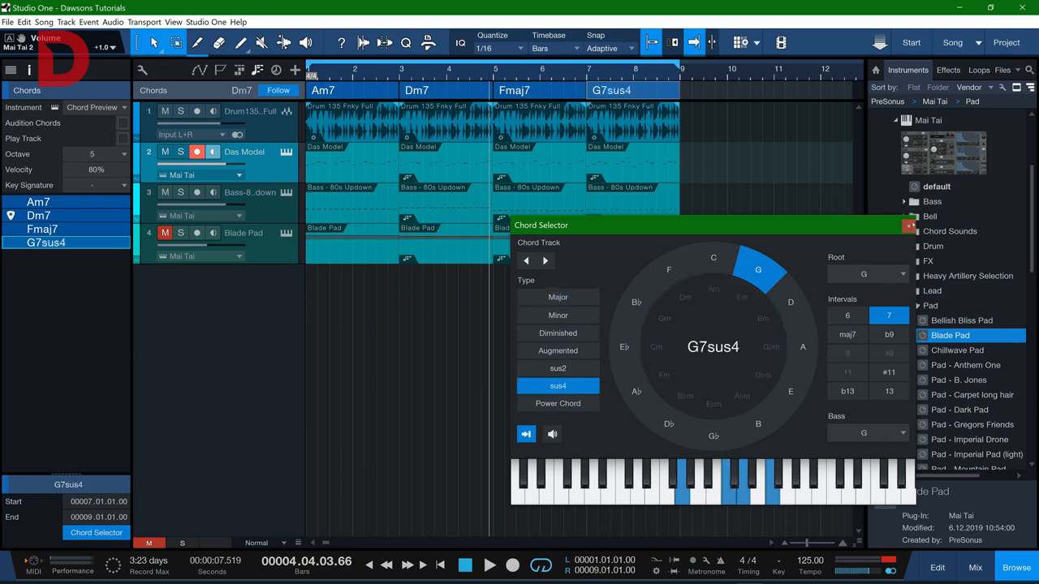
# Close the Chord Selector, select the Bass - 80s Updown track, and play the progression from the start
pyautogui.click(909, 226)
pyautogui.press('Home')
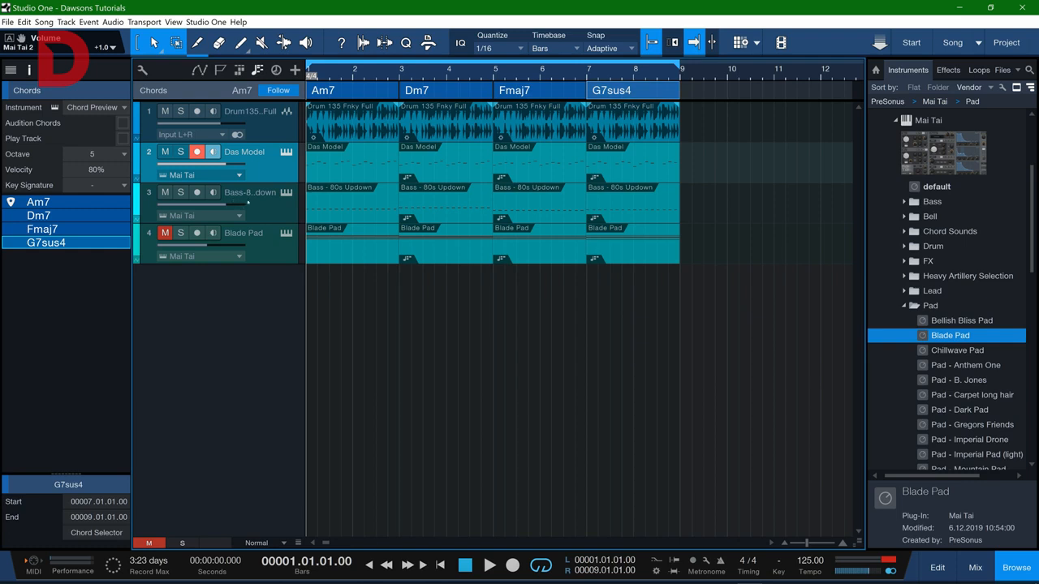
pyautogui.click(268, 214)
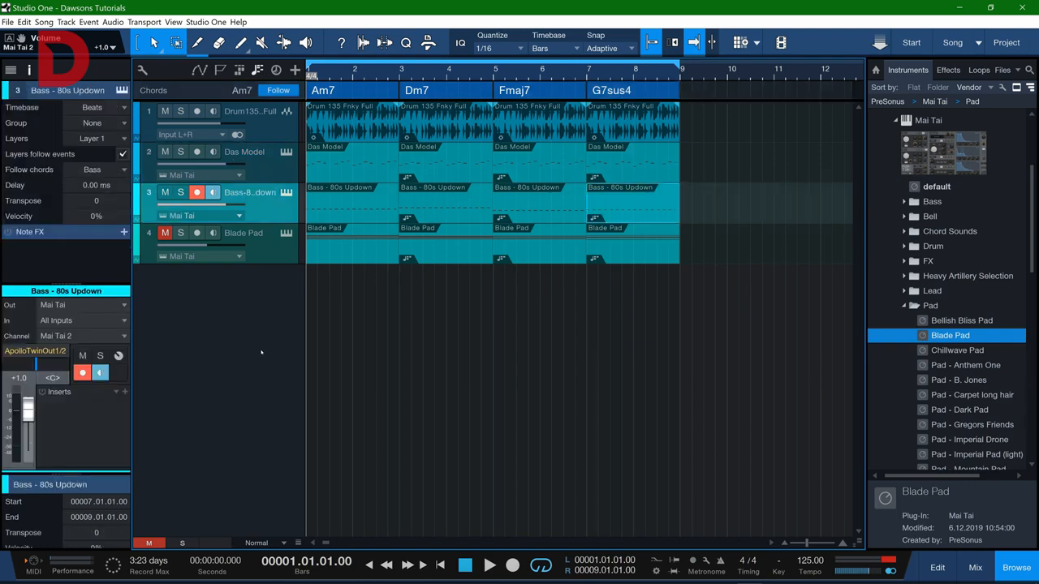
pyautogui.press('space')
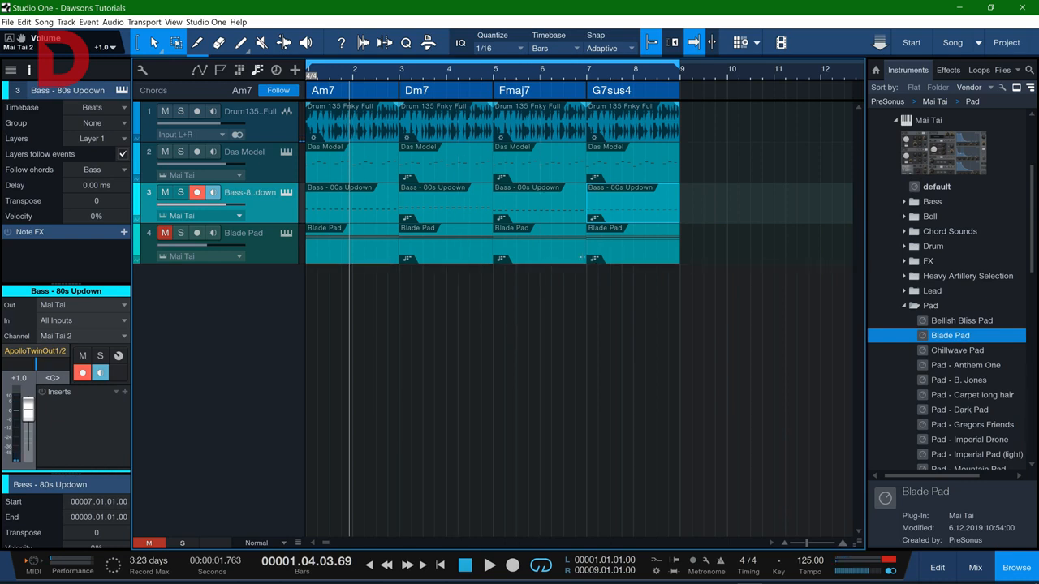
# Reopen the Chord Selector for the fourth chord and change its root to E, making it E7sus4
pyautogui.doubleClick(639, 93)
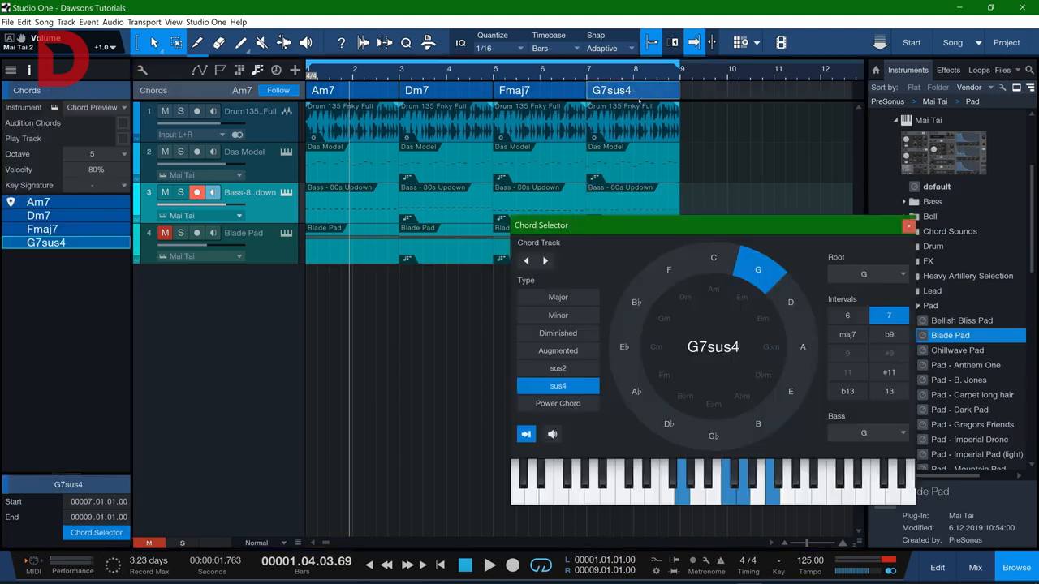
pyautogui.moveTo(692, 234); pyautogui.dragTo(549, 229)
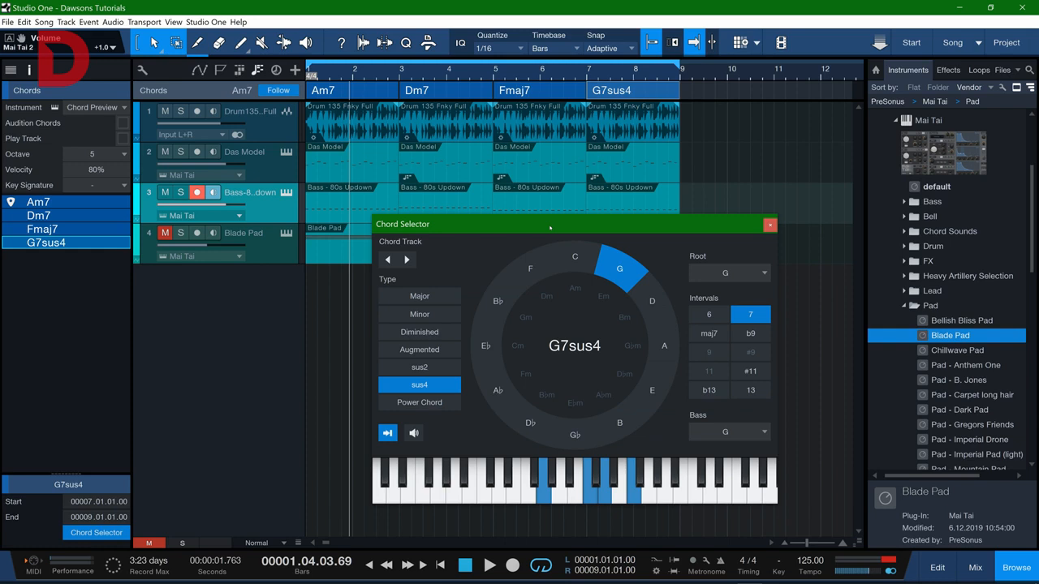
pyautogui.press('Escape')
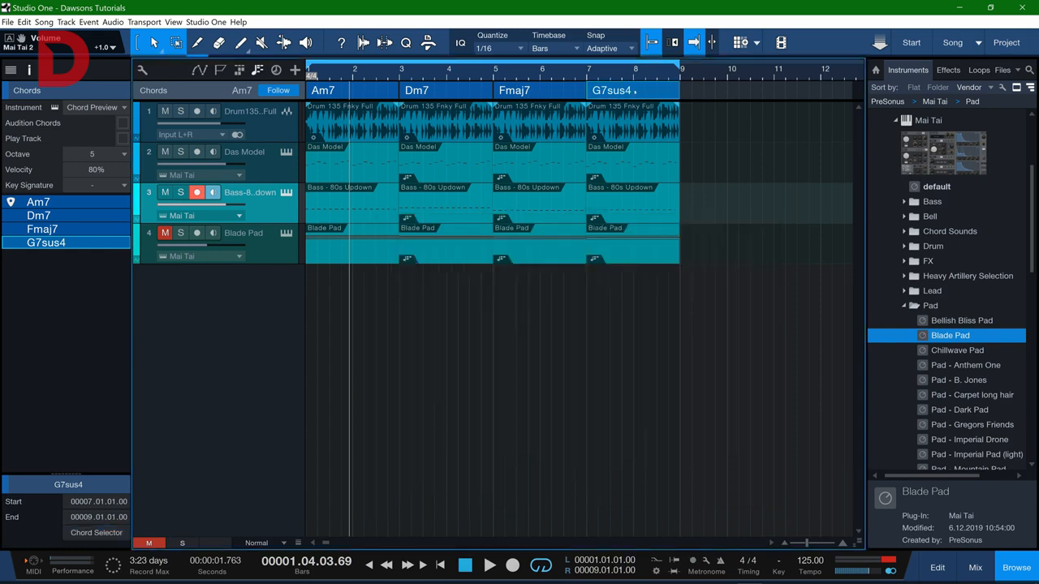
pyautogui.doubleClick(635, 92)
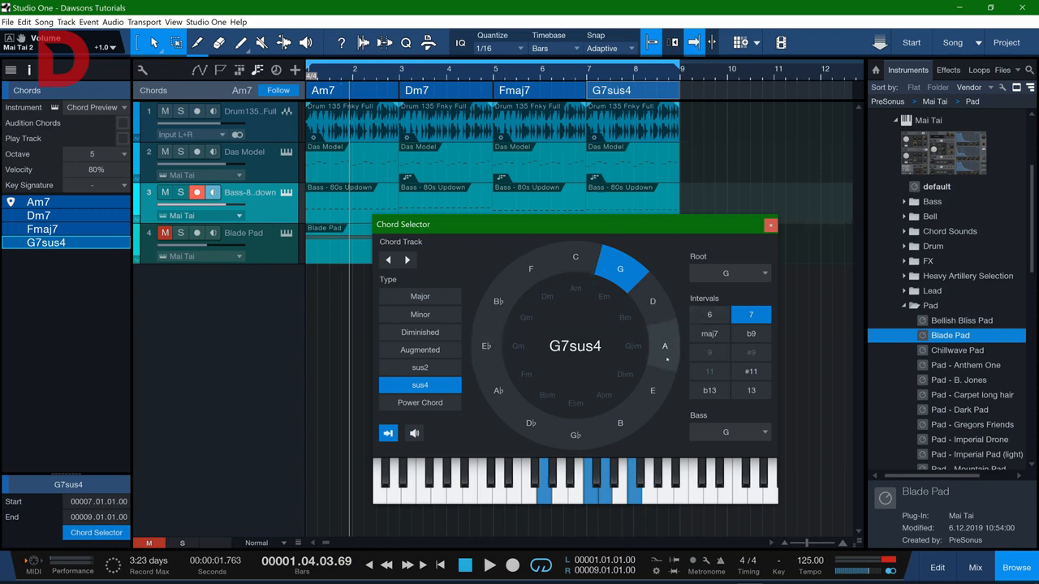
pyautogui.click(652, 392)
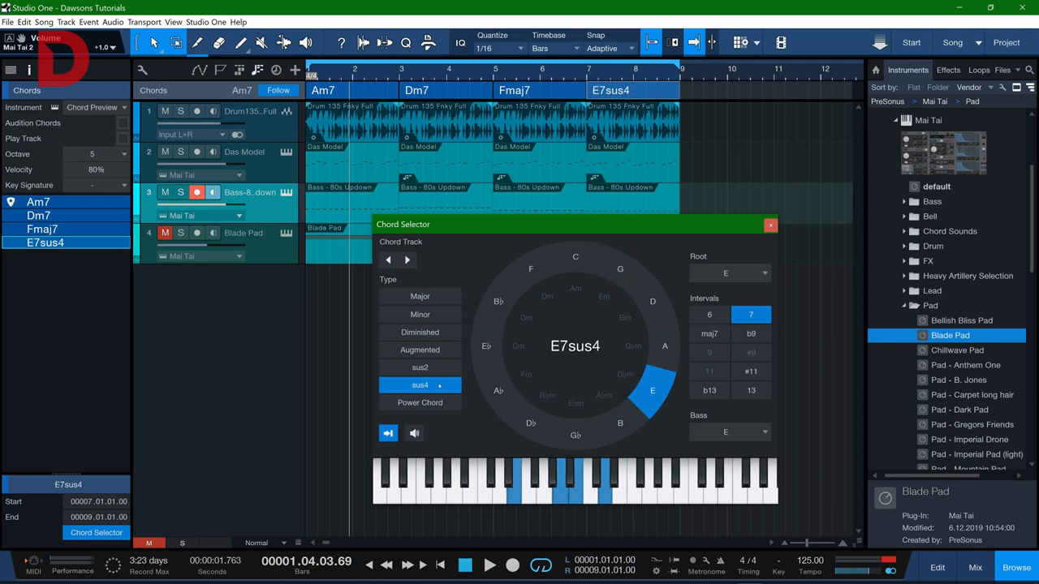
# Change the fourth chord to a major E7 b9, toggle chord auditioning on and off, and close the Chord Selector
pyautogui.click(419, 296)
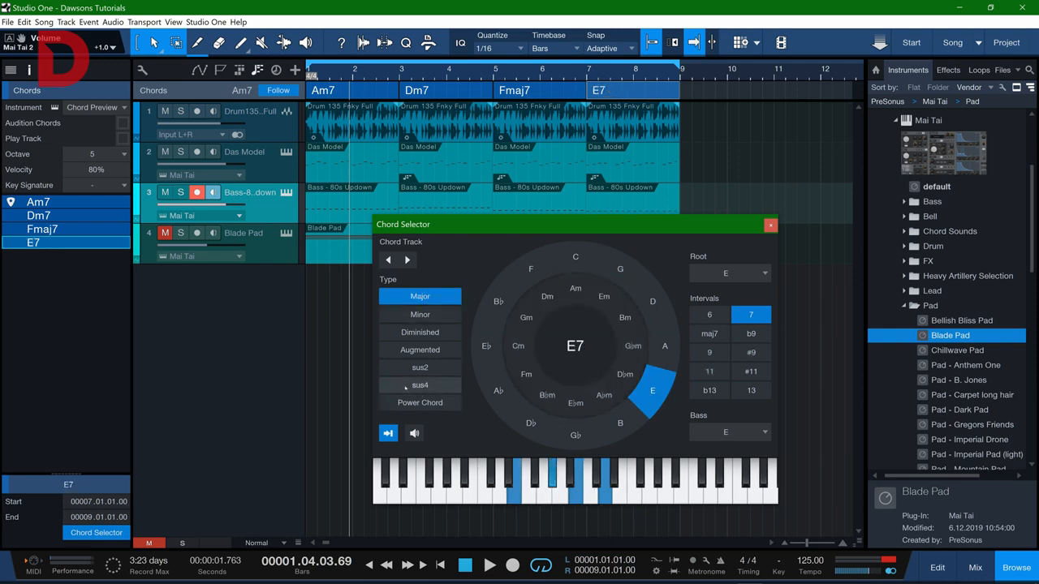
pyautogui.click(751, 333)
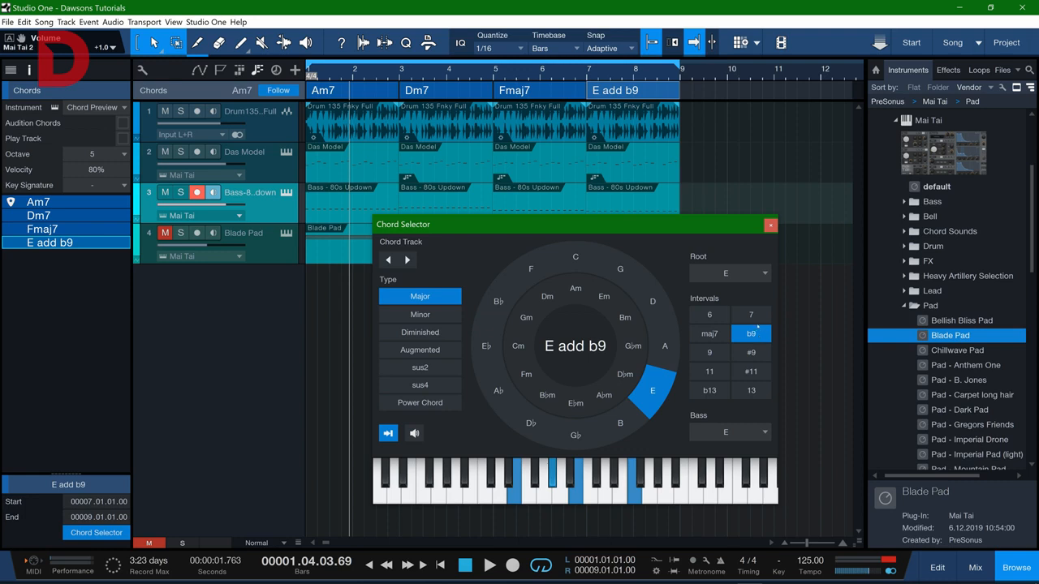
pyautogui.click(751, 315)
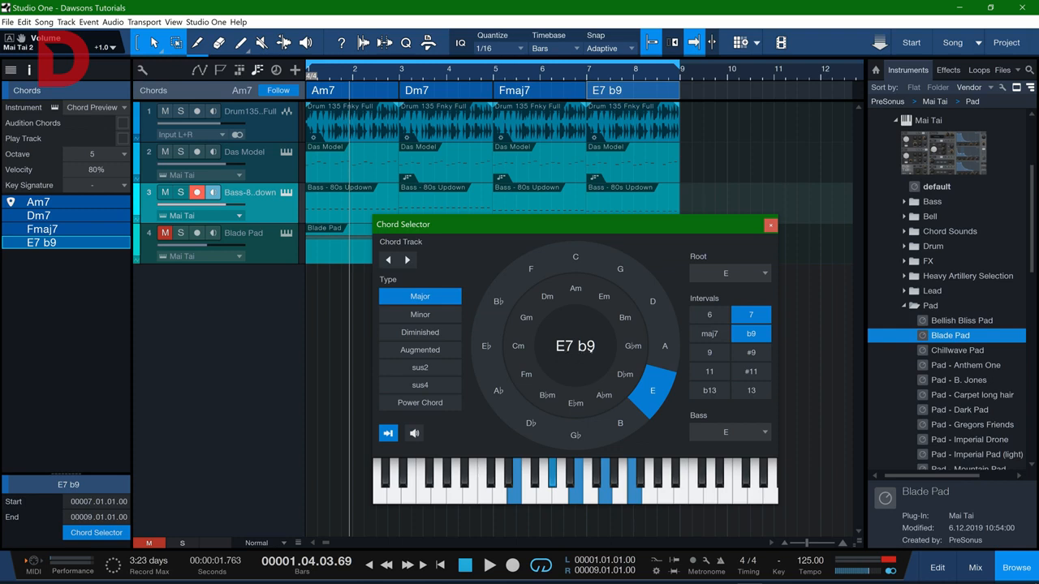
pyautogui.click(414, 434)
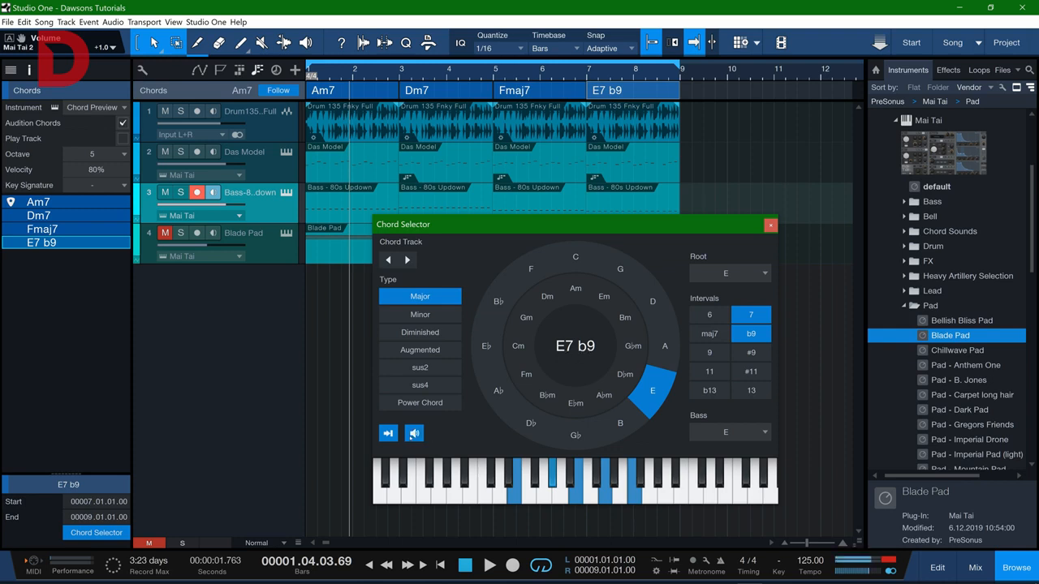
pyautogui.click(410, 434)
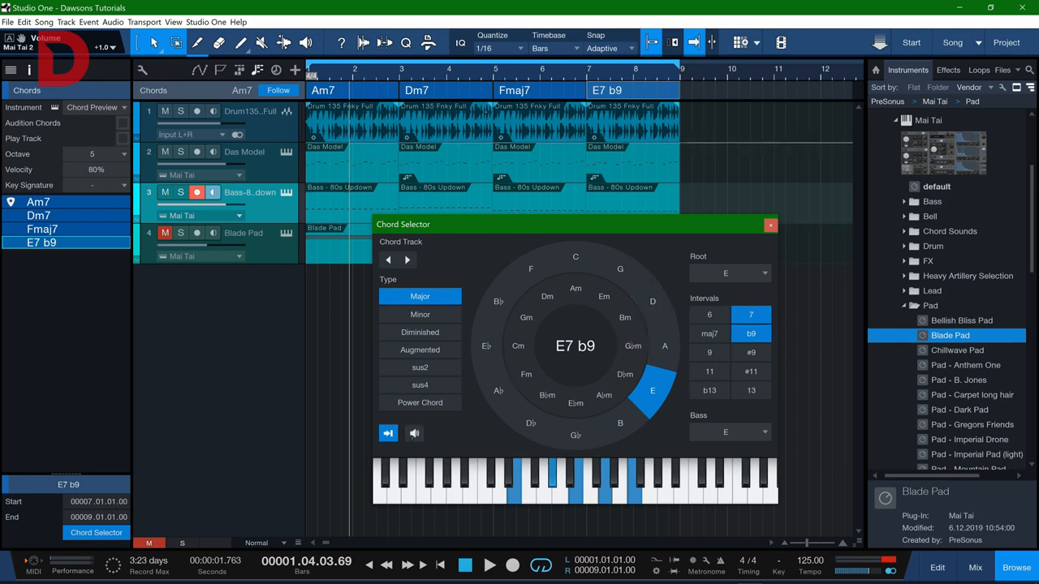
pyautogui.click(771, 224)
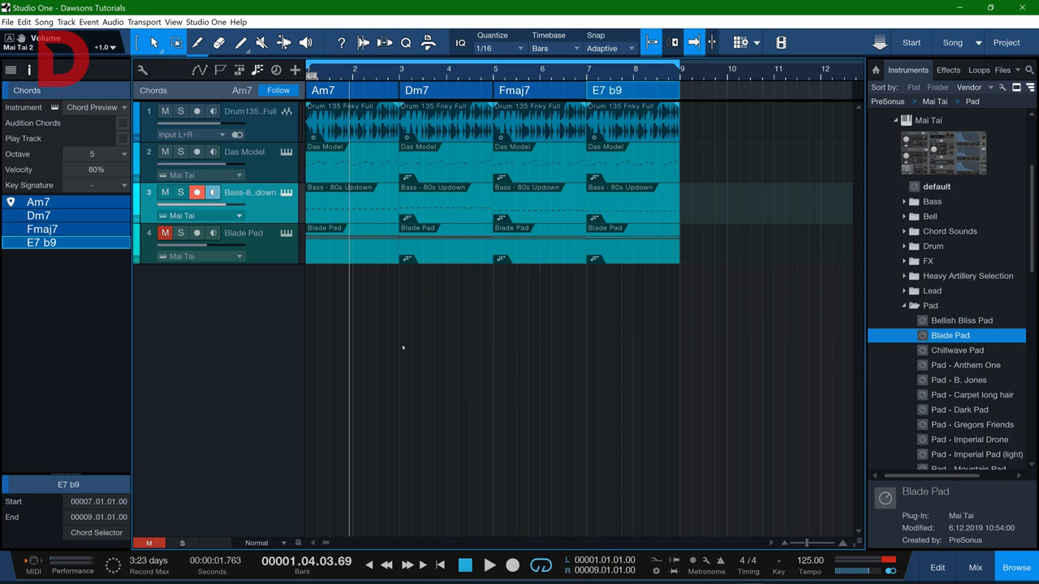
# Play the chord progression from the start of the song, then stop playback
pyautogui.press('Home')
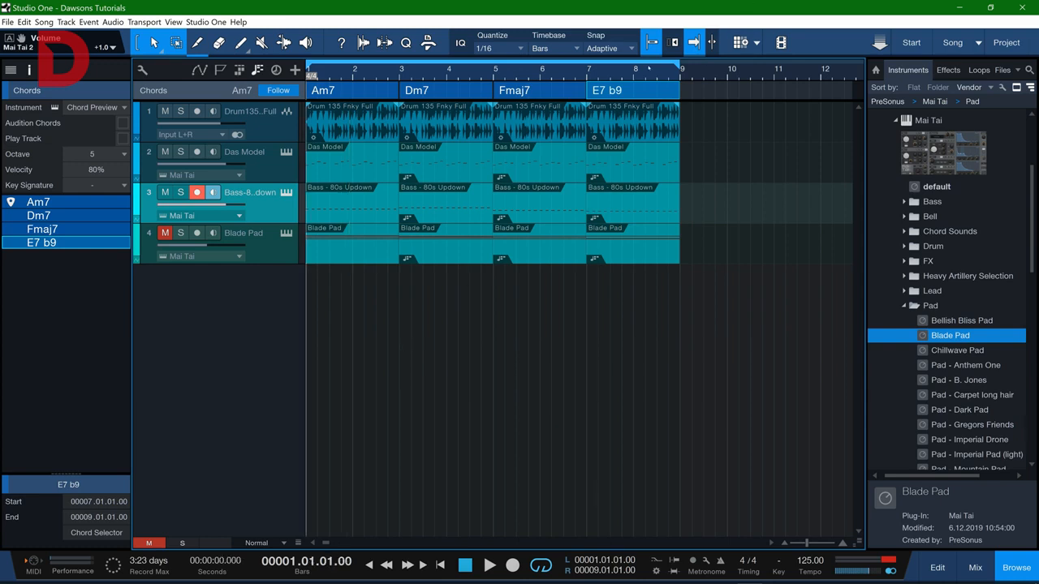
pyautogui.press('space')
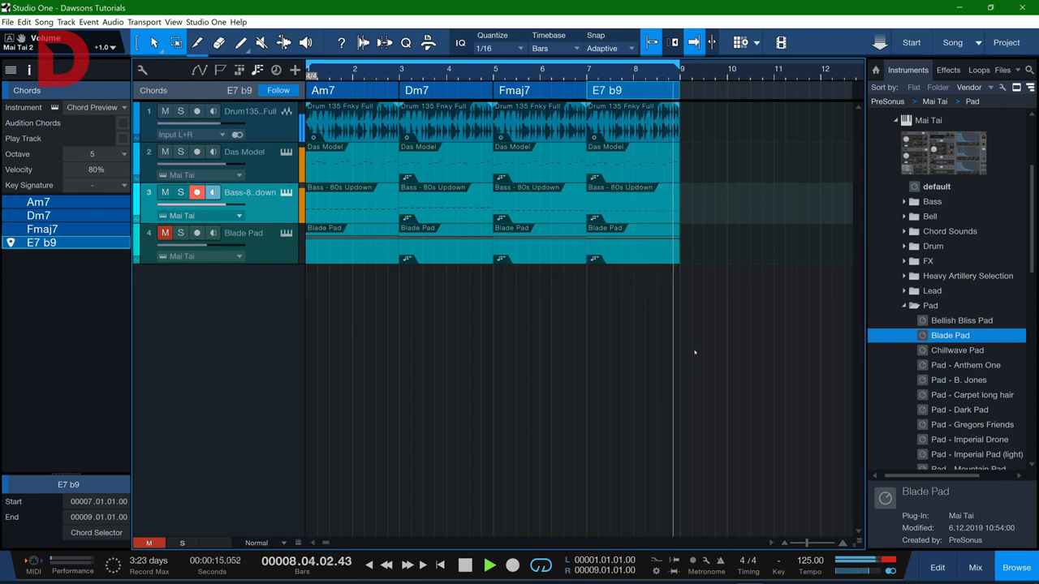
pyautogui.press('space')
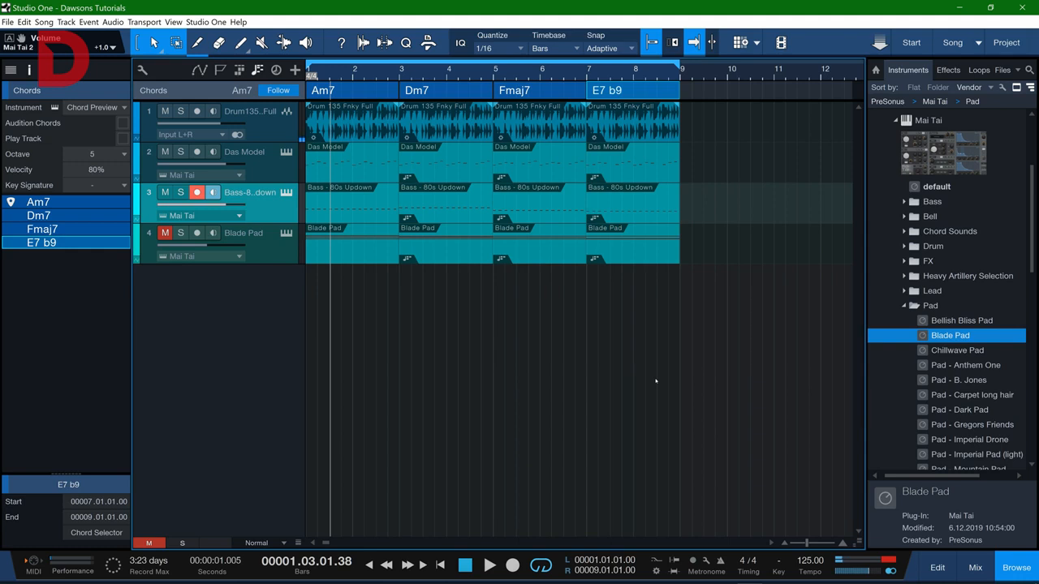
# Change the second chord on the chord track to A♭7 add #11 and play the progression from the start
pyautogui.click(440, 93)
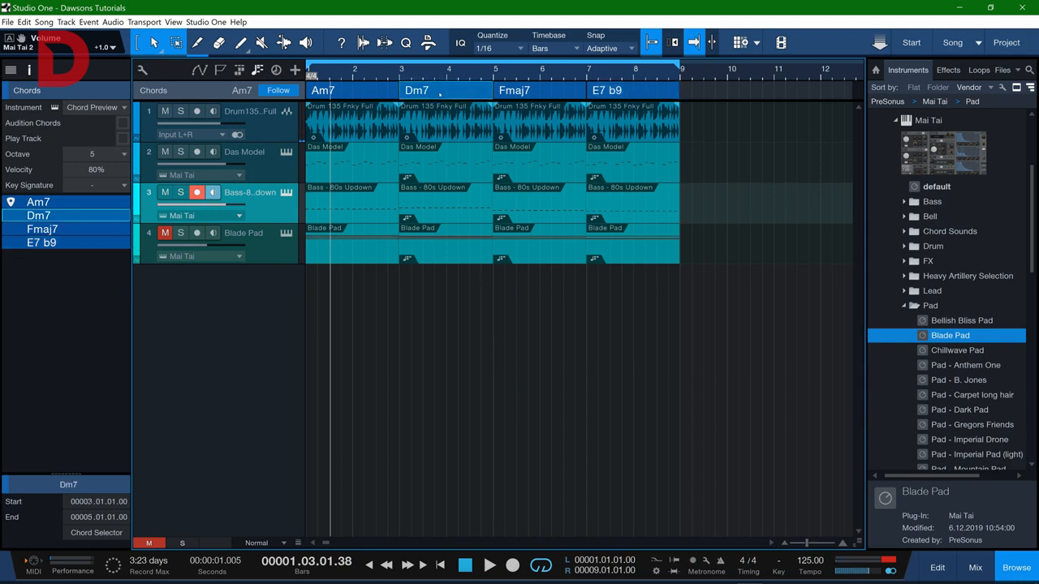
pyautogui.doubleClick(440, 93)
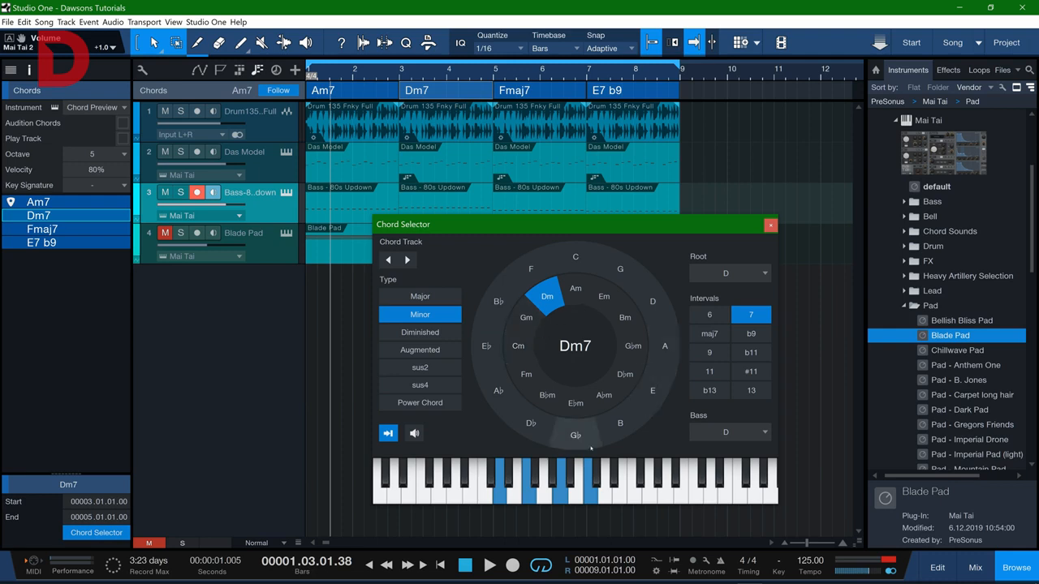
pyautogui.click(491, 397)
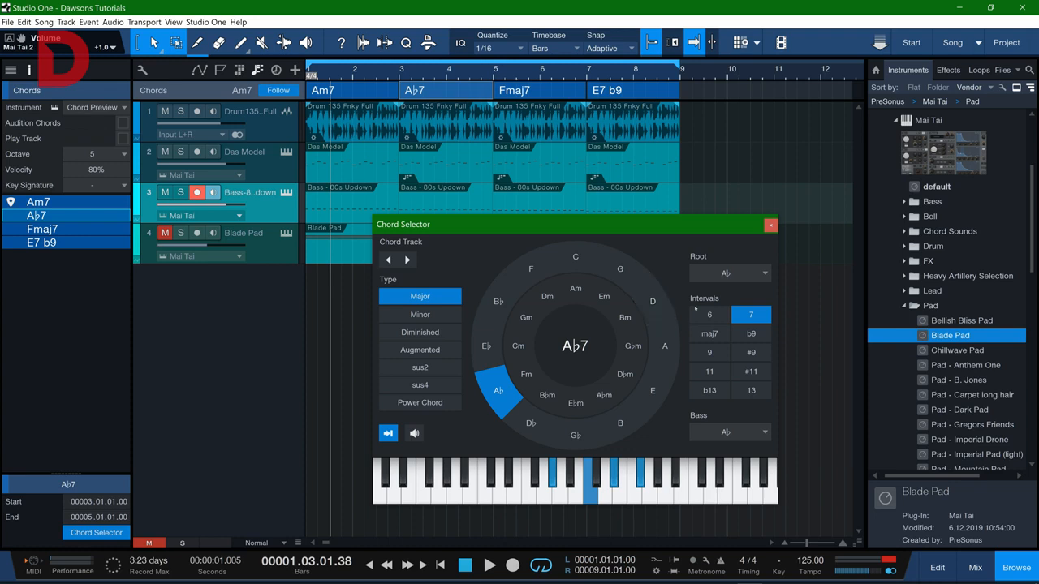
pyautogui.click(752, 371)
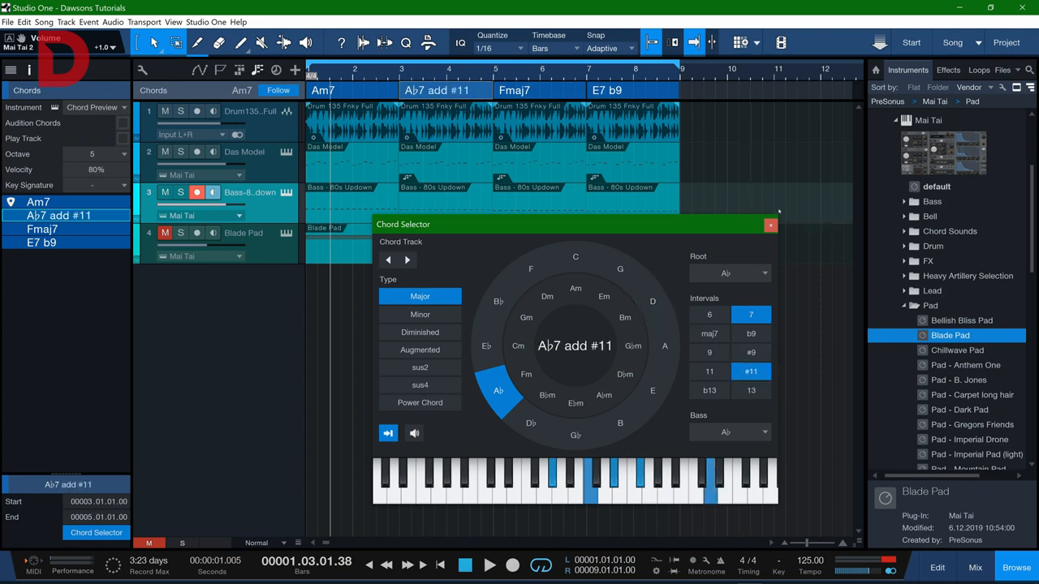
pyautogui.click(770, 225)
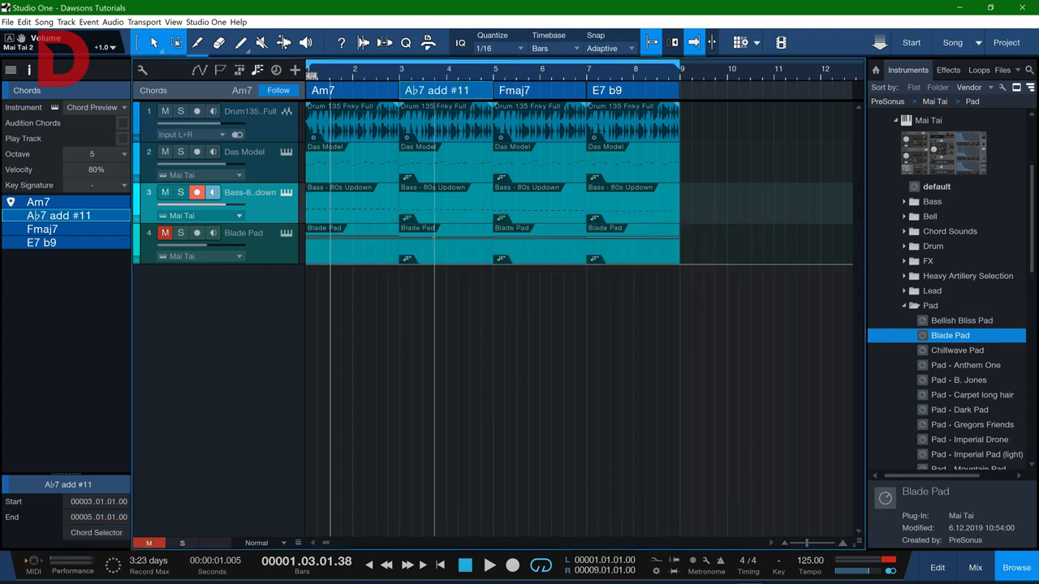
pyautogui.press(',')
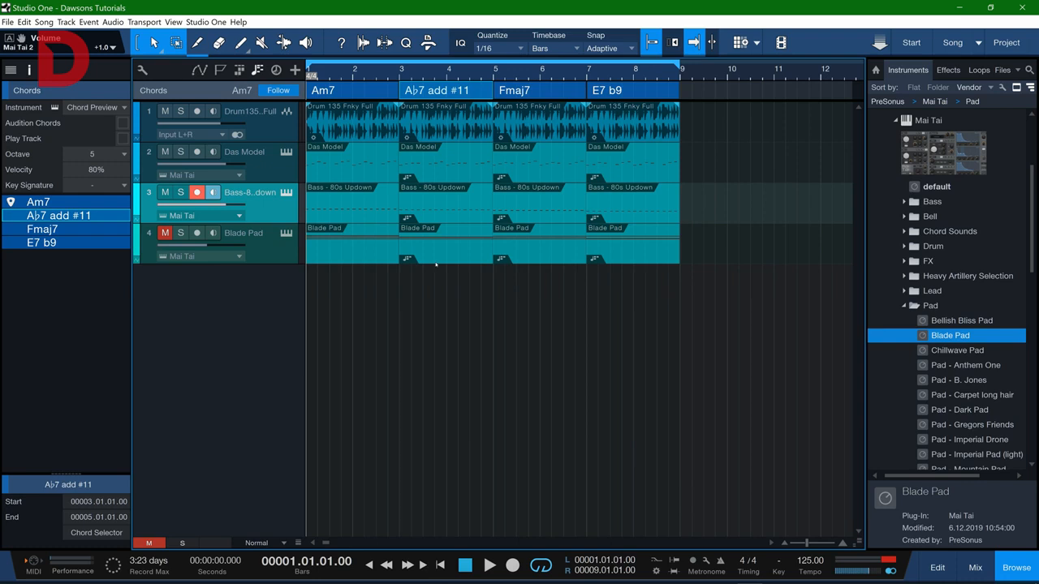
pyautogui.press('space')
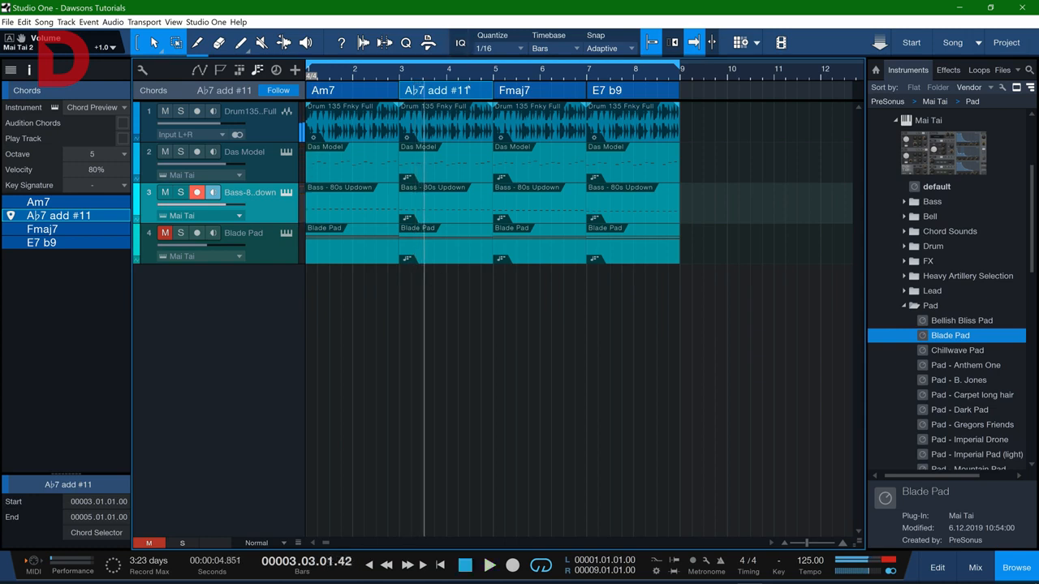
# Change the third chord on the chord track to G7 add 13 and close the Chord Selector
pyautogui.click(527, 95)
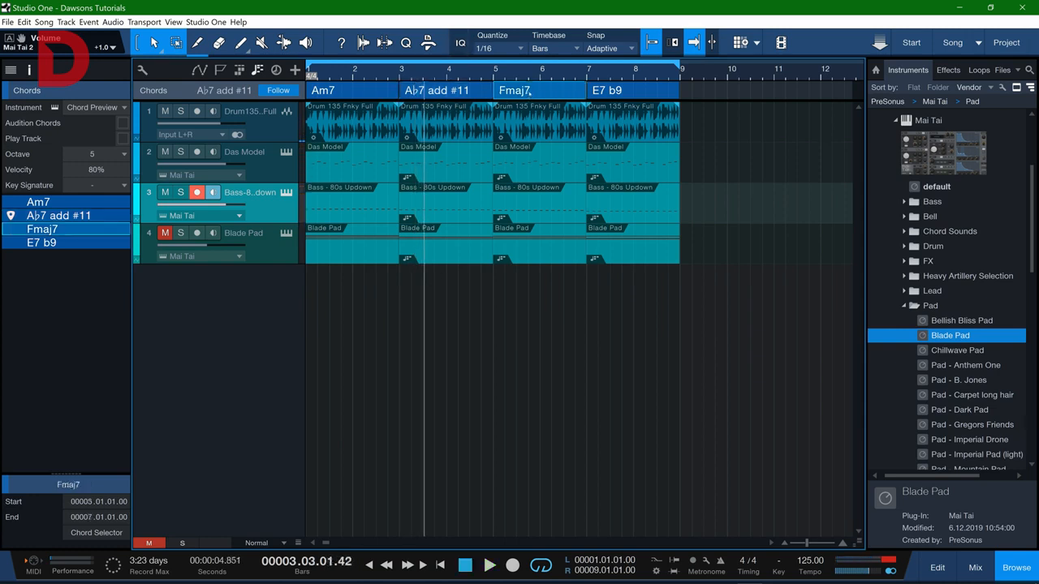
pyautogui.doubleClick(528, 91)
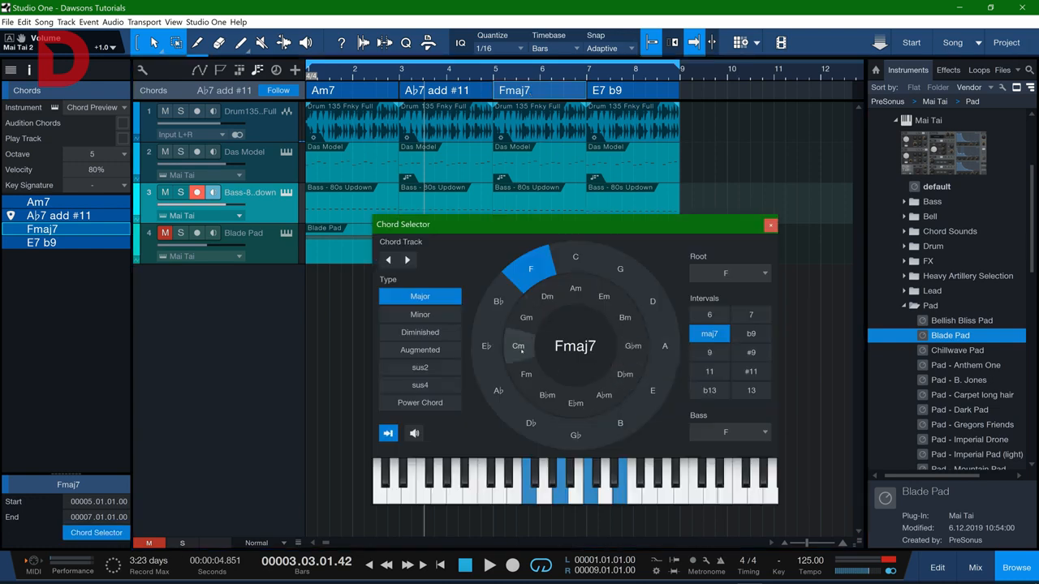
pyautogui.click(620, 269)
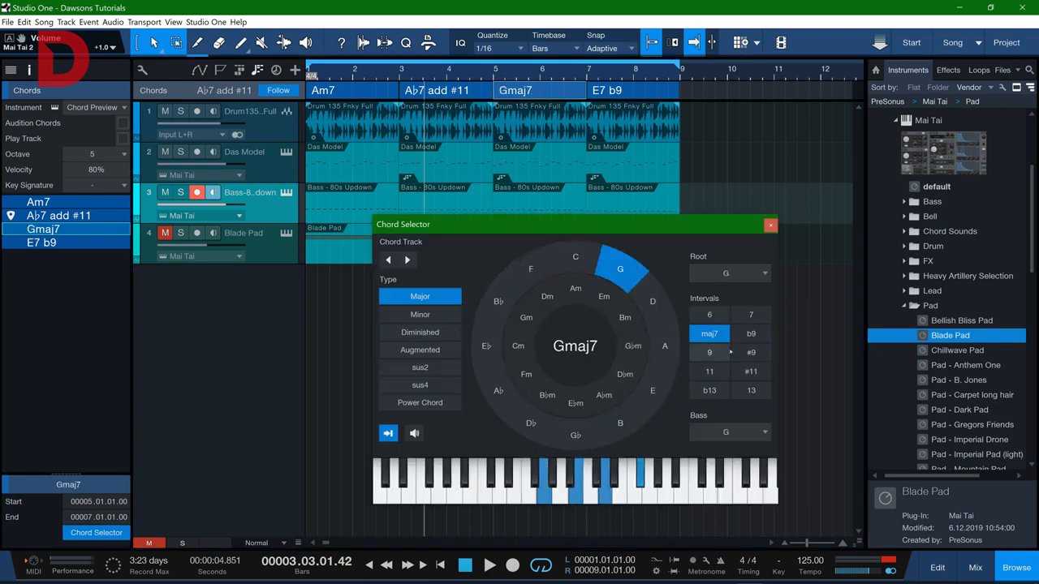
pyautogui.click(751, 390)
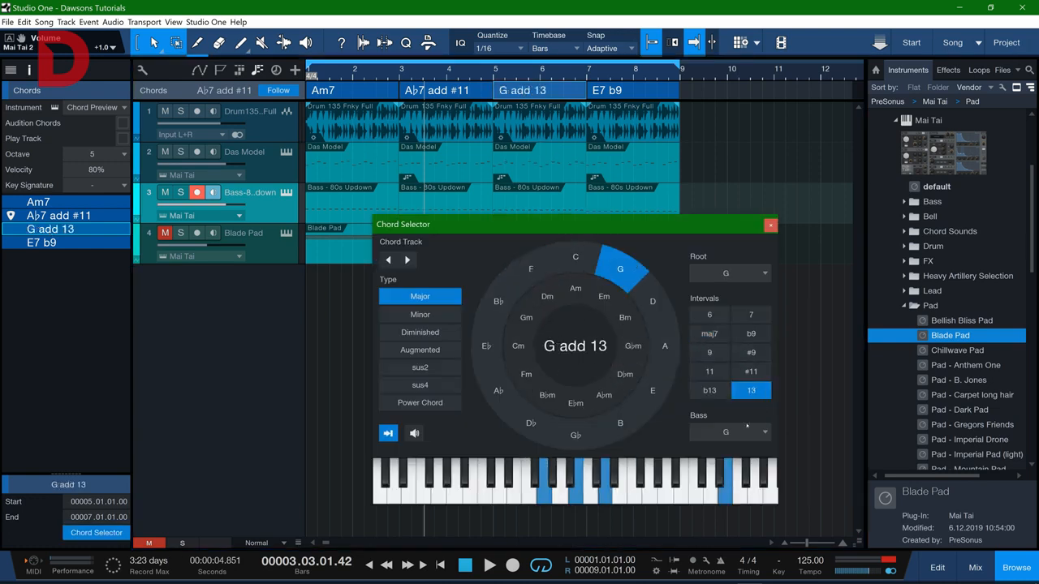
pyautogui.click(747, 316)
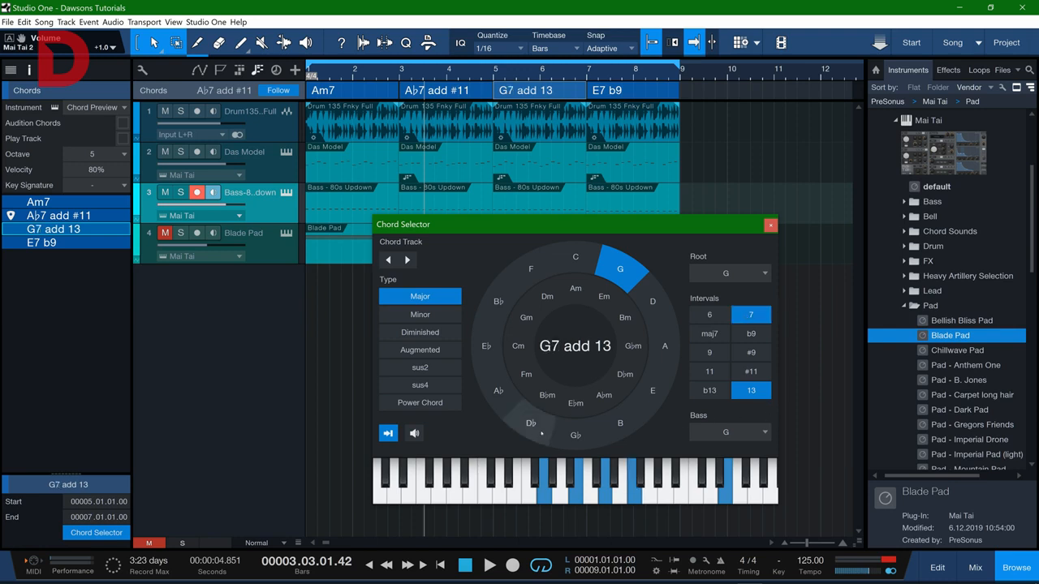
pyautogui.click(771, 225)
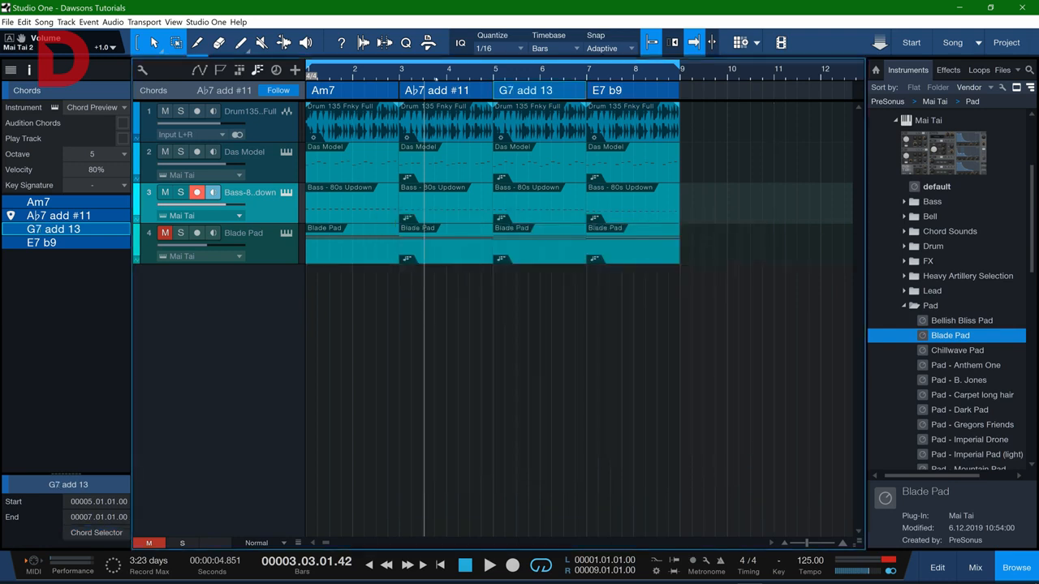
# Unmute the Blade Pad track and lower its volume to -13.4 while playing the progression from the start
pyautogui.press(',')
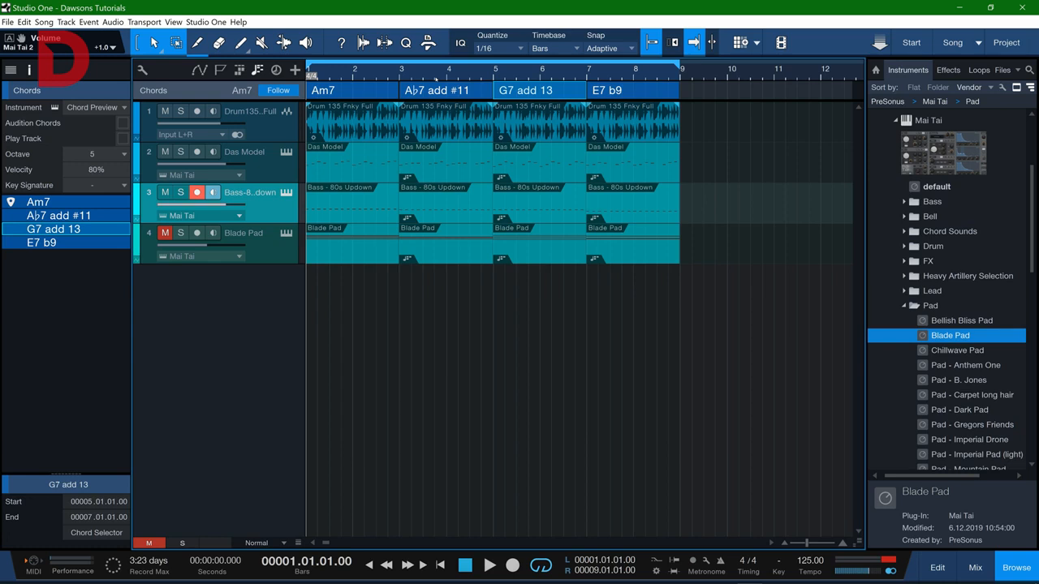
pyautogui.press('space')
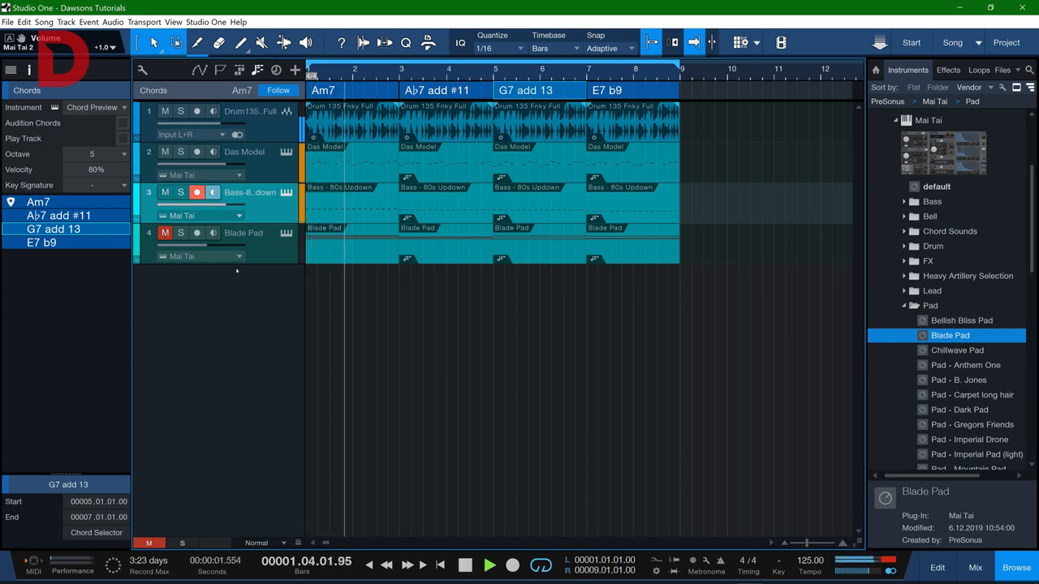
pyautogui.press('space')
pyautogui.click(166, 232)
pyautogui.press(',')
pyautogui.press('space')
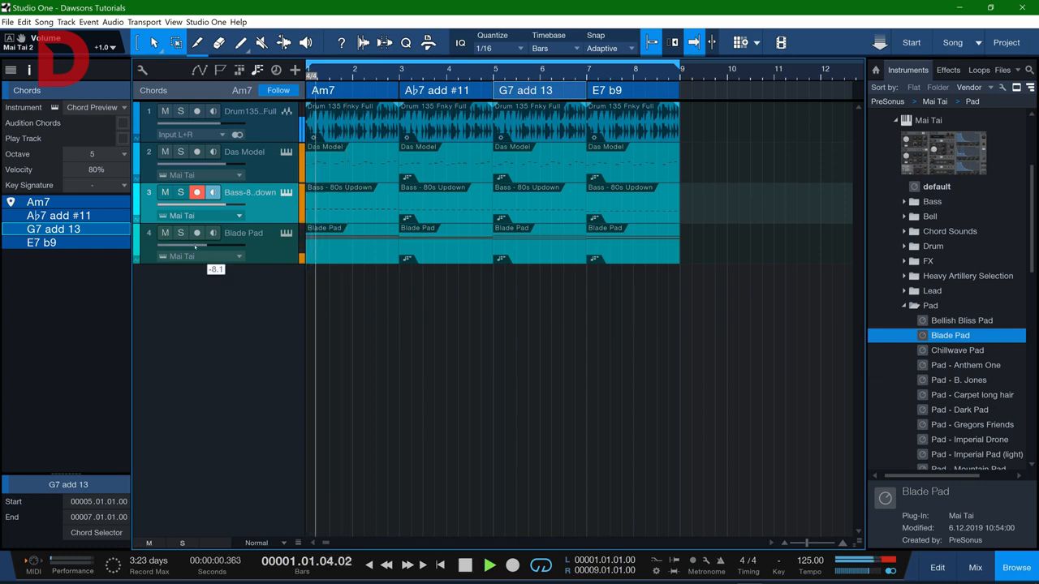
pyautogui.moveTo(205, 245); pyautogui.dragTo(198, 246)
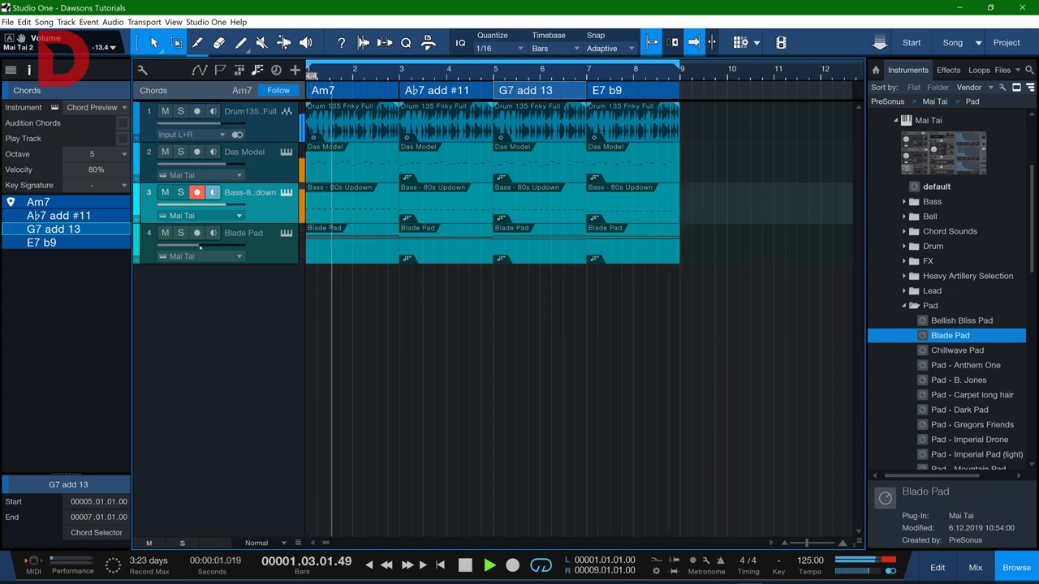
# Select the first Blade Pad clip, stop playback, and set the Blade Pad track's Follow chords mode to Parallel
pyautogui.click(348, 257)
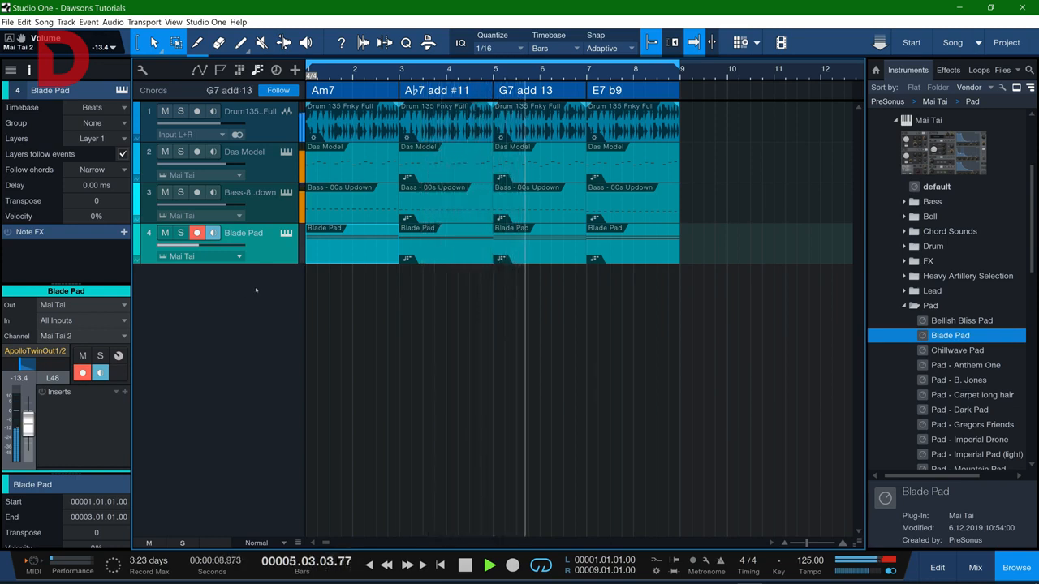
pyautogui.press('space')
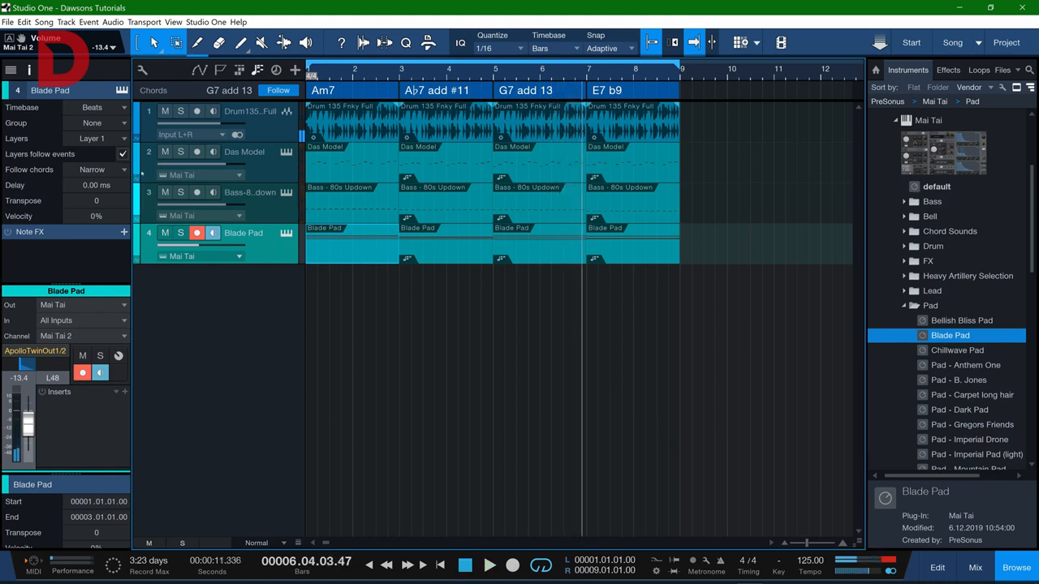
pyautogui.click(97, 170)
pyautogui.click(101, 183)
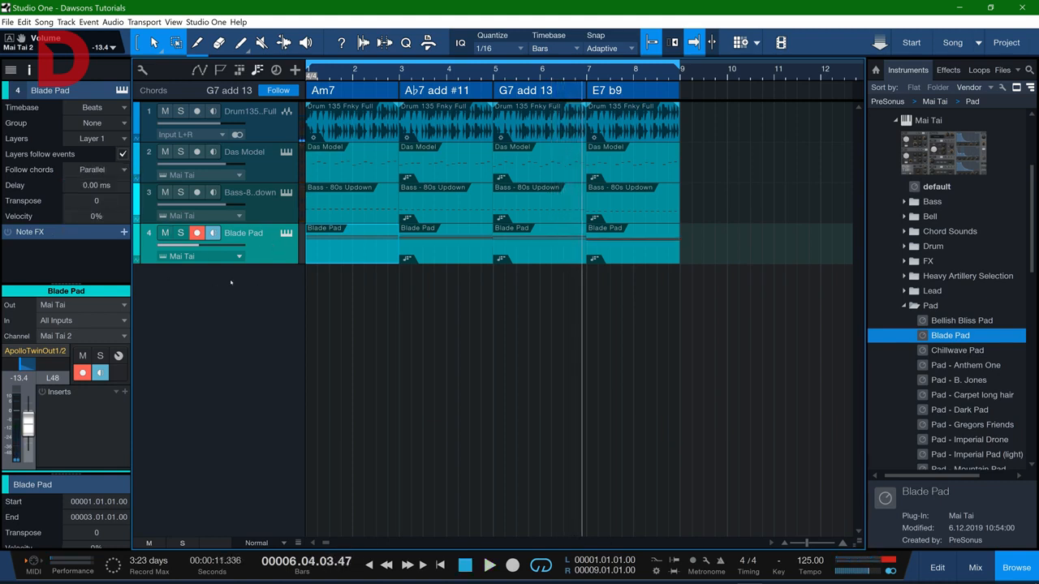
# Open the Chord Selector from the second chord, reposition it below the tracks, and play the progression with the third chord selected
pyautogui.doubleClick(438, 90)
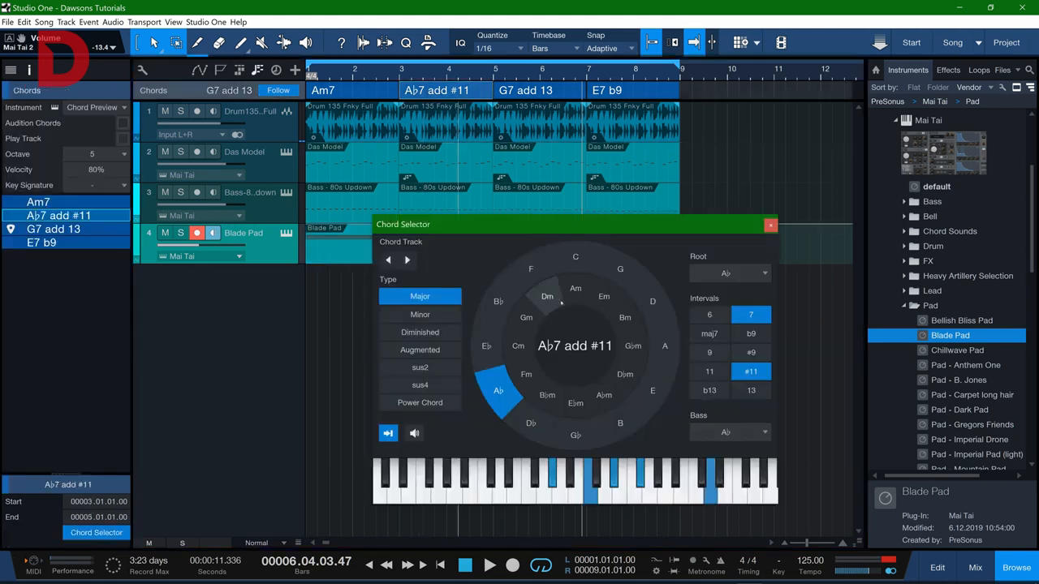
pyautogui.moveTo(512, 228); pyautogui.dragTo(560, 211)
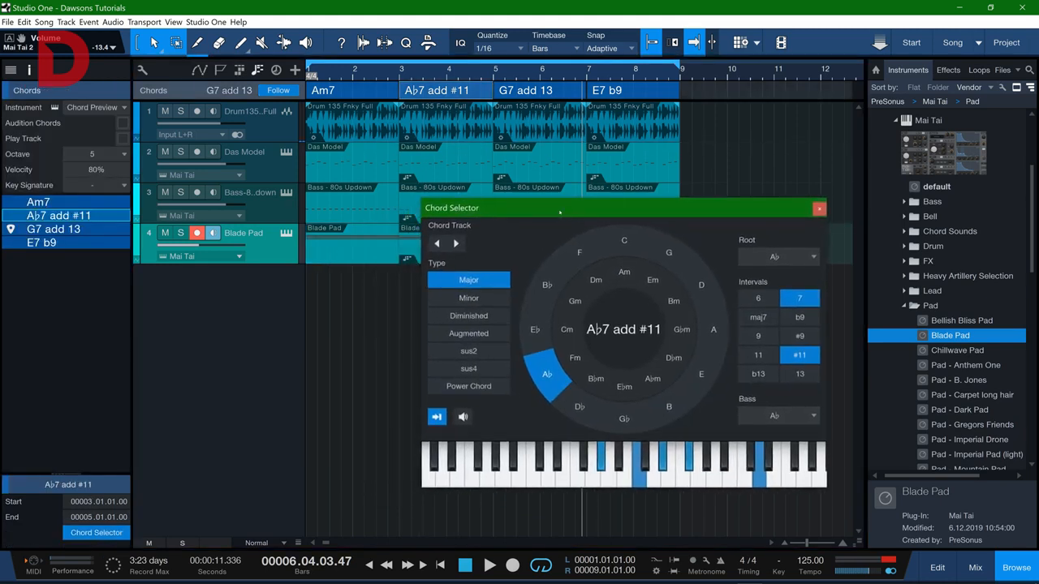
pyautogui.moveTo(561, 212); pyautogui.dragTo(505, 292)
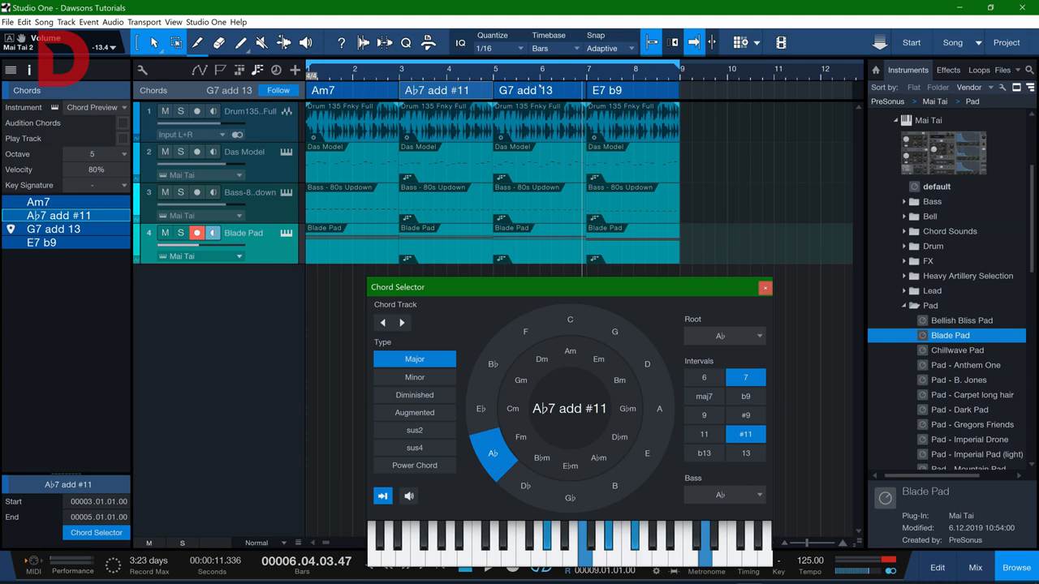
pyautogui.moveTo(582, 90)
pyautogui.mouseDown()
pyautogui.moveTo(541, 90)
pyautogui.moveTo(586, 90)
pyautogui.mouseUp()
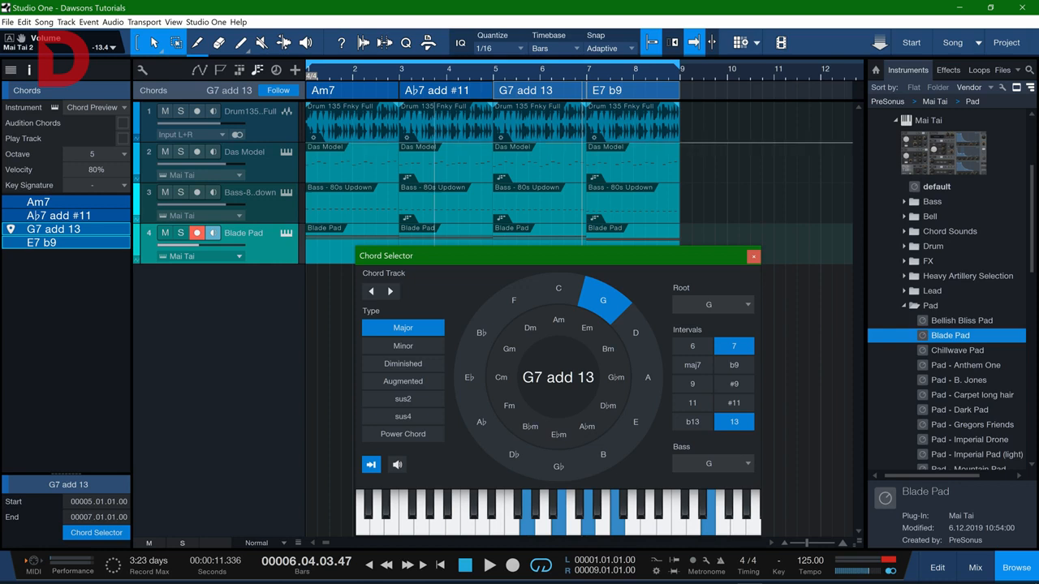
pyautogui.moveTo(527, 259); pyautogui.dragTo(512, 240)
pyautogui.press('space')
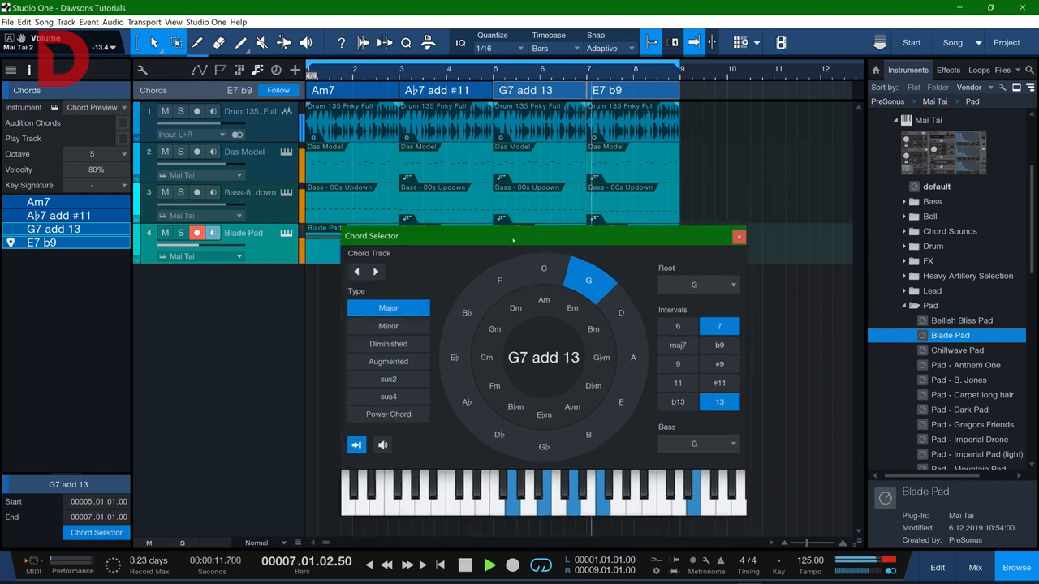
pyautogui.moveTo(514, 240); pyautogui.dragTo(540, 272)
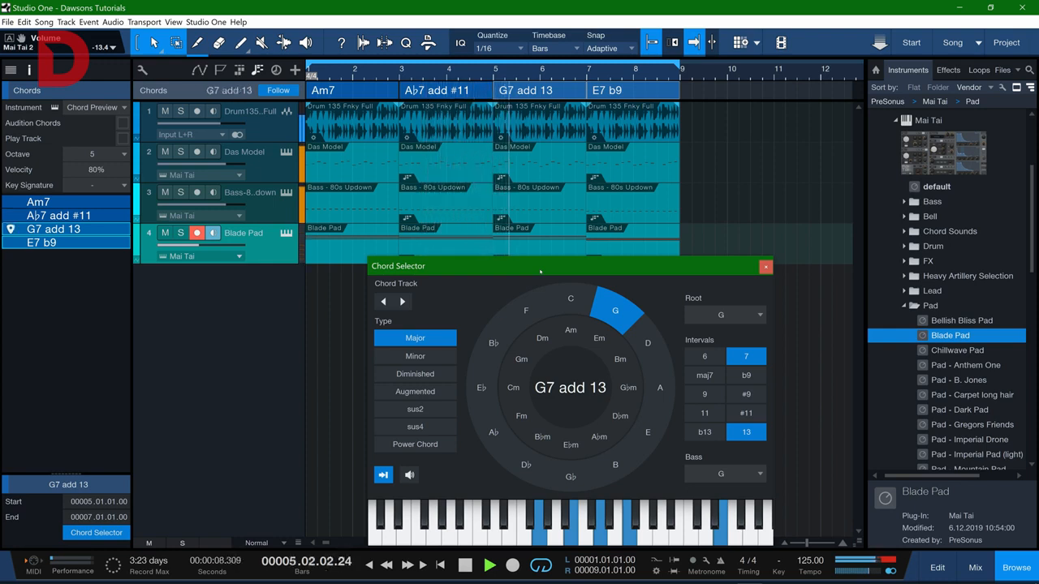
# Close the Chord Selector, then select and delete all clips on the four tracks
pyautogui.moveTo(541, 272); pyautogui.dragTo(512, 266)
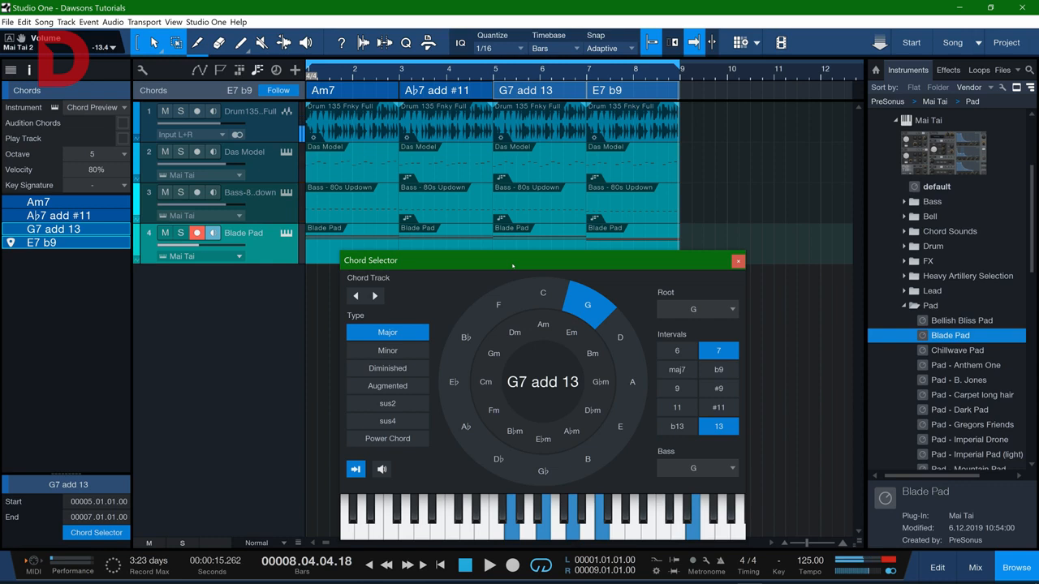
pyautogui.moveTo(512, 266); pyautogui.dragTo(530, 194)
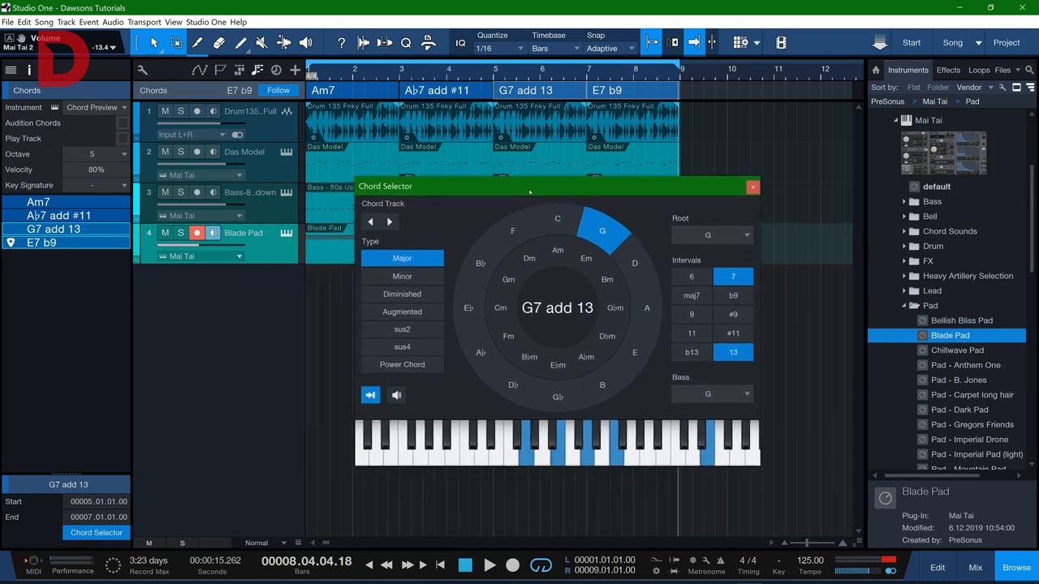
pyautogui.click(904, 305)
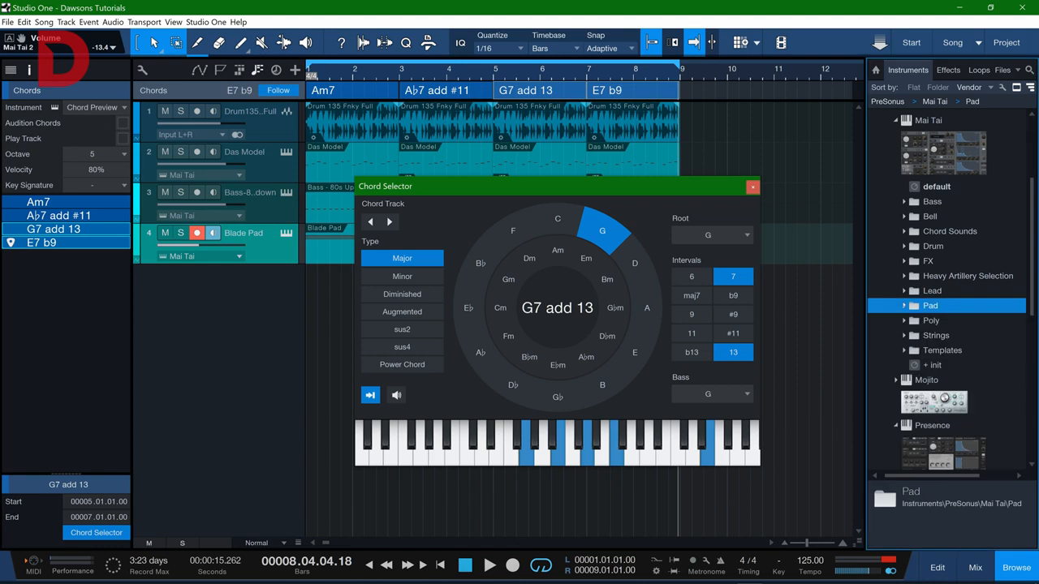
pyautogui.click(753, 187)
pyautogui.moveTo(703, 300); pyautogui.dragTo(306, 120)
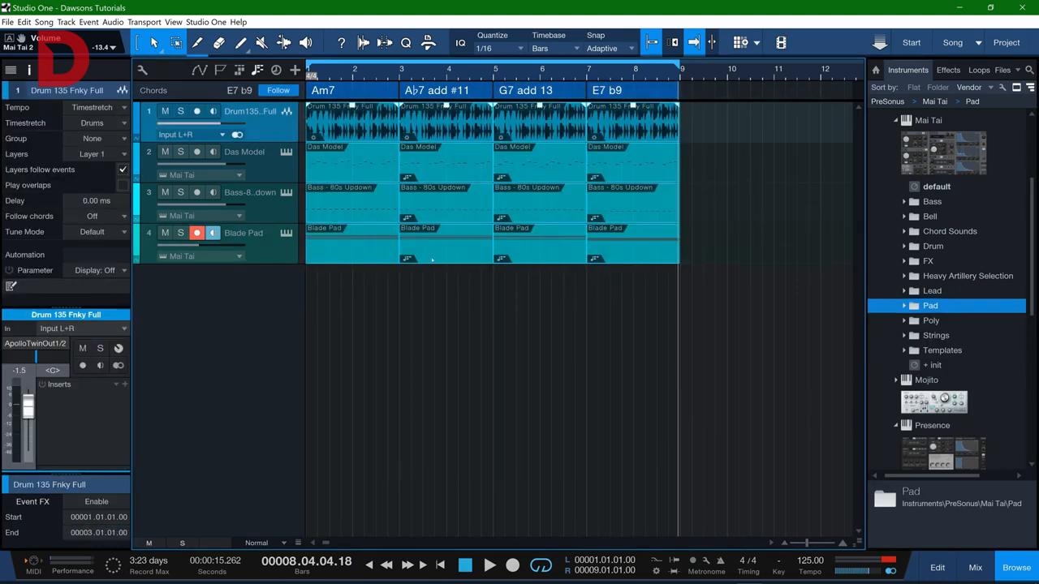
pyautogui.press('Delete')
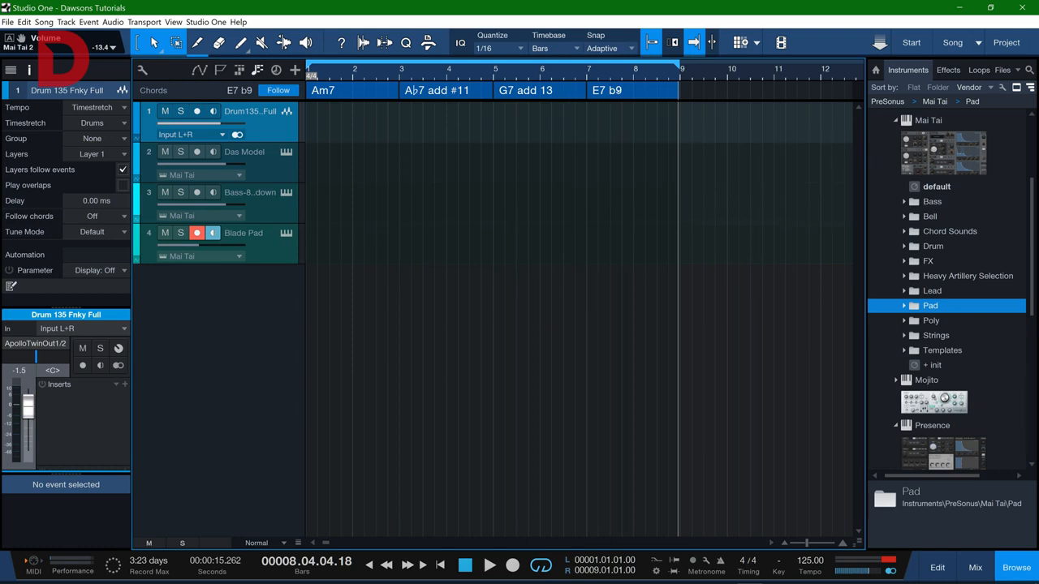
# Select all four chords on the chord track and delete them
pyautogui.click(601, 90)
pyautogui.hotkey('shift', 'Left')
pyautogui.hotkey('shift', 'Left')
pyautogui.hotkey('shift', 'Left')
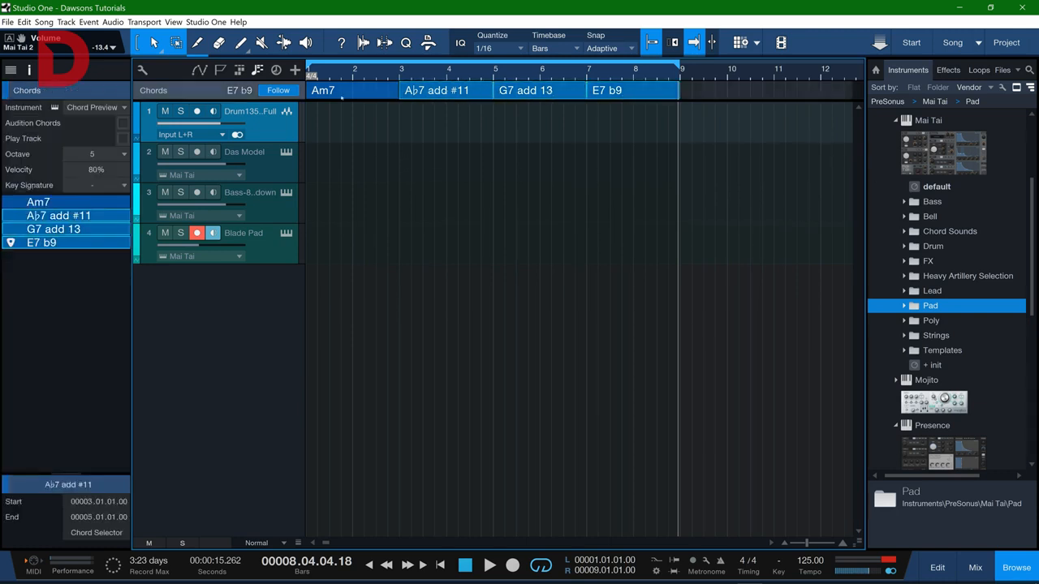
pyautogui.press('Delete')
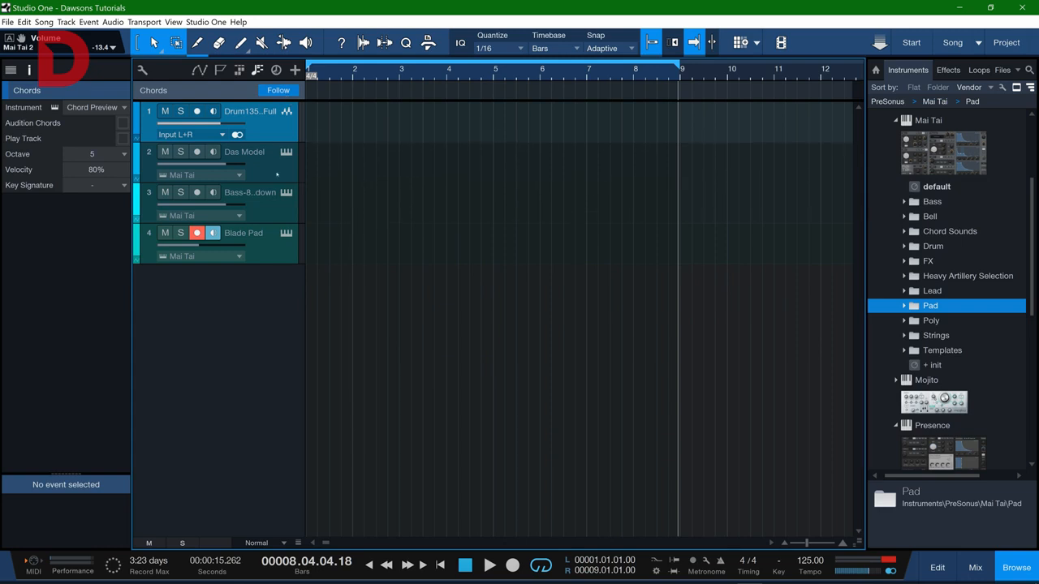
pyautogui.click(284, 91)
# Collapse the Sample Magic loops and open the loop folder under PreSonus Keyboard in the loop library
pyautogui.click(979, 70)
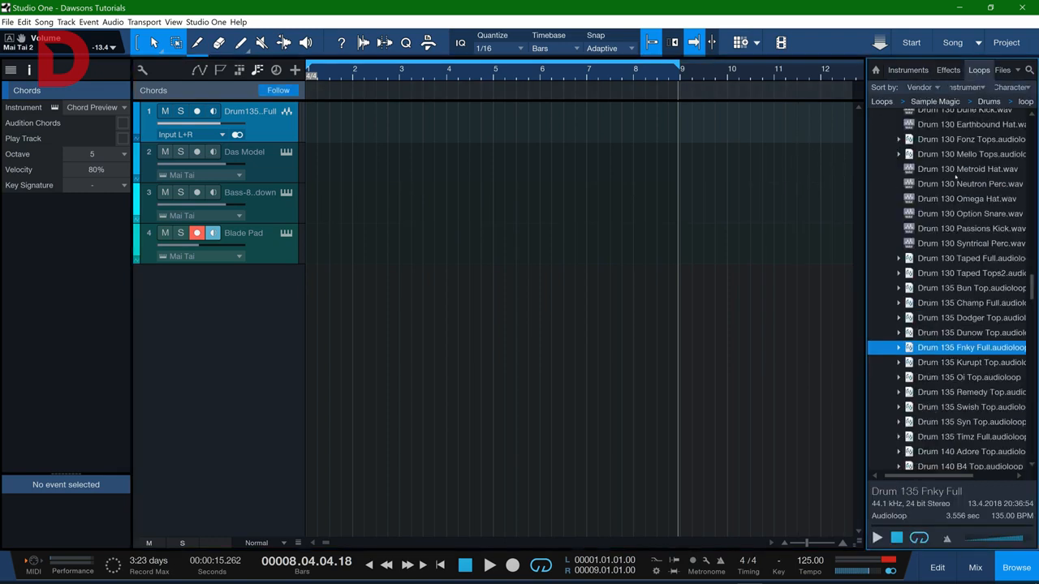
pyautogui.scroll(10, 1021, 130)
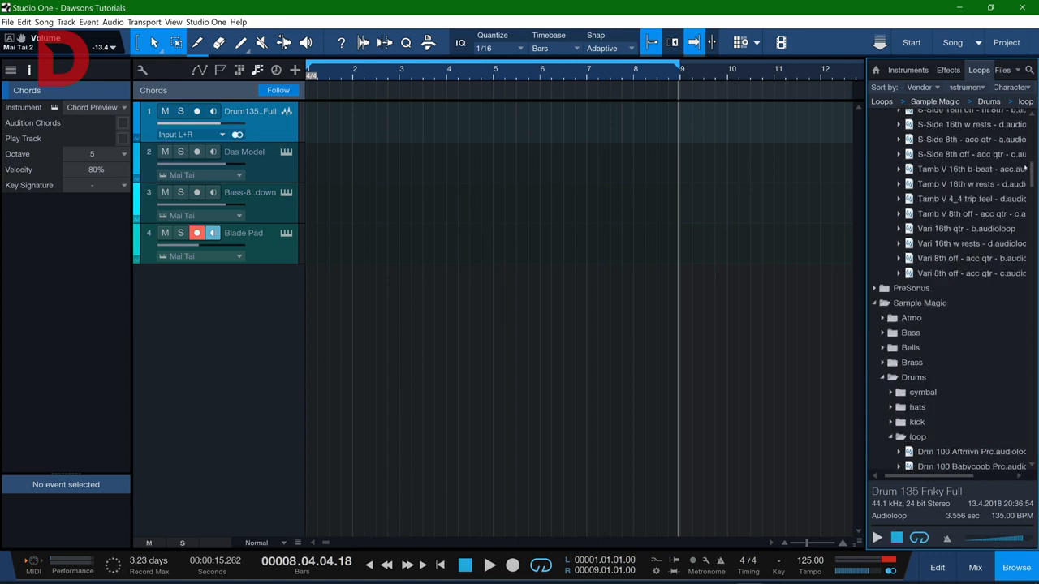
pyautogui.click(882, 177)
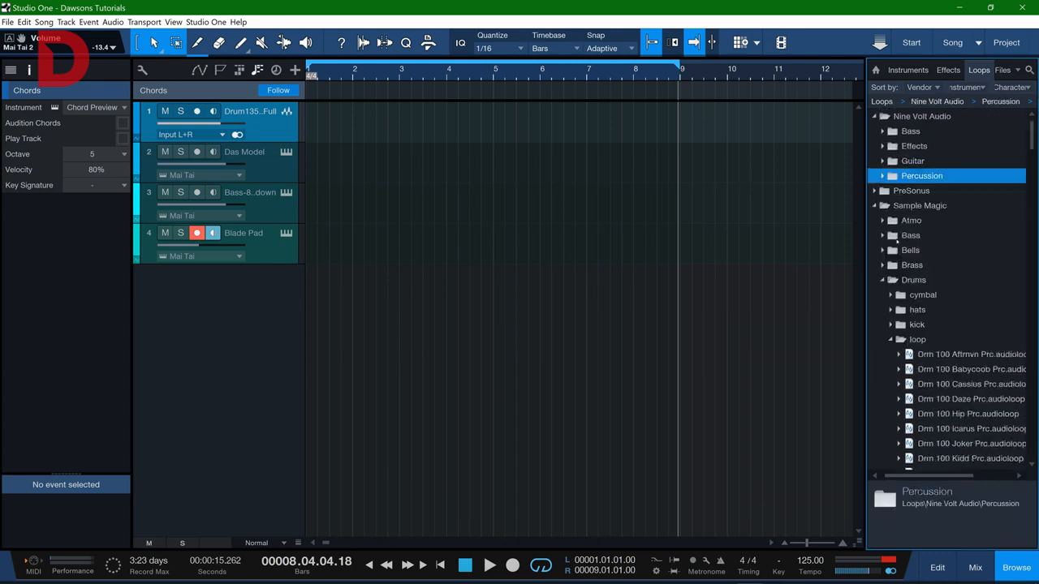
pyautogui.click(875, 206)
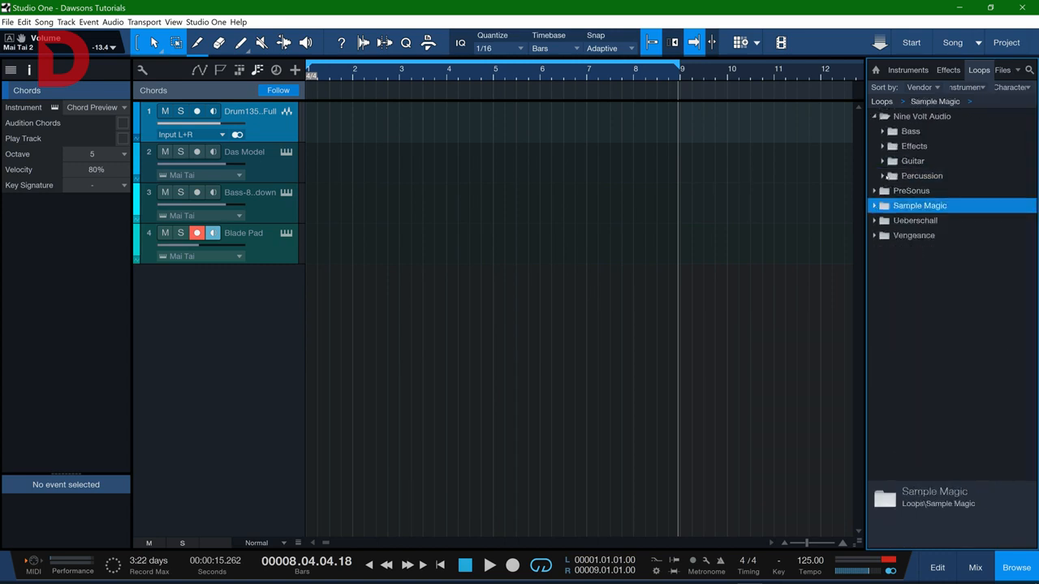
pyautogui.click(874, 191)
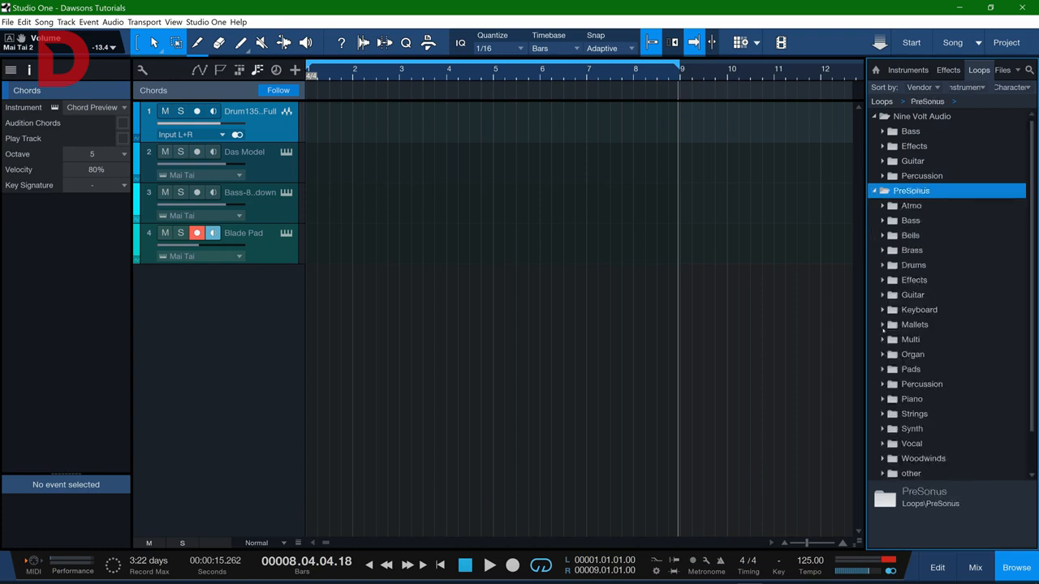
pyautogui.click(884, 311)
pyautogui.click(918, 384)
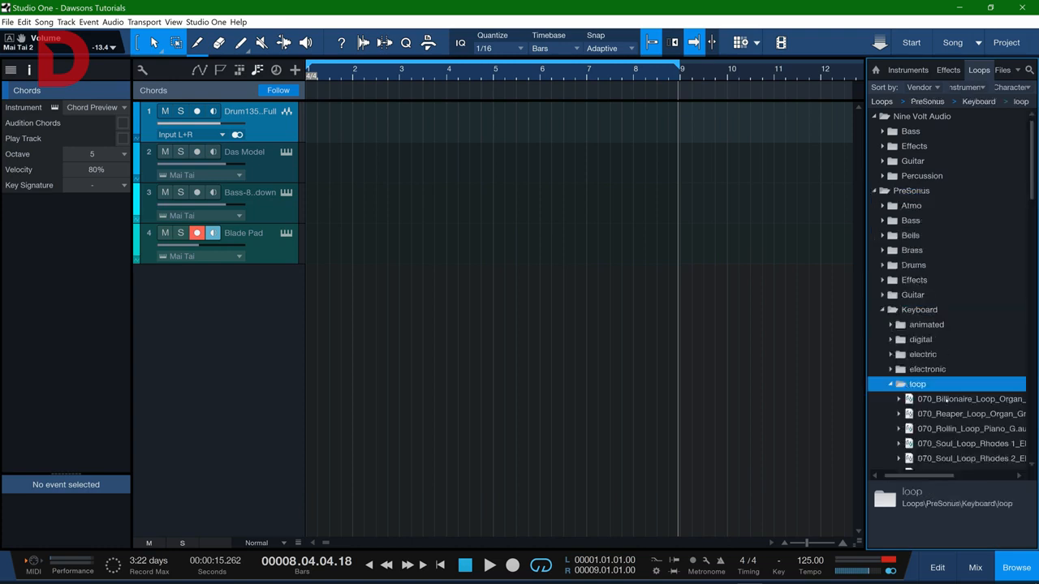
# Audition the DX Heaven - 115bpm - aCe loop and place it at bar 1 on the first track
pyautogui.scroll(-5, 953, 399)
pyautogui.scroll(-2, 953, 400)
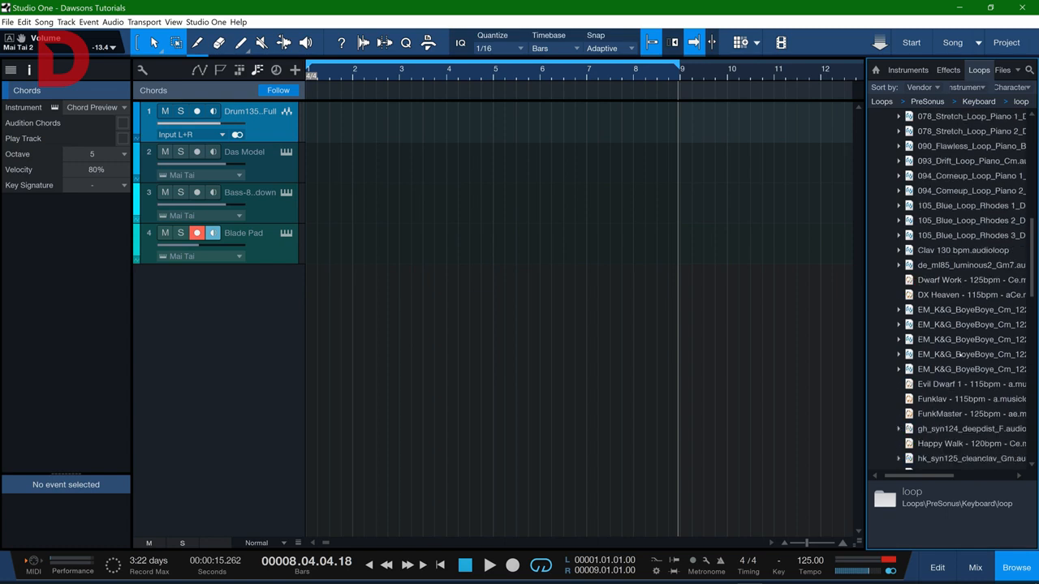
pyautogui.click(949, 298)
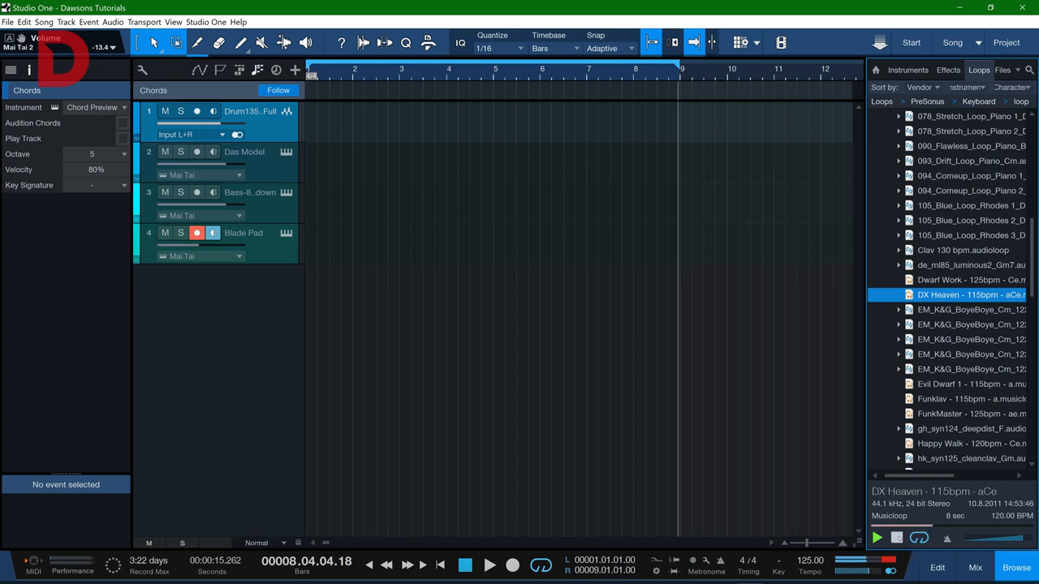
pyautogui.moveTo(920, 298); pyautogui.dragTo(337, 132)
pyautogui.click(399, 106)
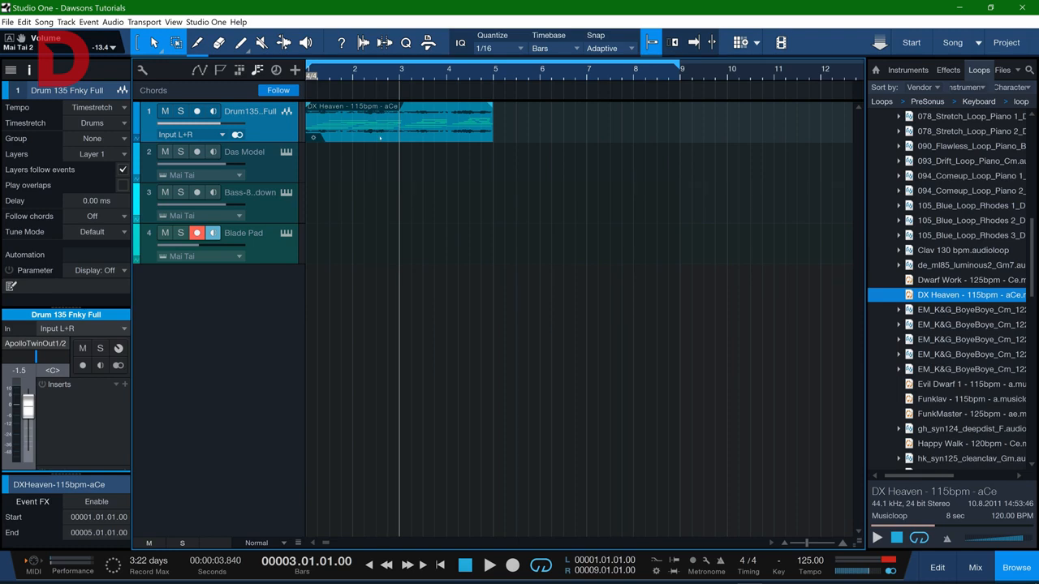
# Detect the chords in the DX Heaven clip and extract them to the chord track
pyautogui.rightClick(377, 138)
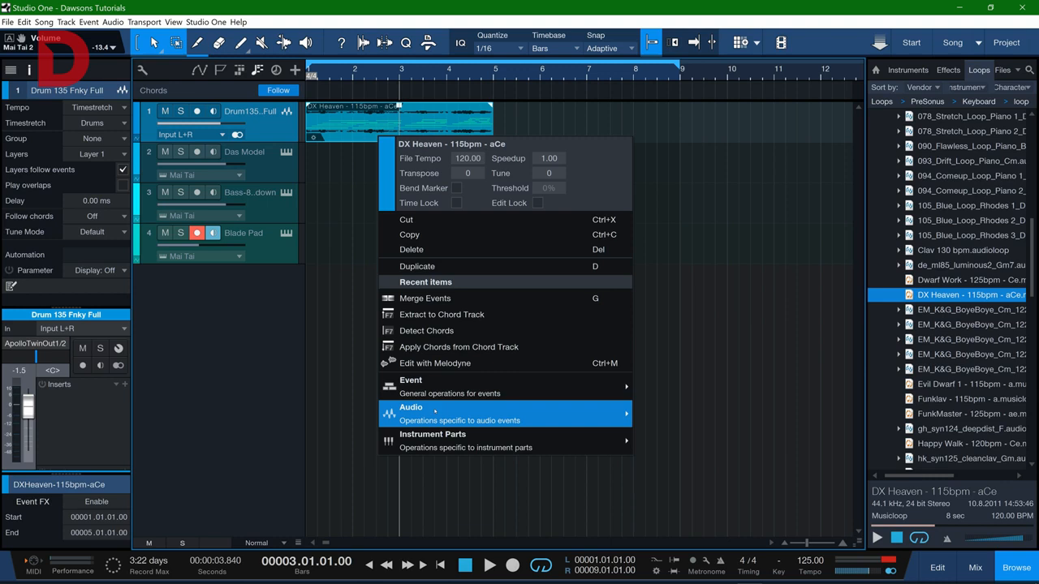
pyautogui.moveTo(435, 414)
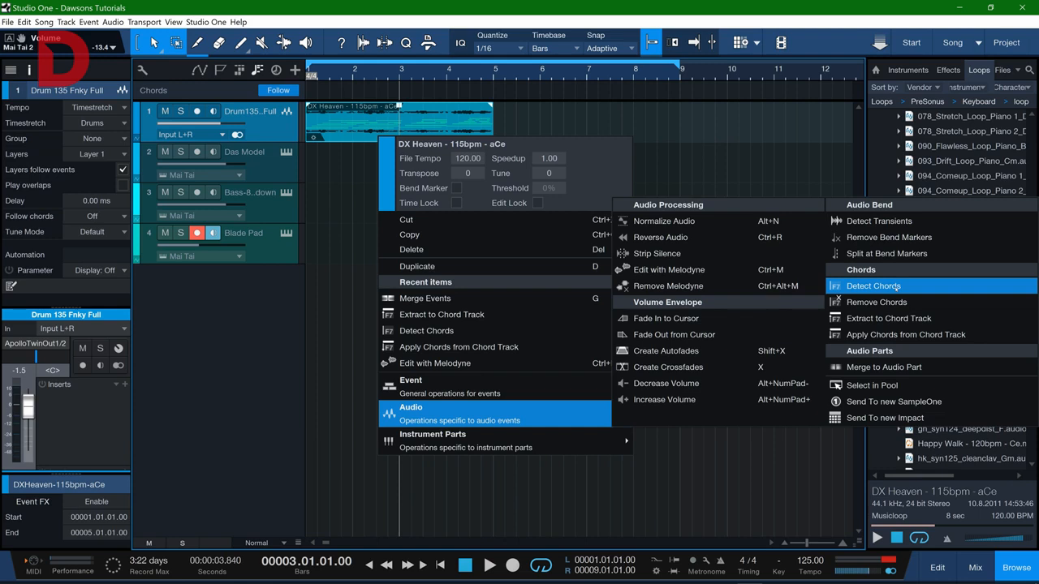
pyautogui.click(873, 286)
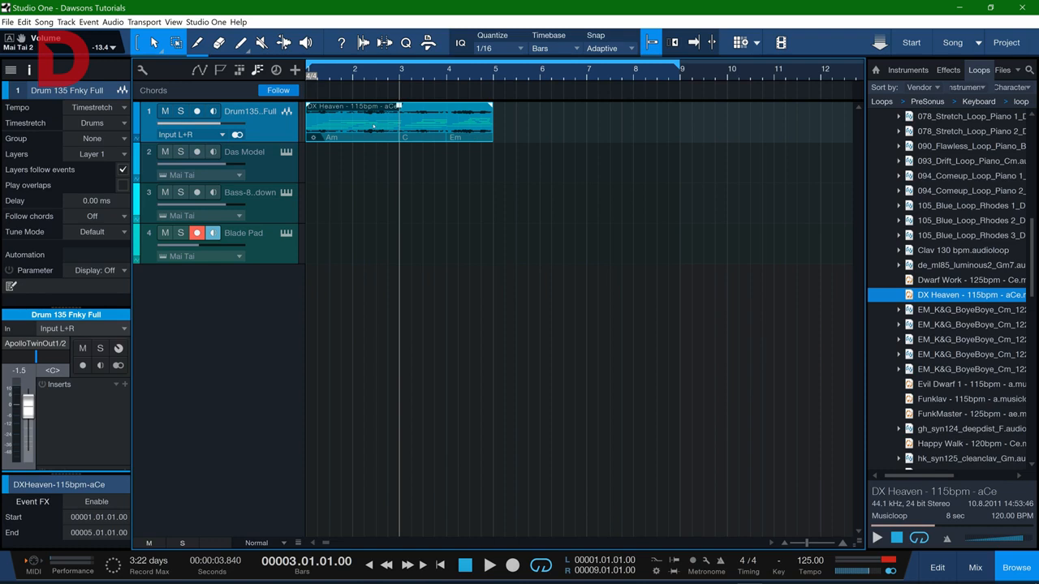
pyautogui.rightClick(374, 126)
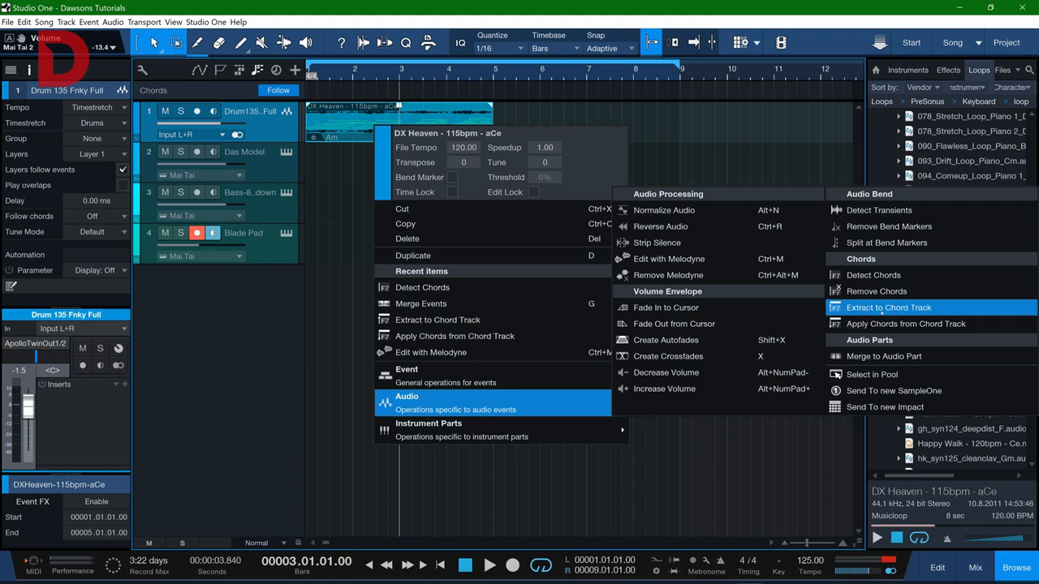
pyautogui.click(901, 308)
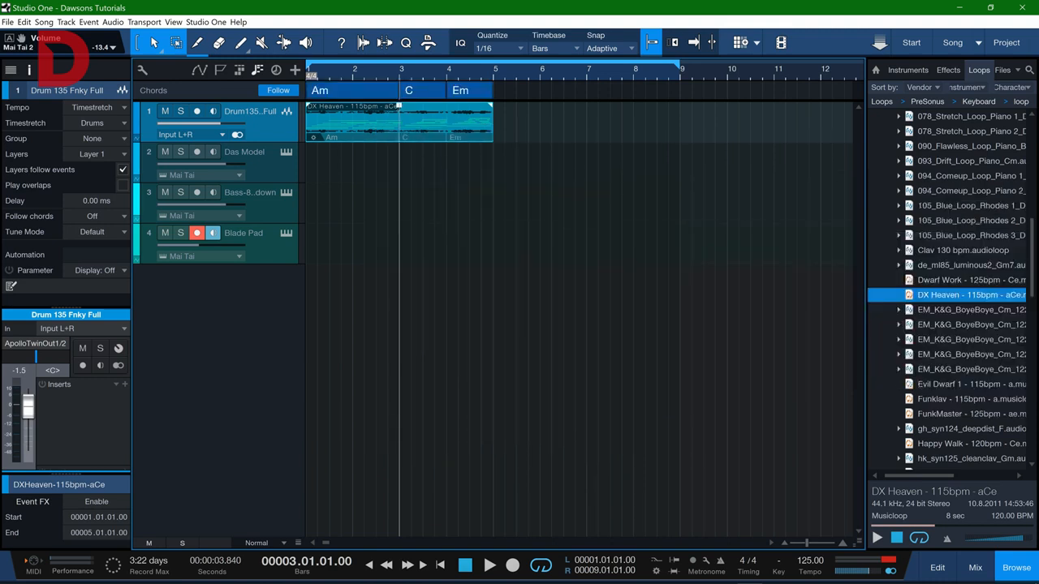
# Play the DX Heaven clip with the loop range set to bars 1 to 5, and make its track taller
pyautogui.press('Home')
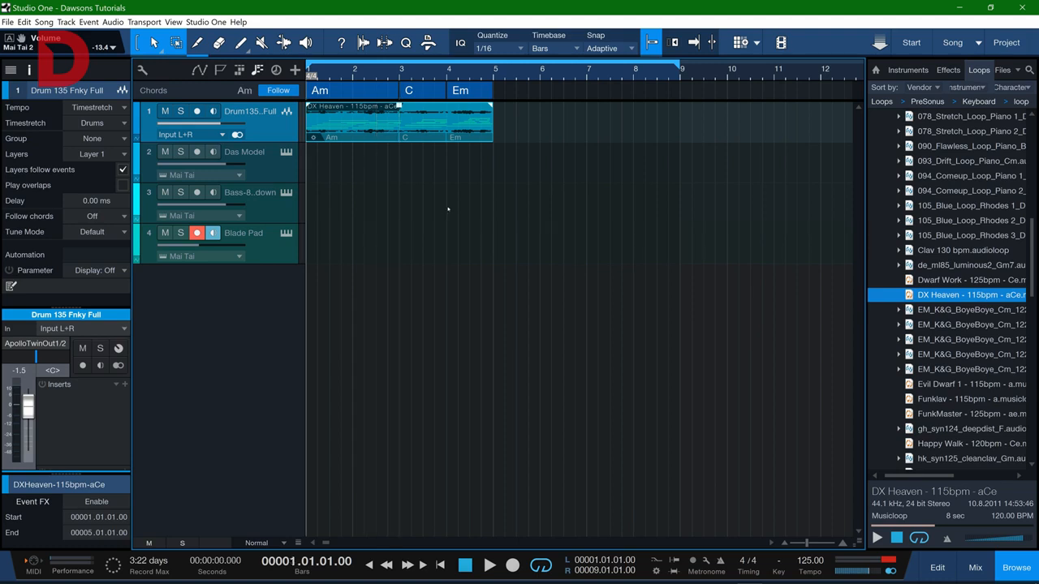
pyautogui.click(423, 70)
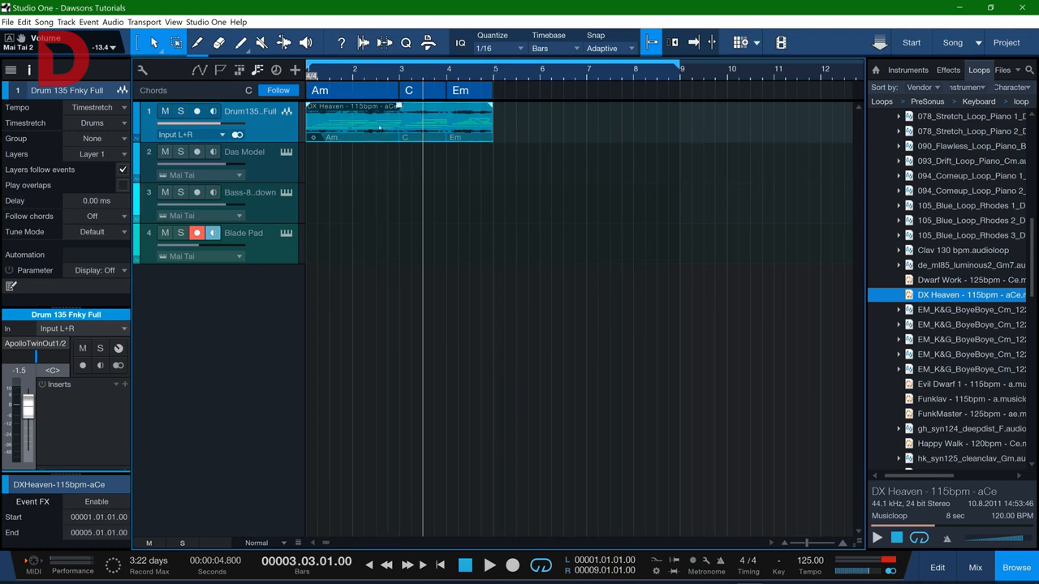
pyautogui.press('p')
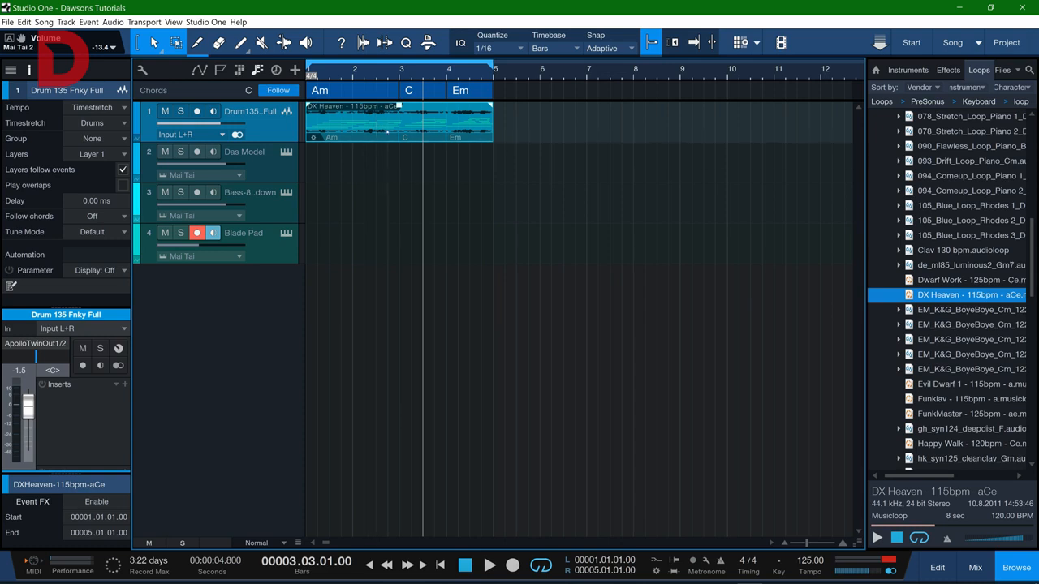
pyautogui.press(',')
pyautogui.press('f')
pyautogui.press('space')
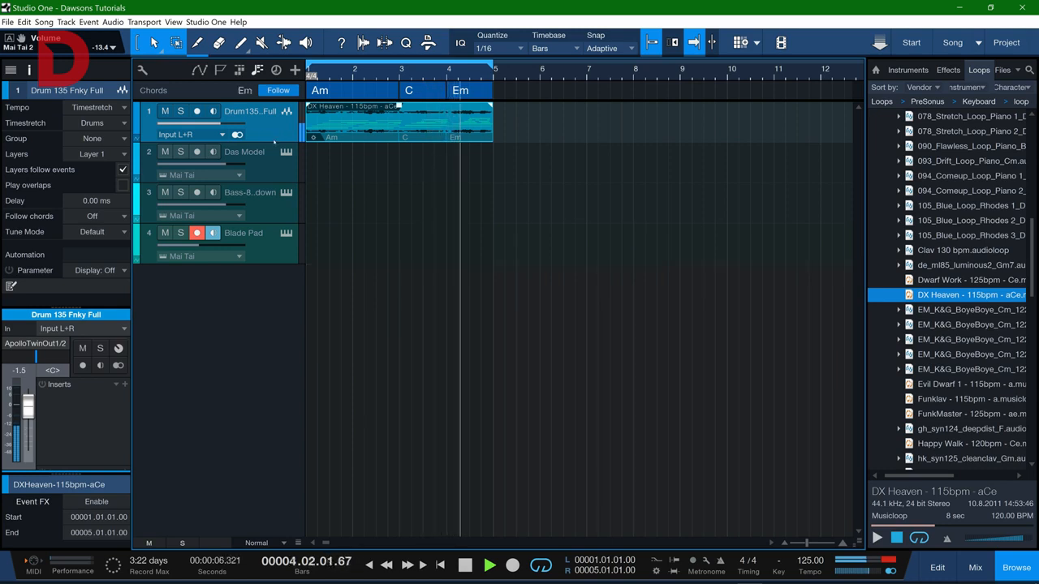
pyautogui.moveTo(276, 142); pyautogui.dragTo(275, 211)
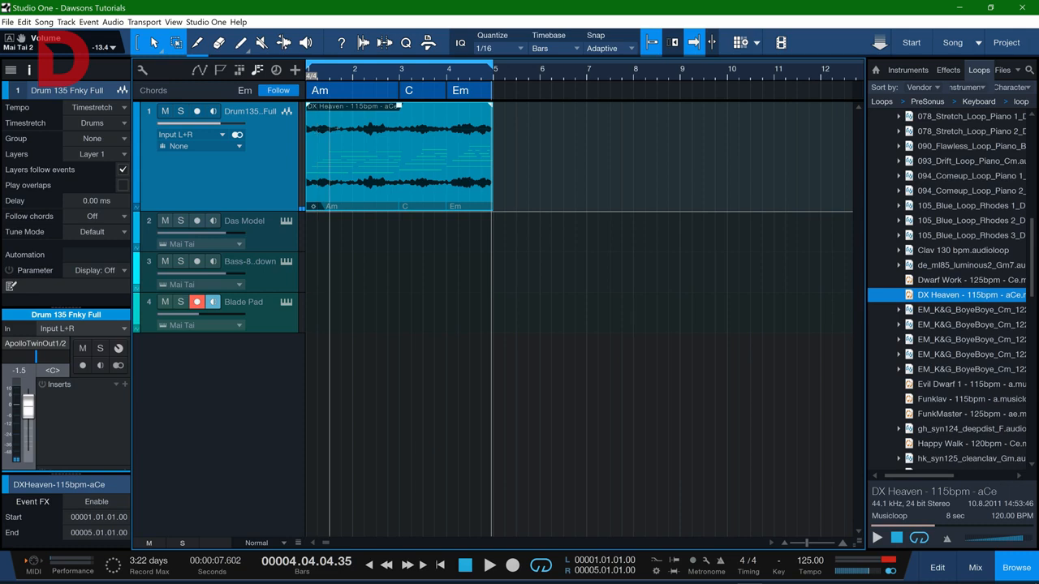
pyautogui.press('Home')
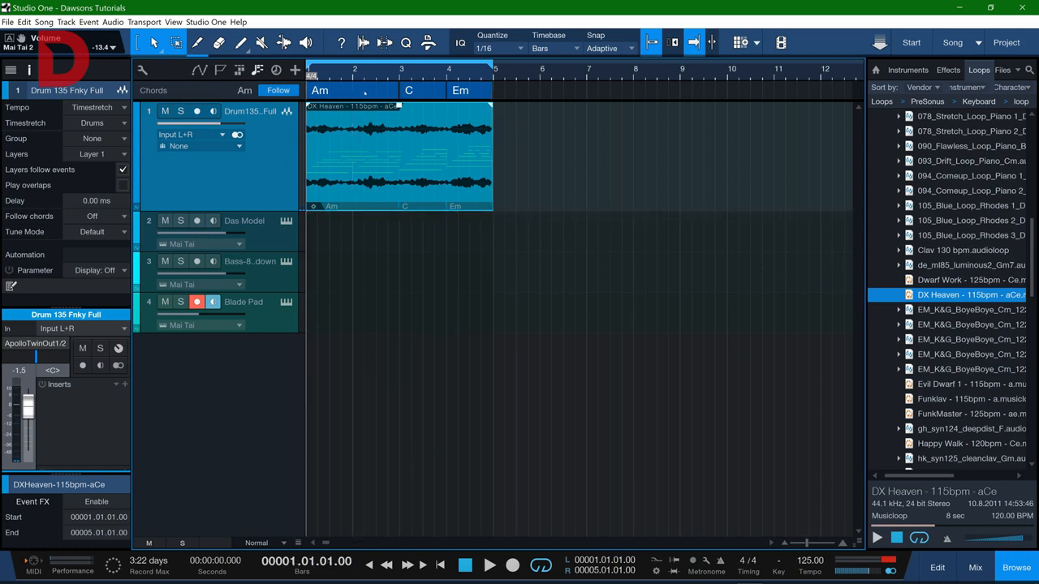
# Change the Em chord on the chord track to E7 and close the Chord Selector
pyautogui.click(465, 92)
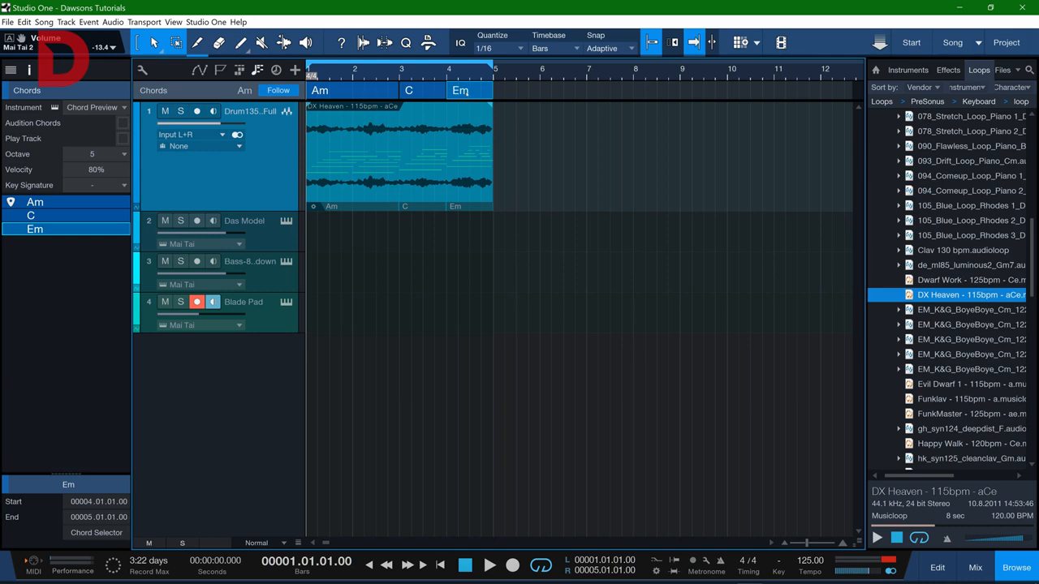
pyautogui.doubleClick(463, 91)
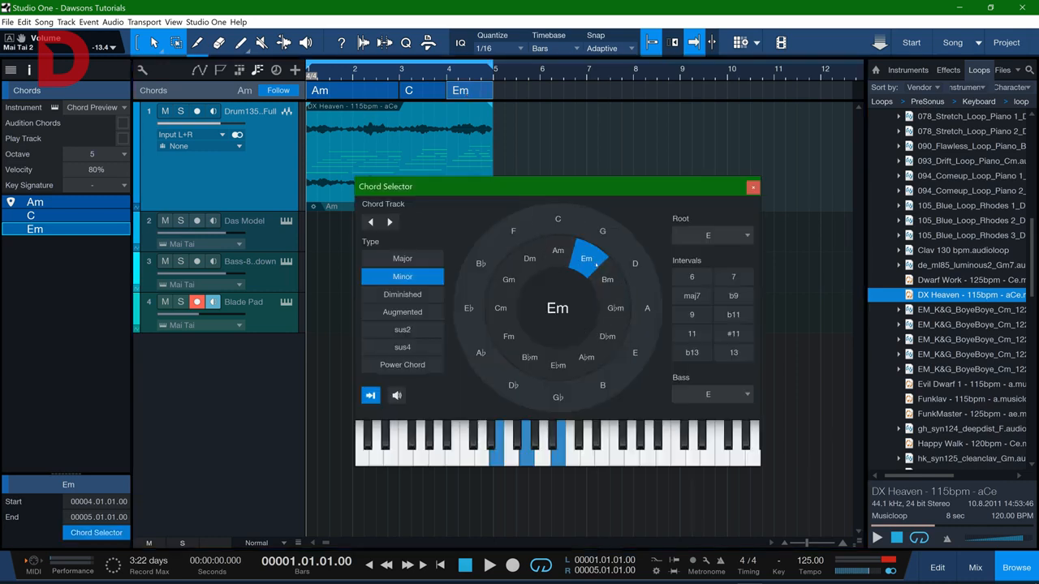
pyautogui.click(416, 260)
pyautogui.click(734, 277)
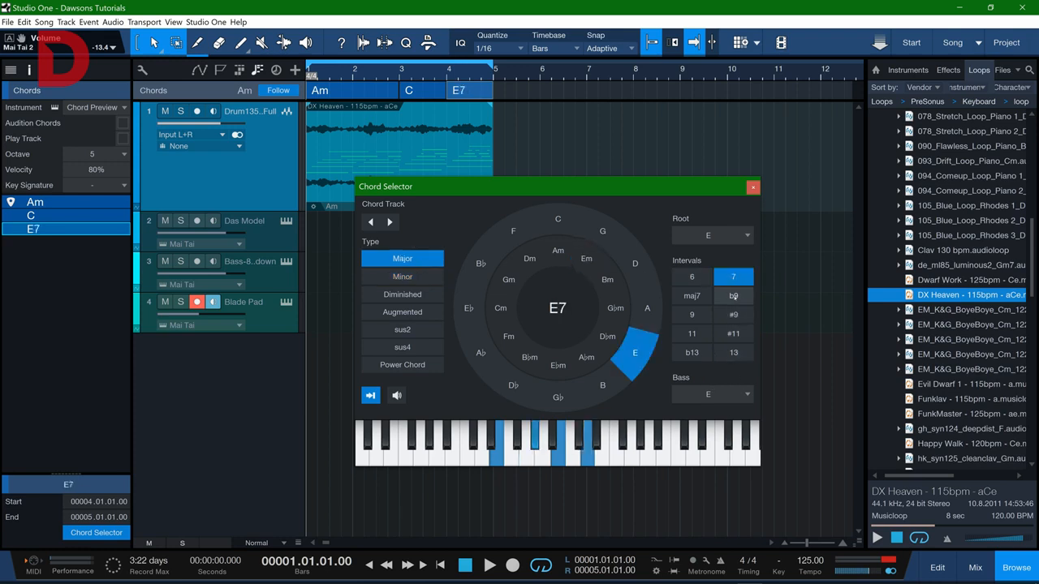
pyautogui.click(755, 186)
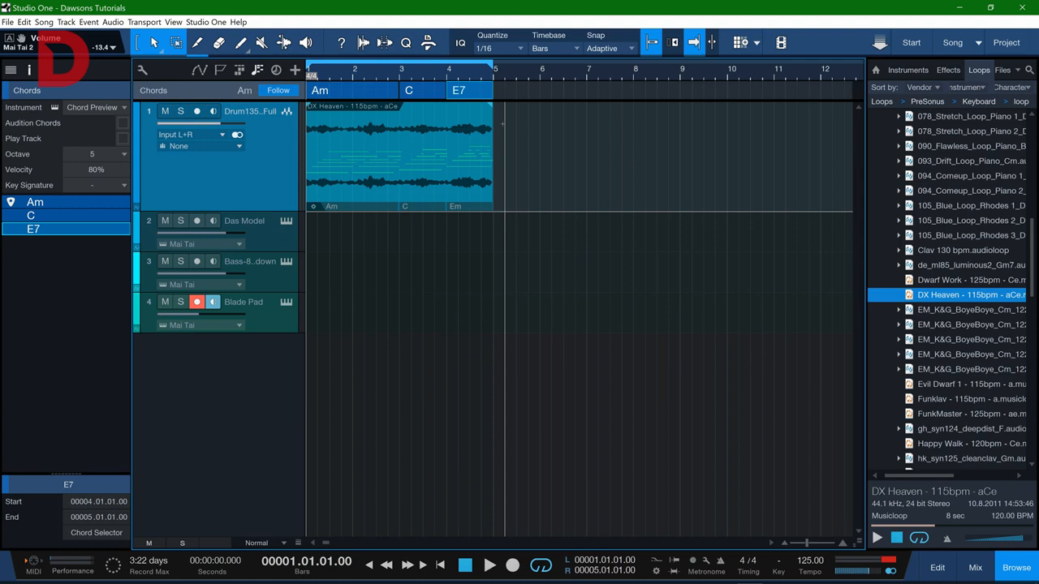
# Play the start of the progression, then select the DX Heaven clip and set its track's Follow chords mode to Narrow
pyautogui.press('space')
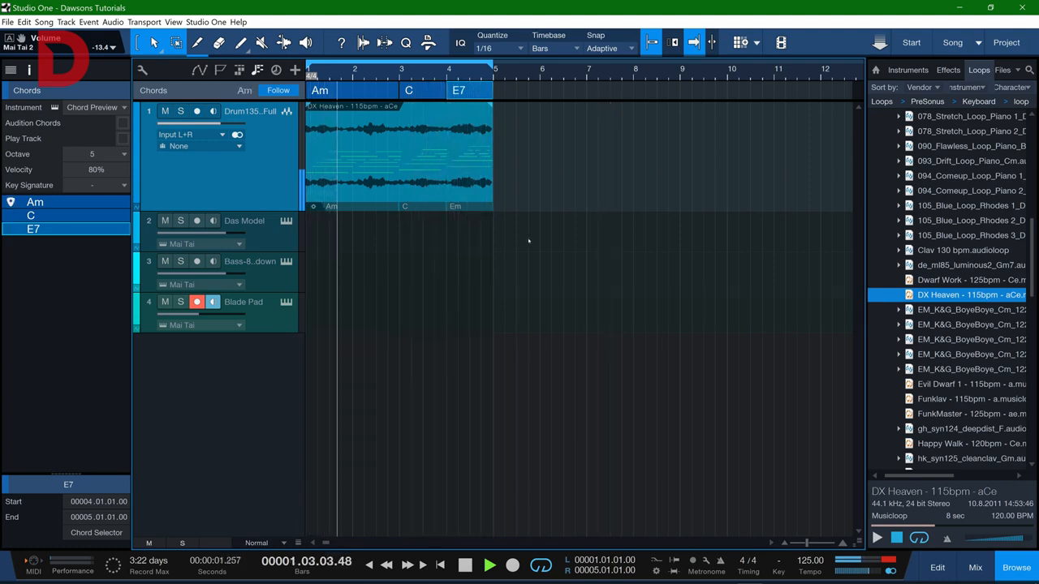
pyautogui.press('space')
pyautogui.click(378, 182)
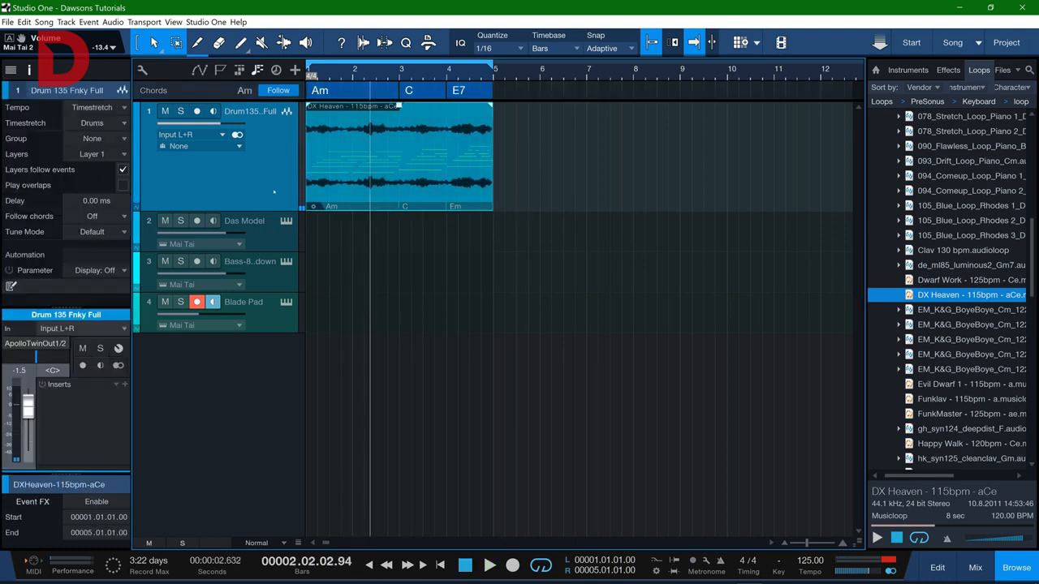
pyautogui.click(123, 218)
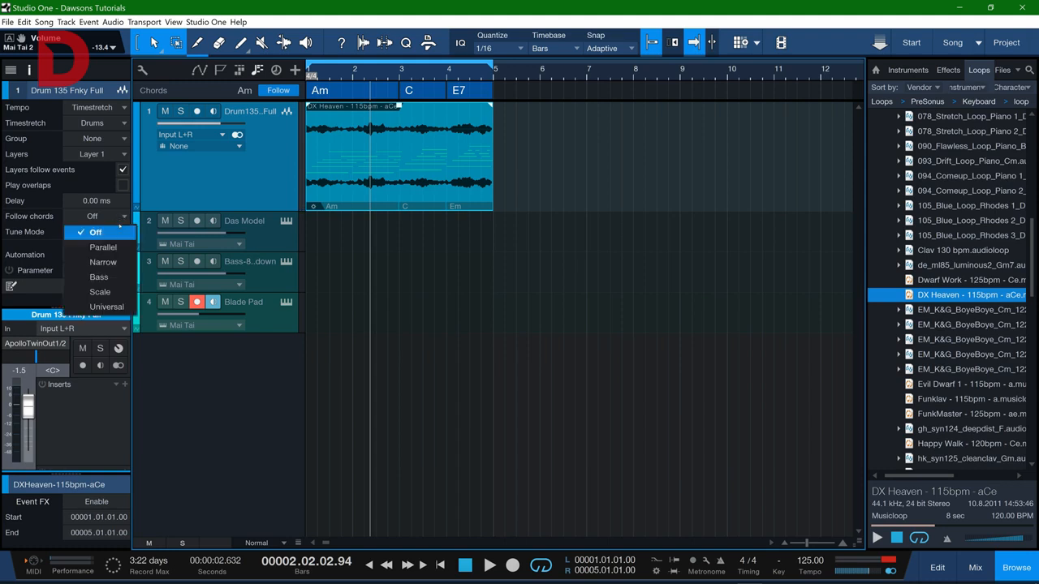
pyautogui.click(118, 262)
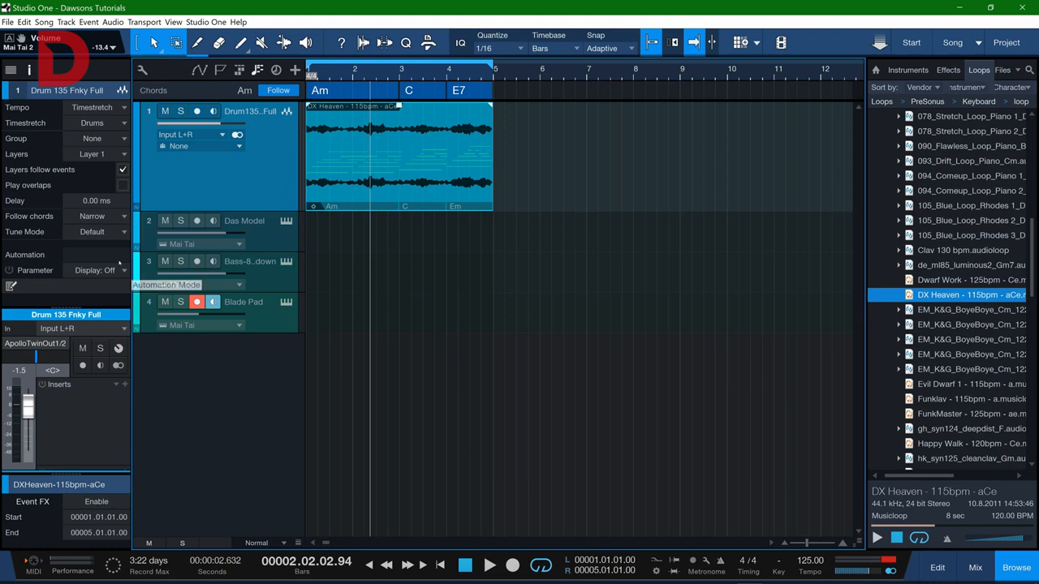
# Check the available Follow chords modes for the loop's track, then play the four-bar progression and return to the song start
pyautogui.click(114, 217)
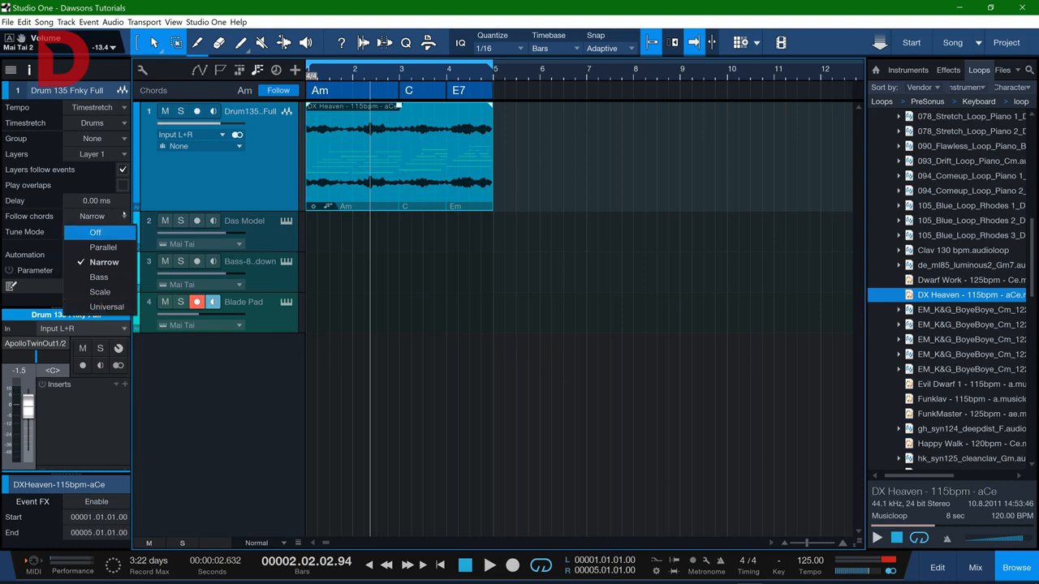
pyautogui.click(116, 216)
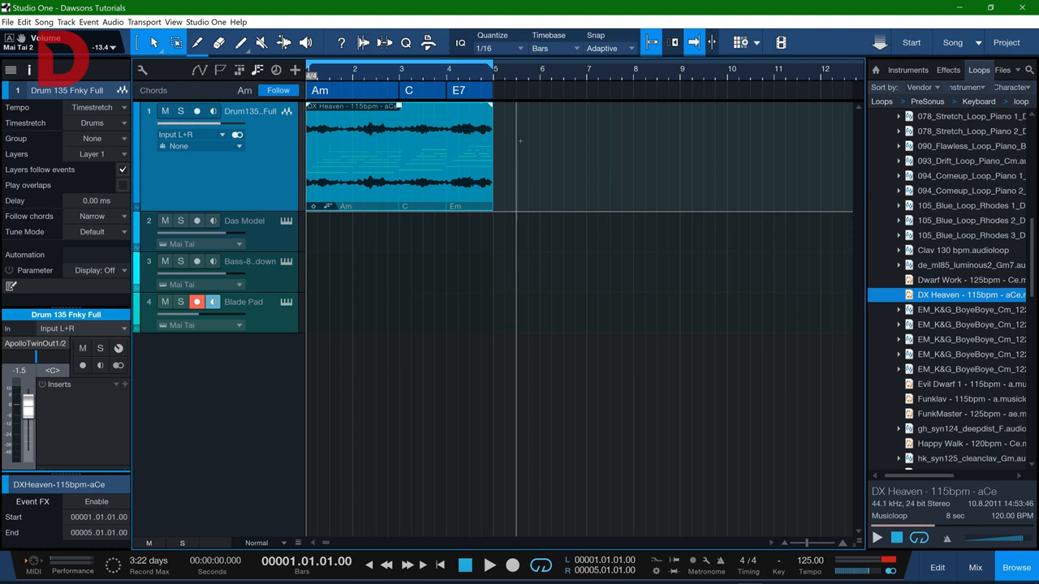
pyautogui.press('space')
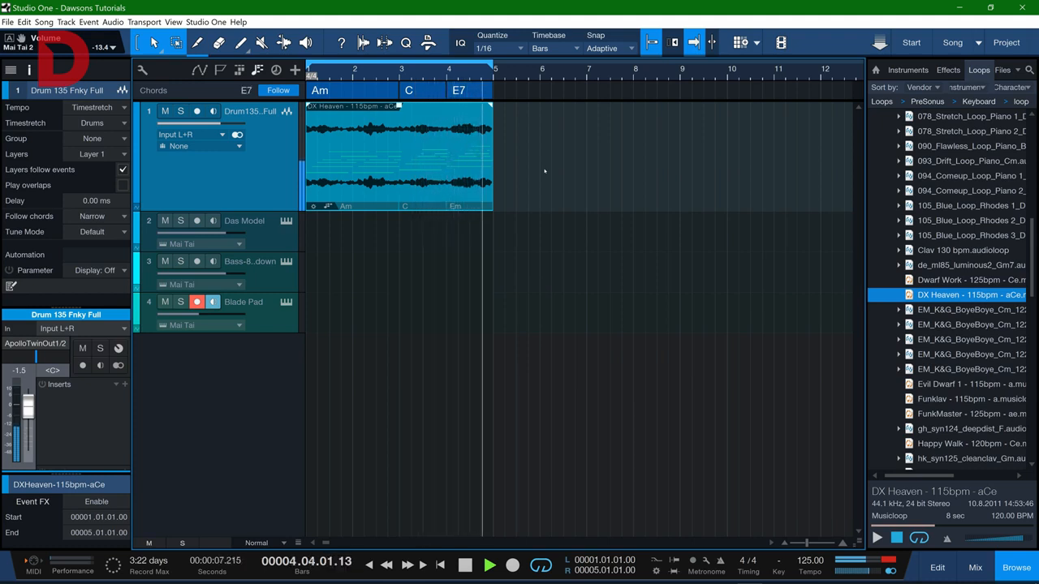
pyautogui.press('space')
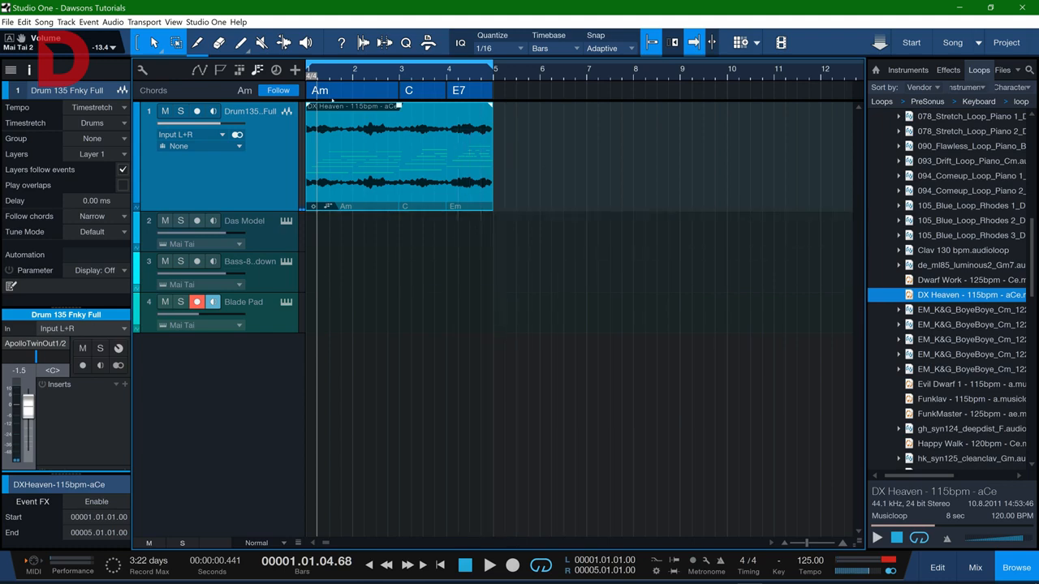
pyautogui.press('Home')
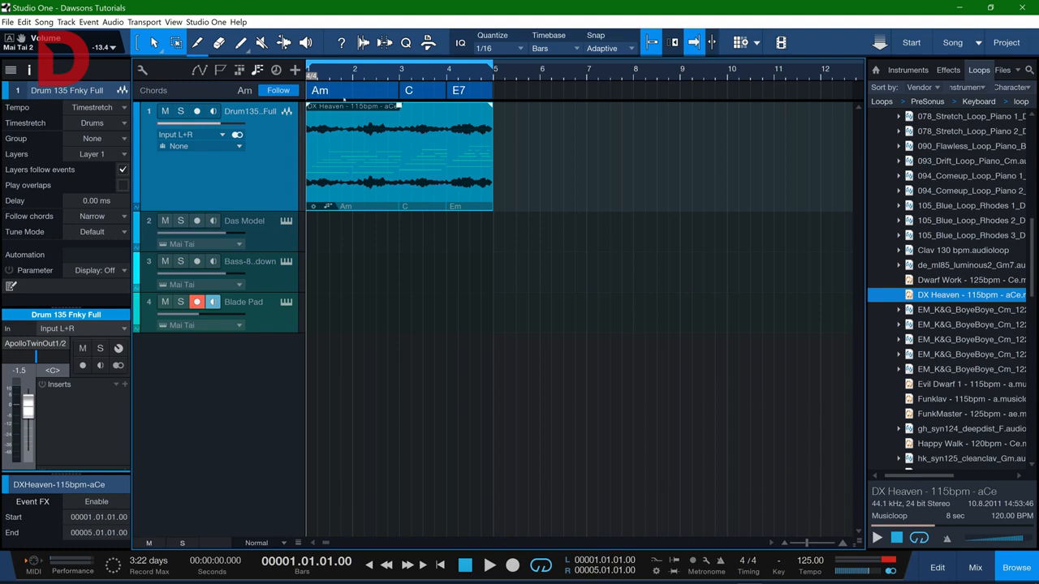
# Change the Am chord on the chord track to F major and close the Chord Selector
pyautogui.click(343, 92)
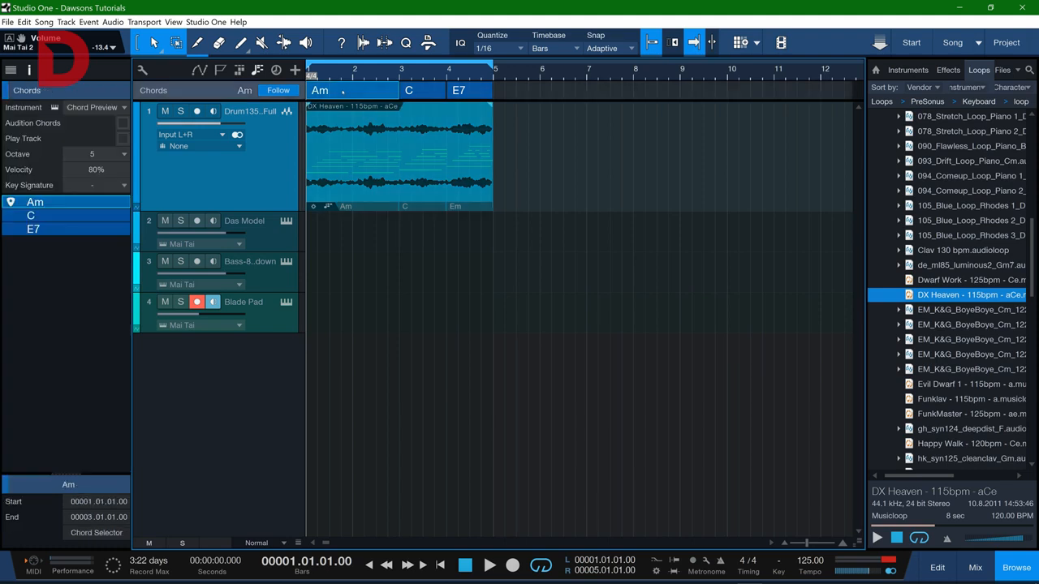
pyautogui.doubleClick(343, 92)
pyautogui.moveTo(450, 192); pyautogui.dragTo(460, 252)
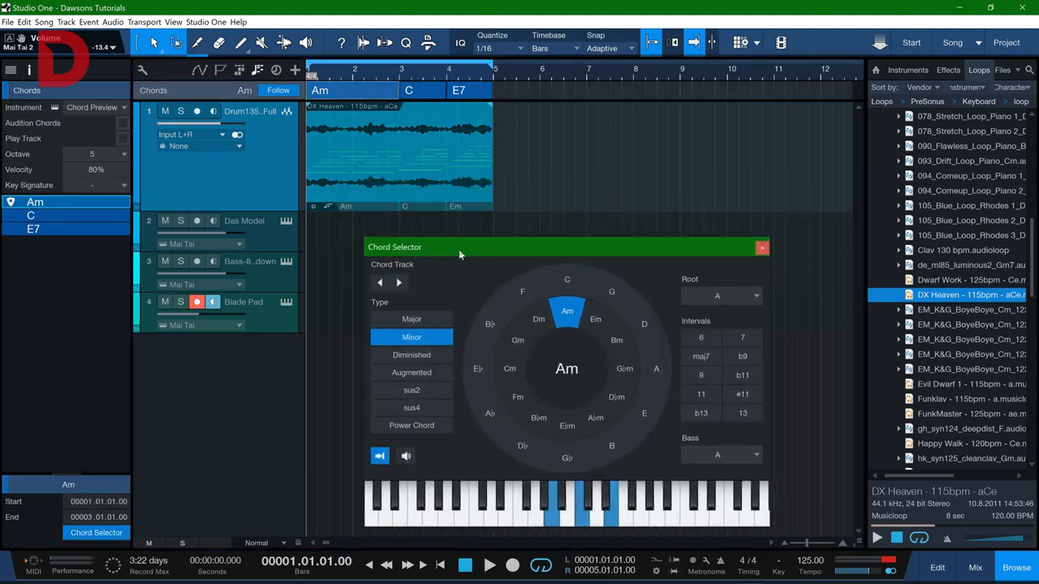
pyautogui.click(521, 290)
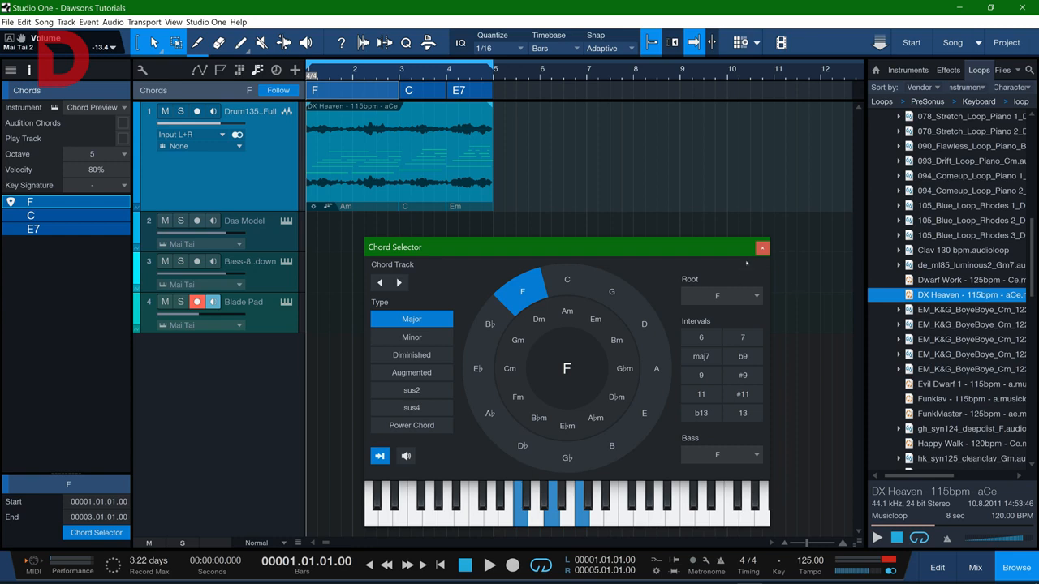
pyautogui.click(762, 248)
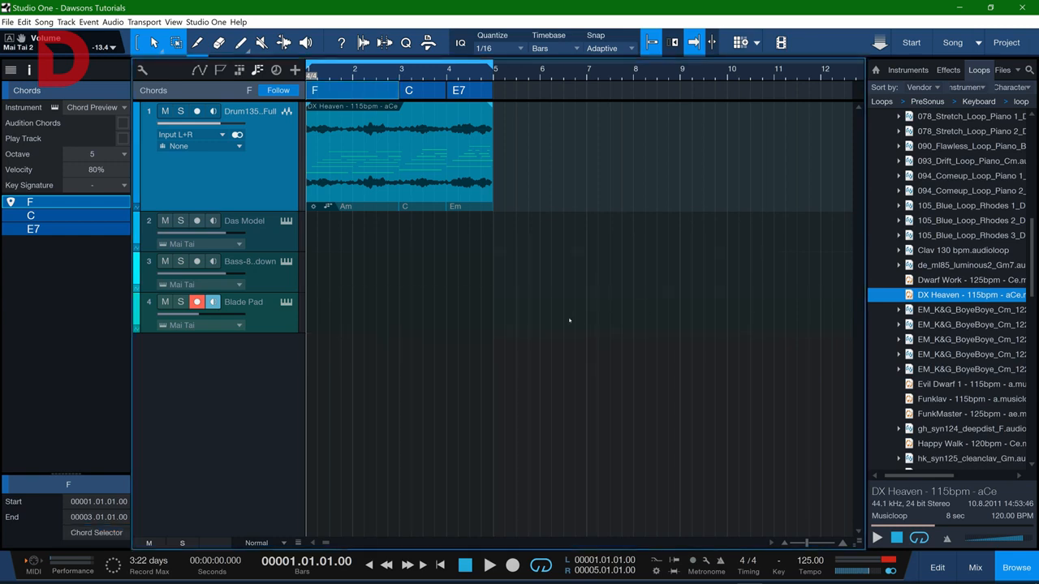
# Select the DX Heaven clip and play the F chord section from the song start
pyautogui.click(379, 186)
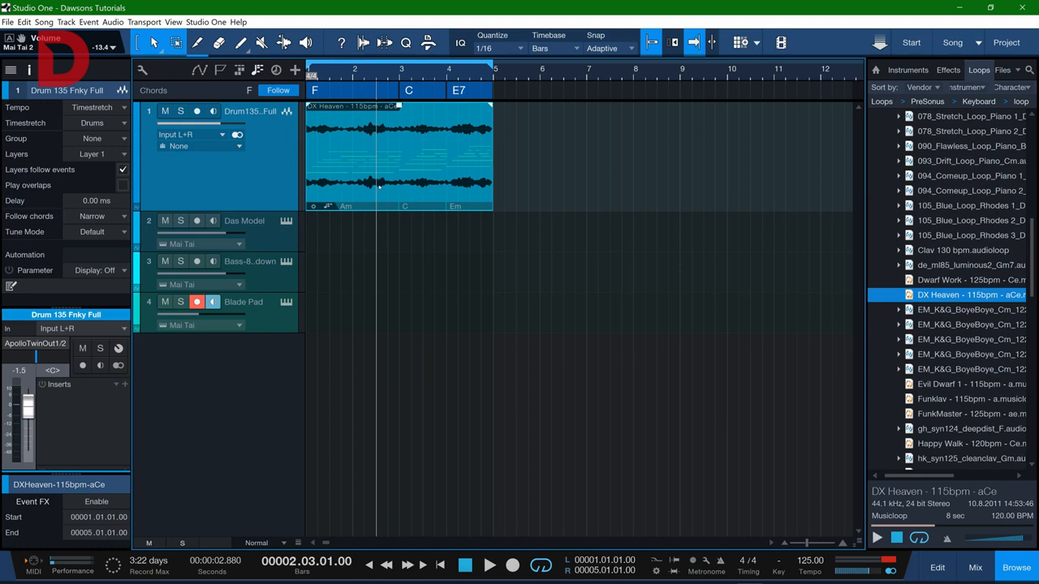
pyautogui.press(',')
pyautogui.press('space')
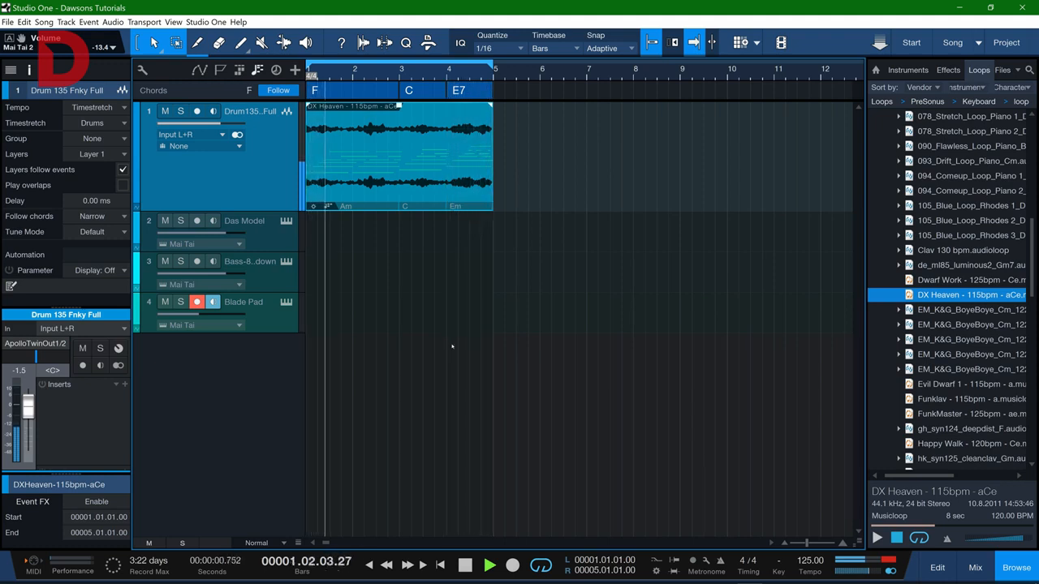
pyautogui.press('space')
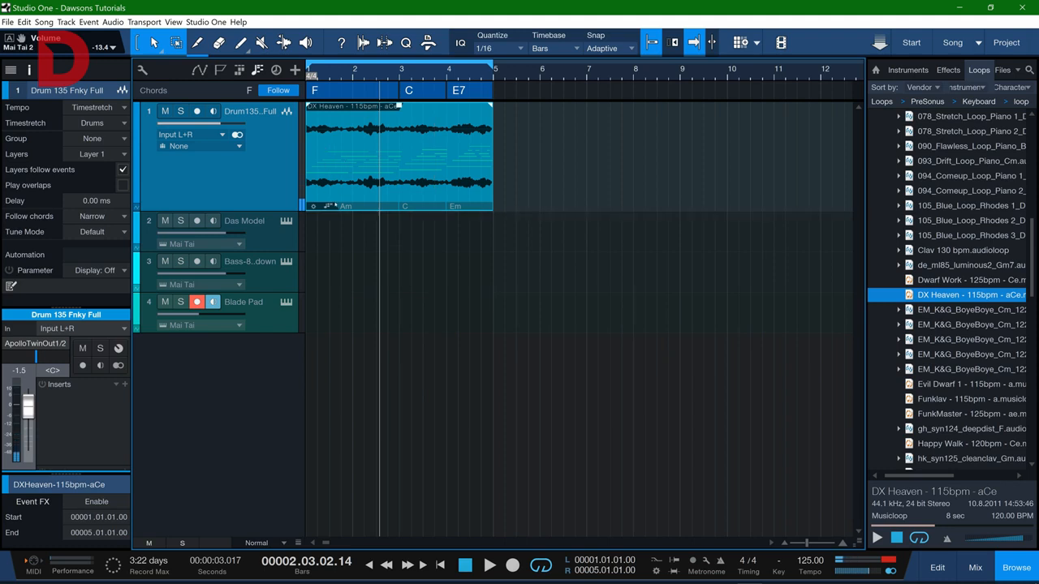